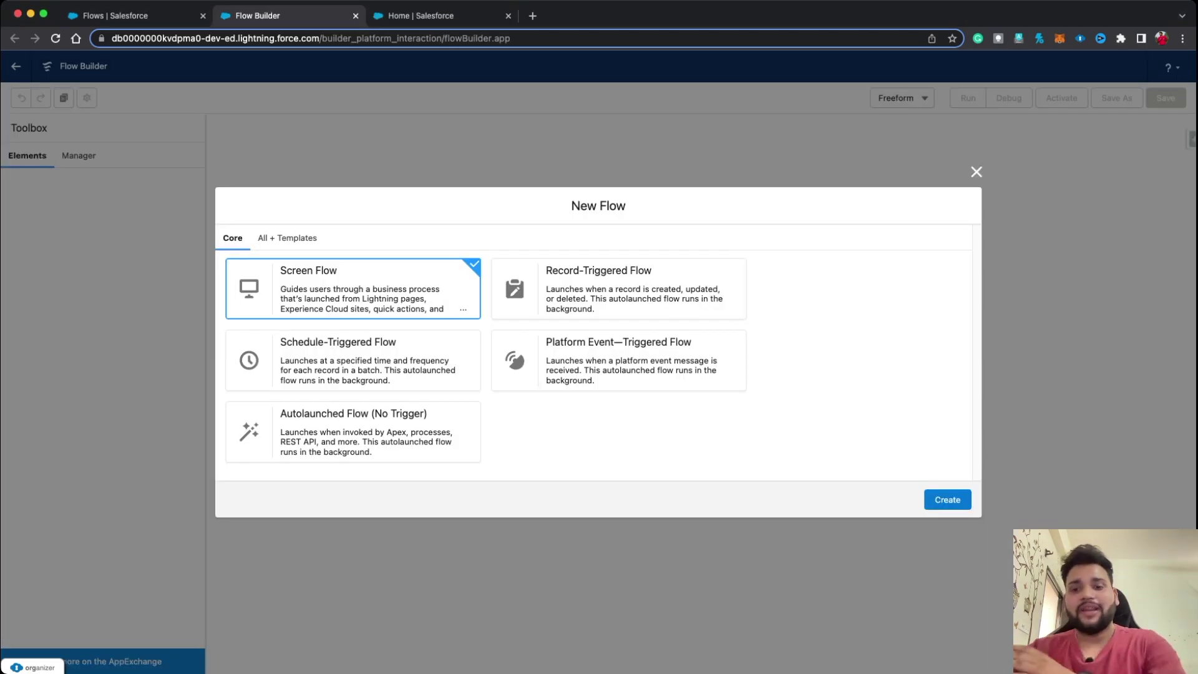
- Create a record-triggered flow that starts on the Task object
click(618, 289)
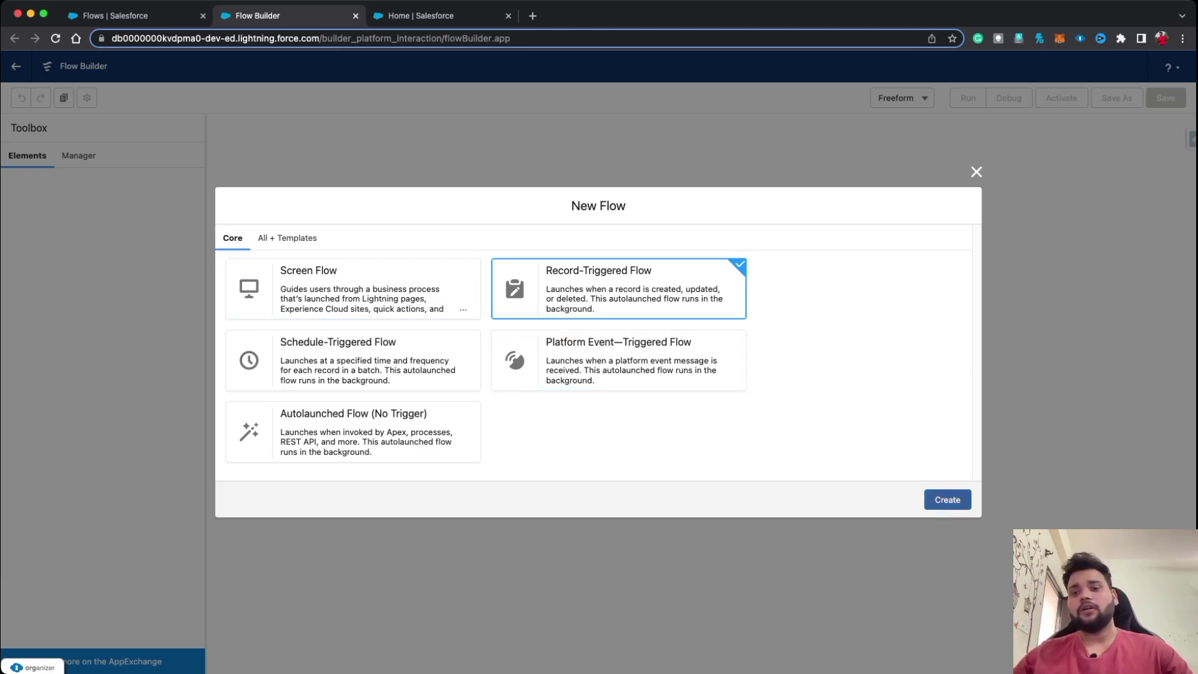
click(947, 499)
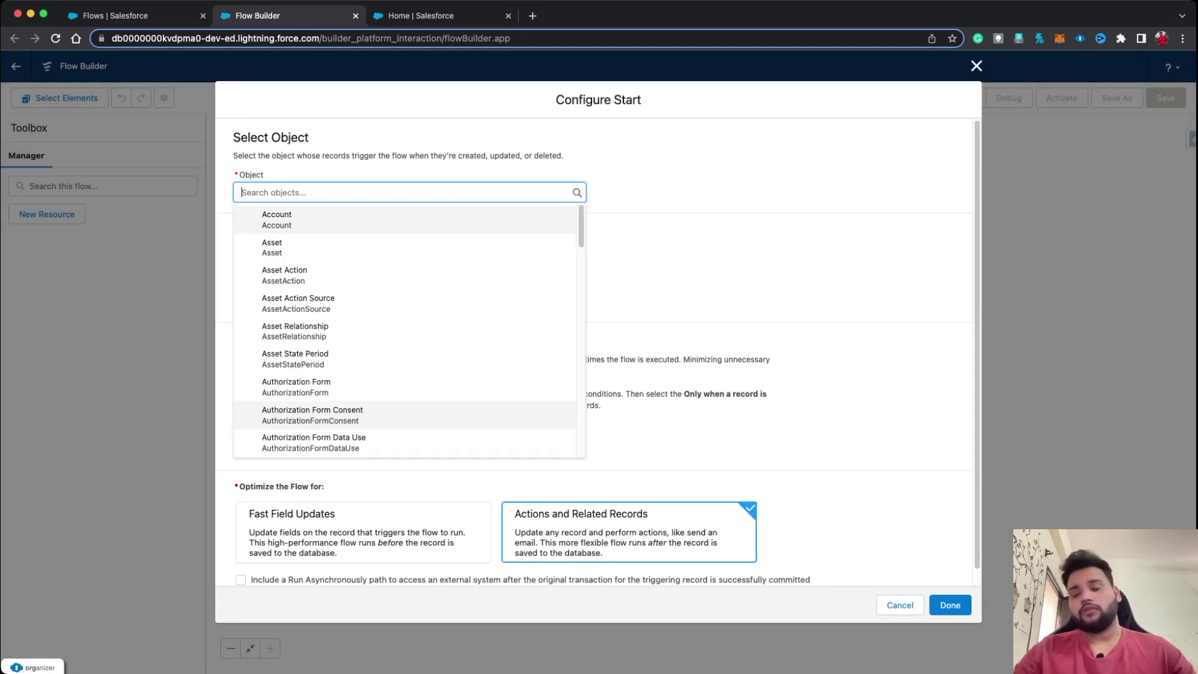
text(Task)
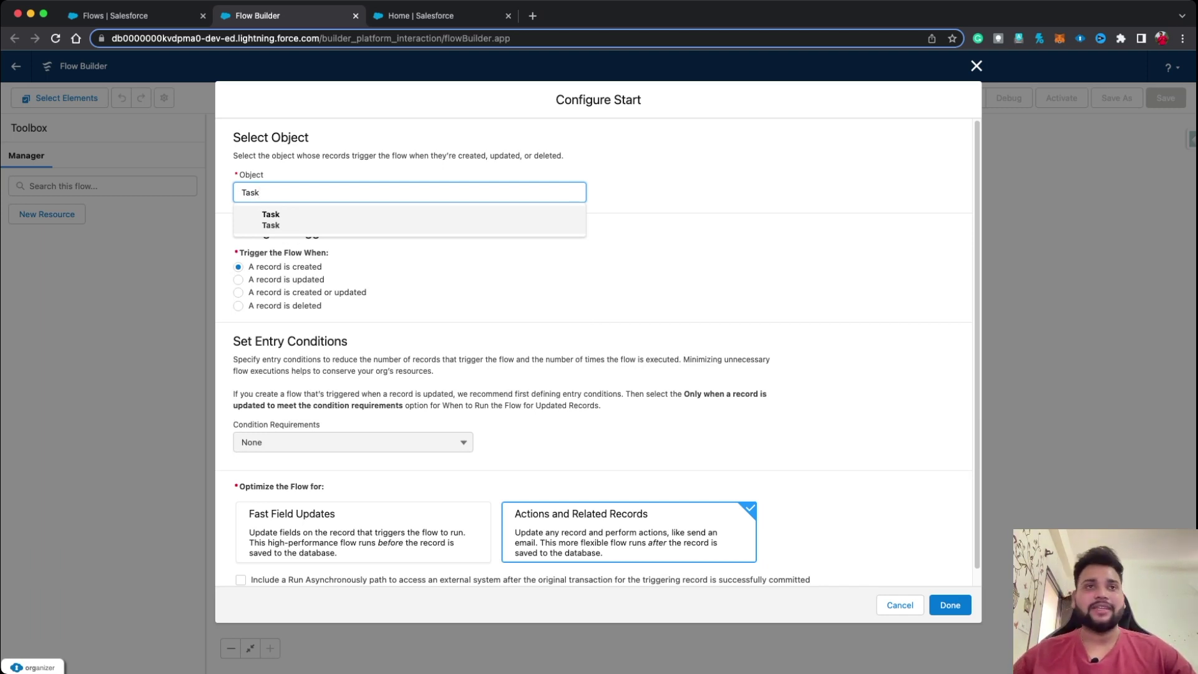
key(Return)
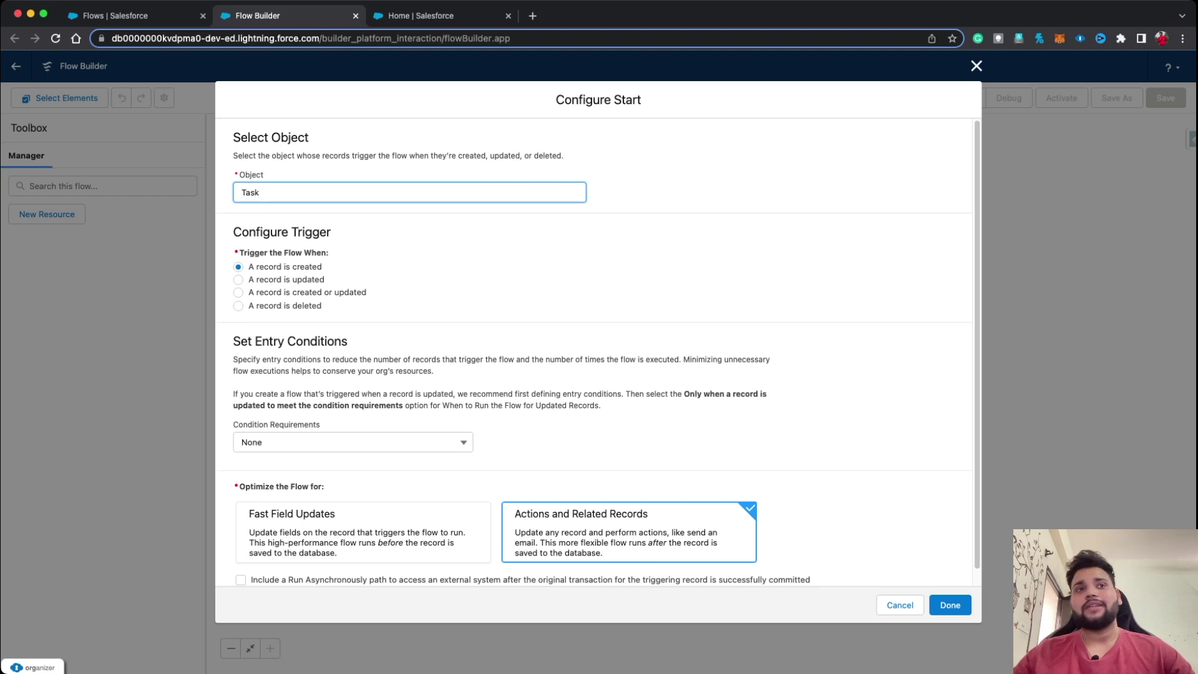
- Set the flow's entry condition requirements to Any Condition Is Met (OR)
scroll(599, 352, down, 1)
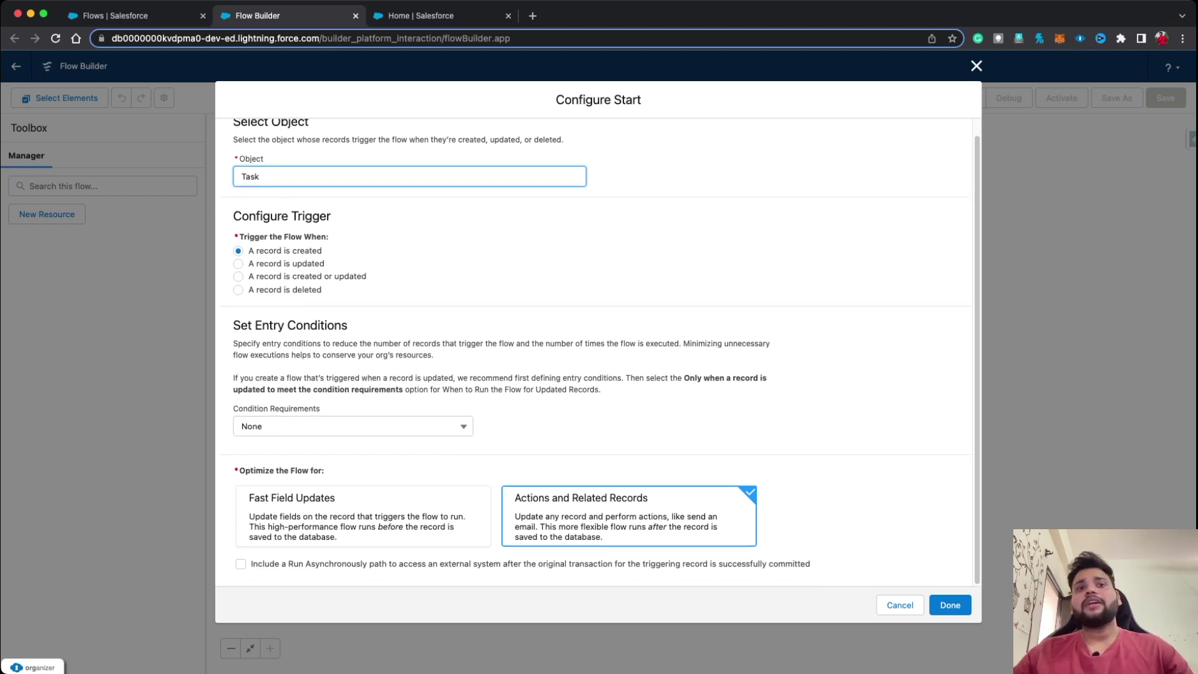
click(352, 426)
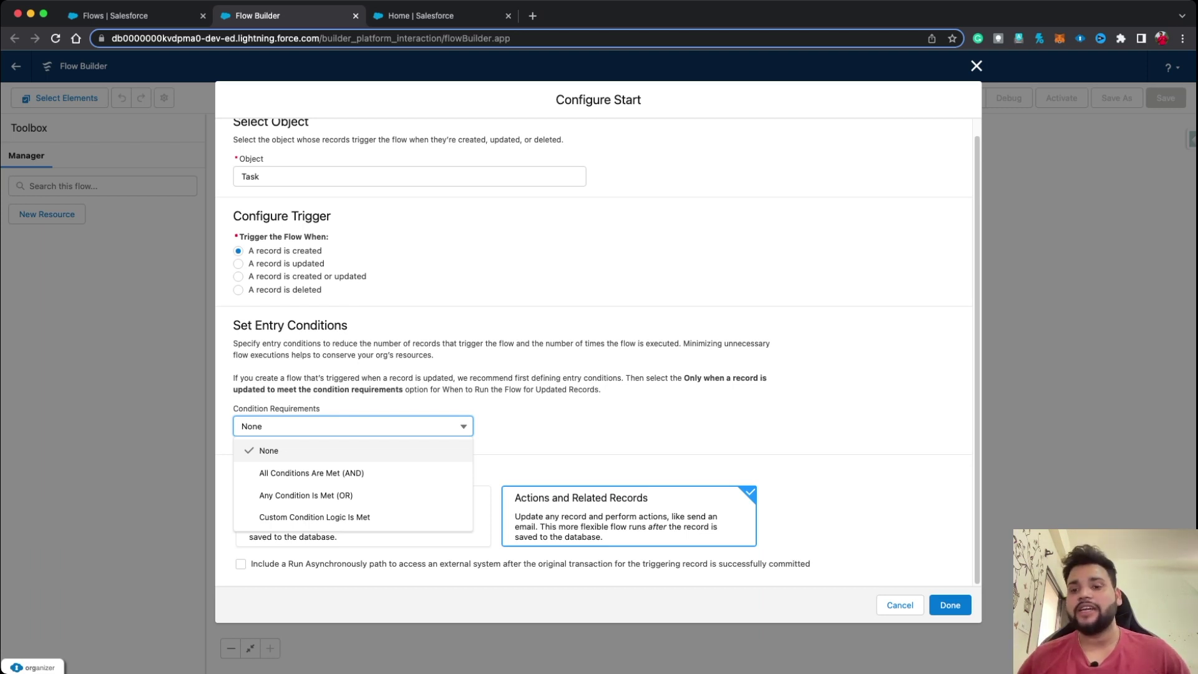
key(Down)
key(Down)
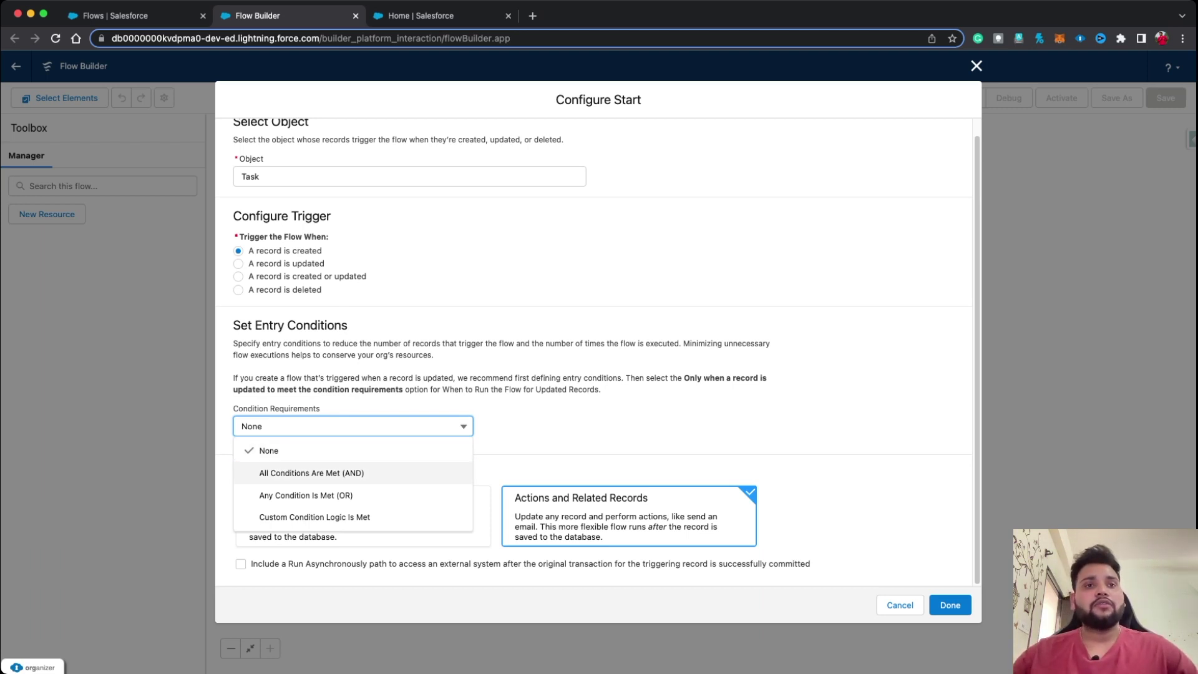
key(Return)
click(384, 469)
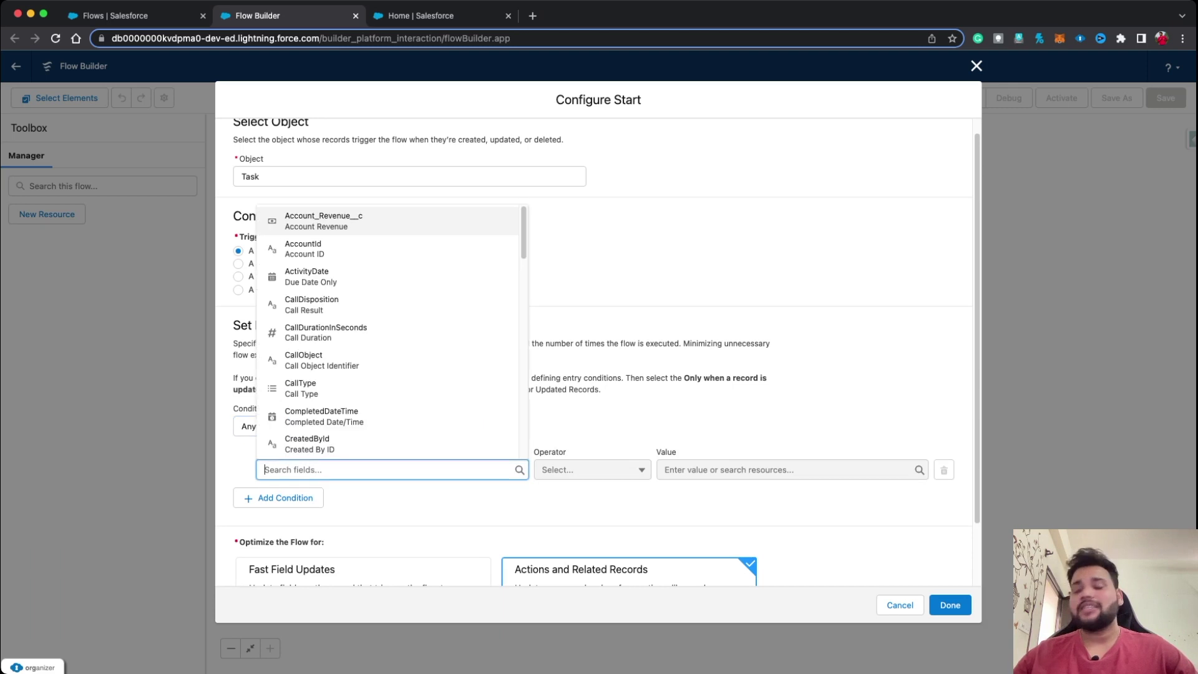
key(Escape)
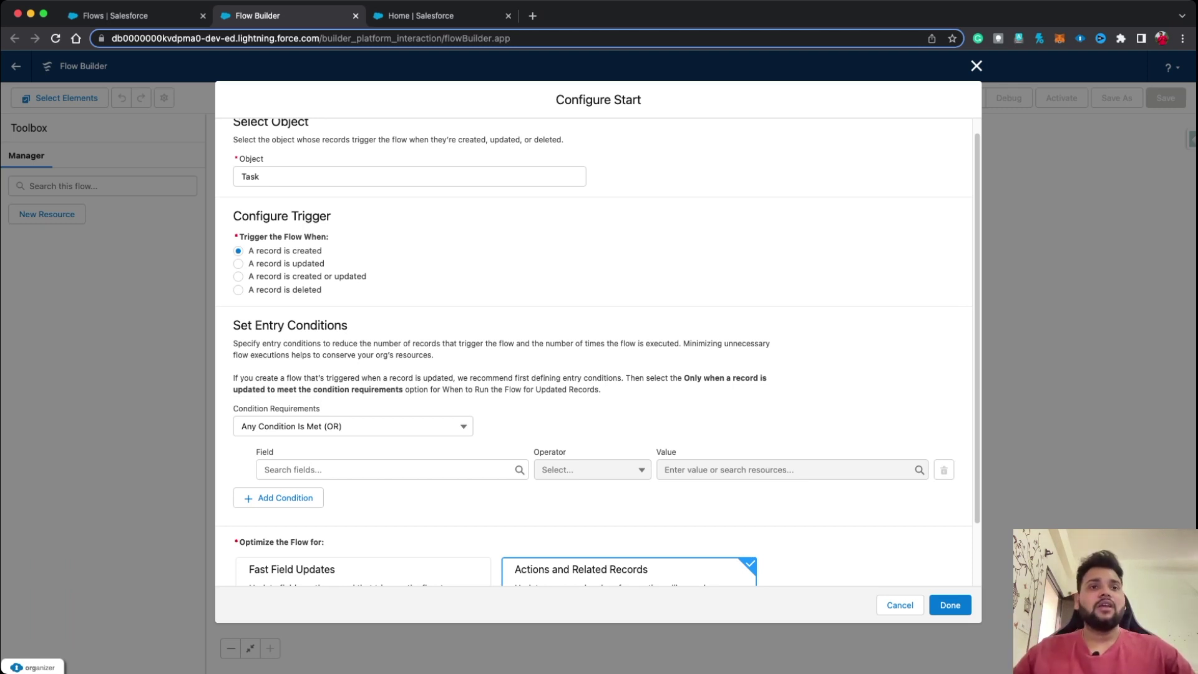
- Add the entry condition WhatId Is Null False and finish the start configuration, optimized for Actions and Related Records
click(391, 469)
text(what)
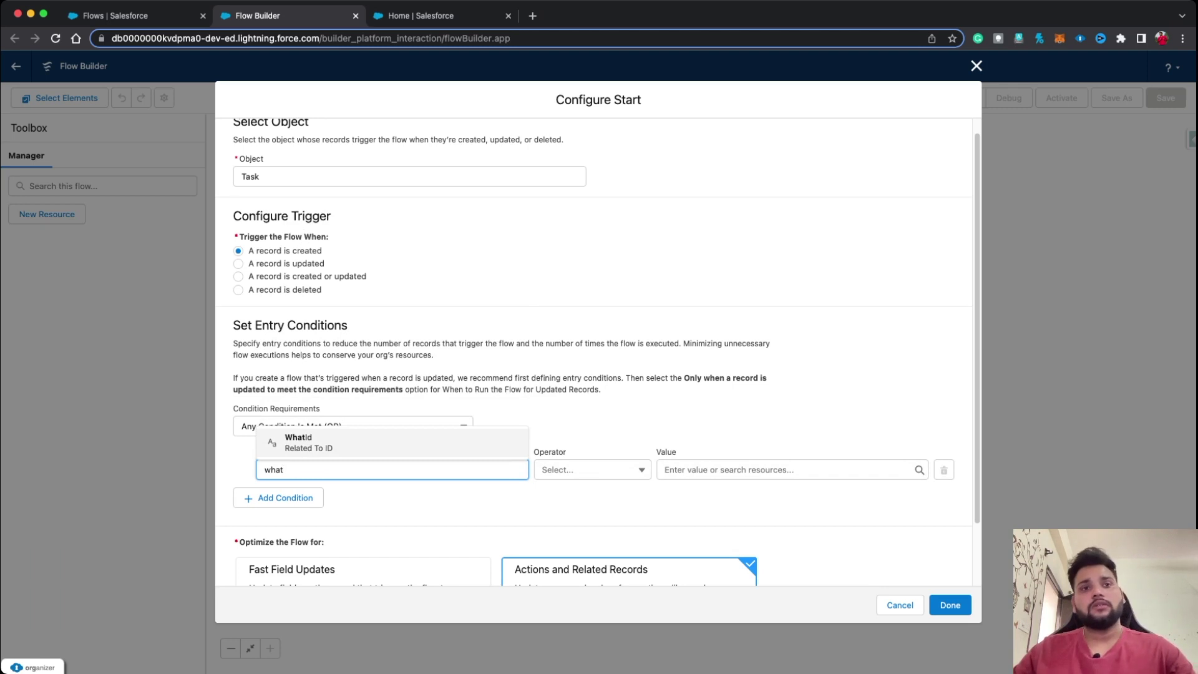
key(Return)
click(591, 469)
click(592, 604)
key(Tab)
text(fal)
key(Return)
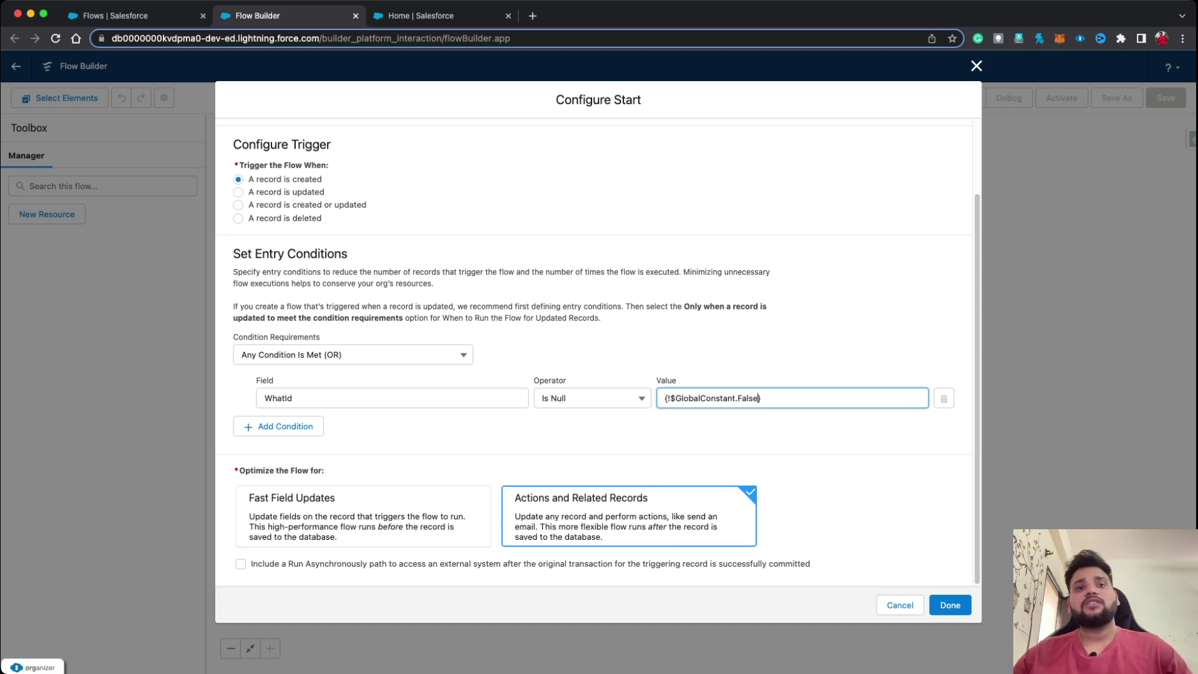
click(363, 516)
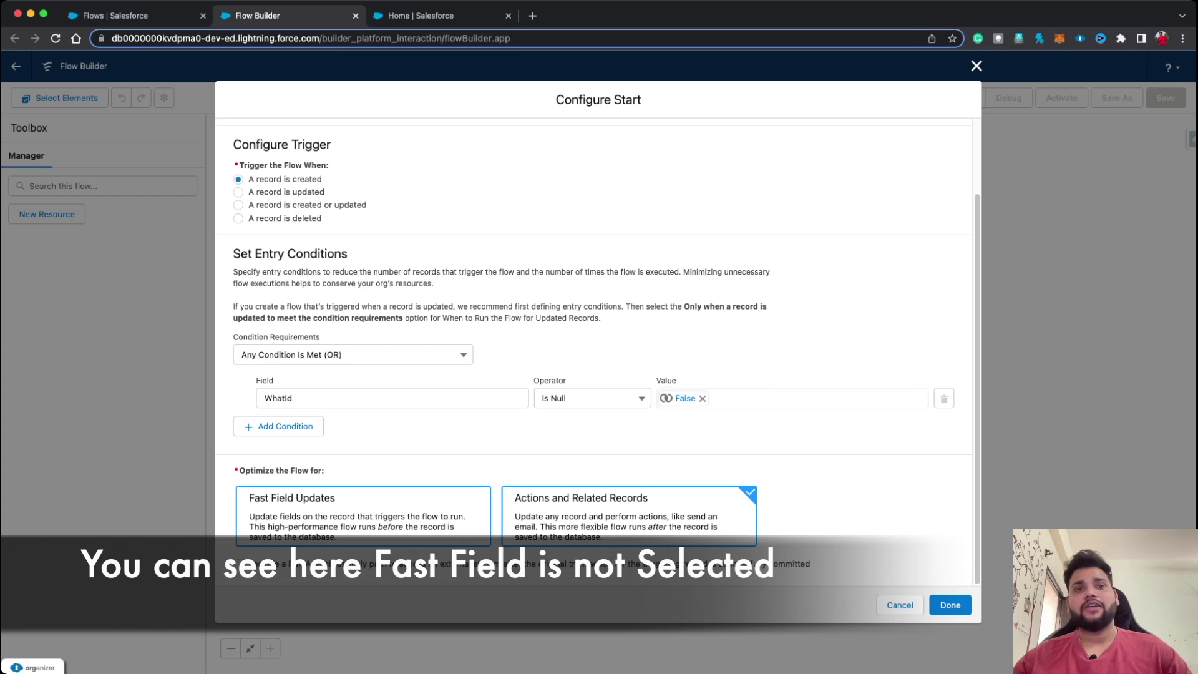
click(949, 605)
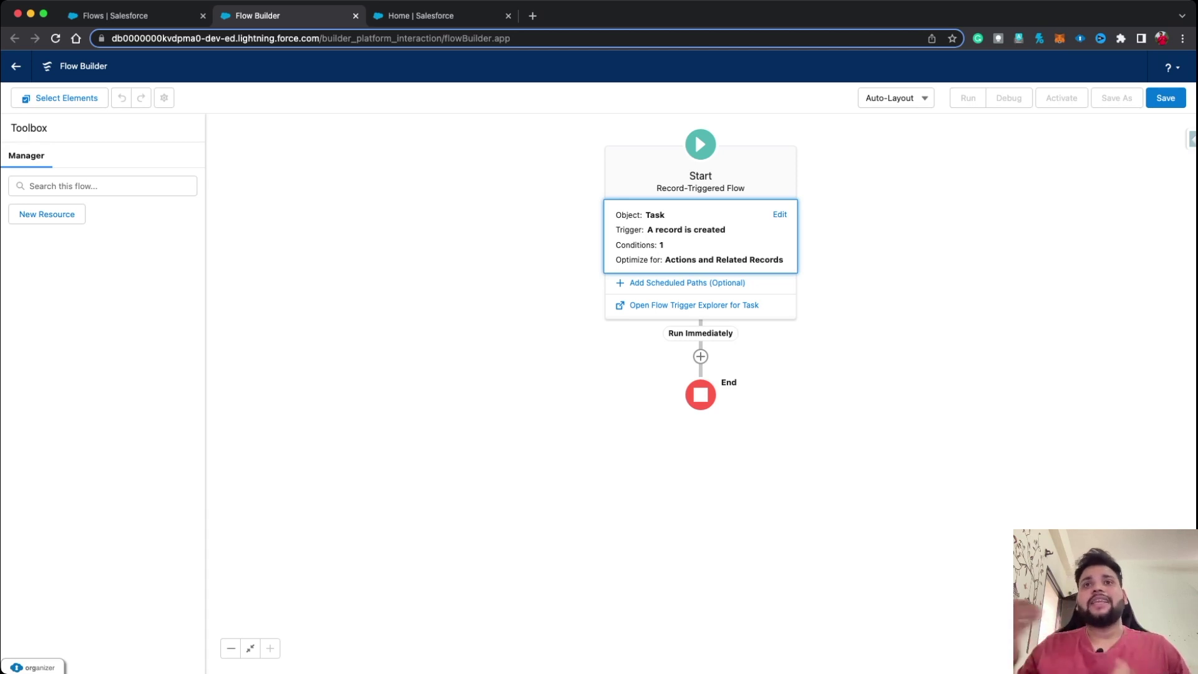
- Start a new formula resource with the API name oppTask and the data type Boolean
drag(874, 250, 558, 281)
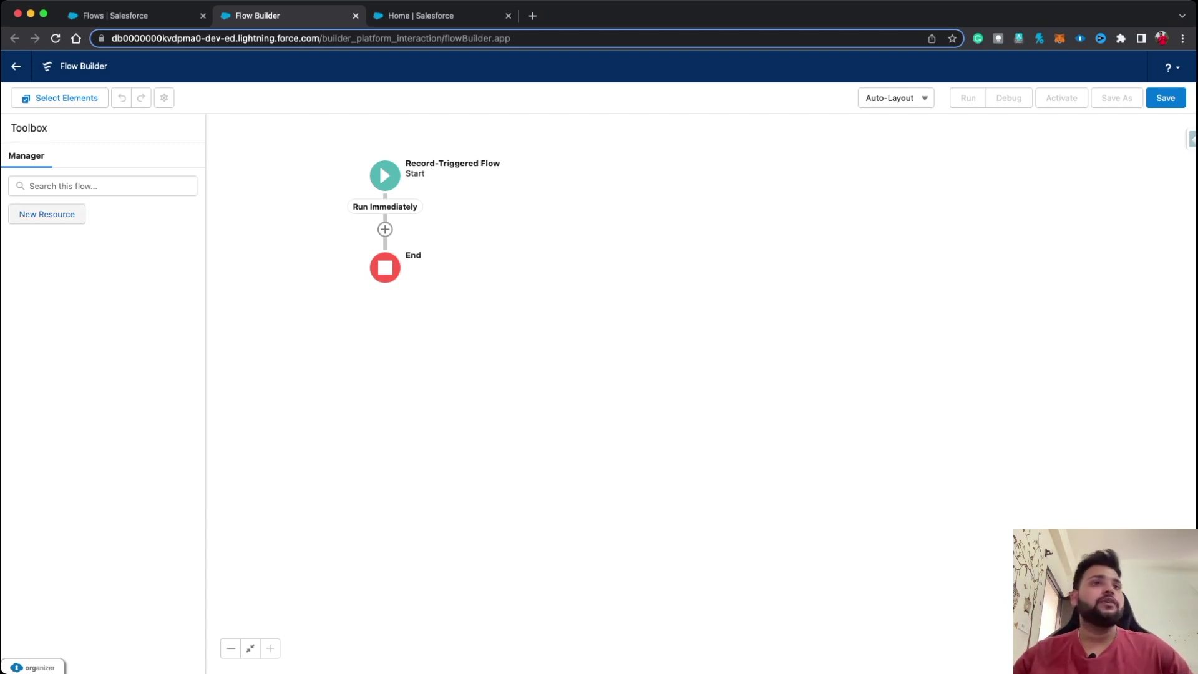
click(47, 214)
click(597, 309)
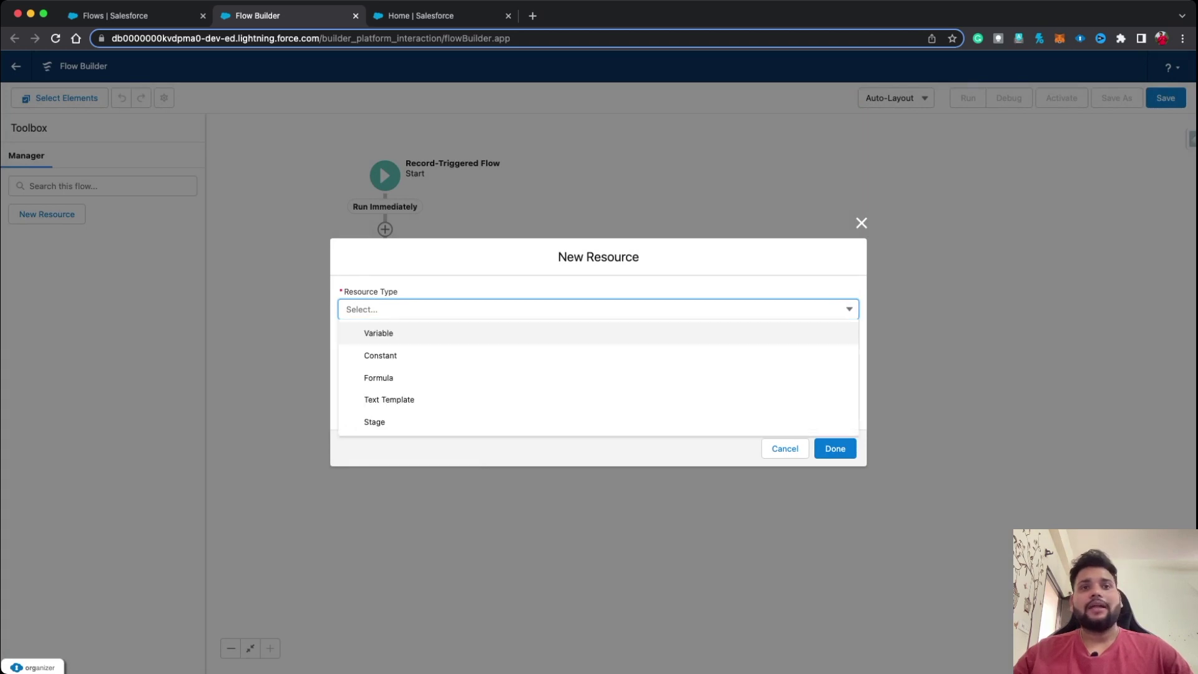
click(378, 377)
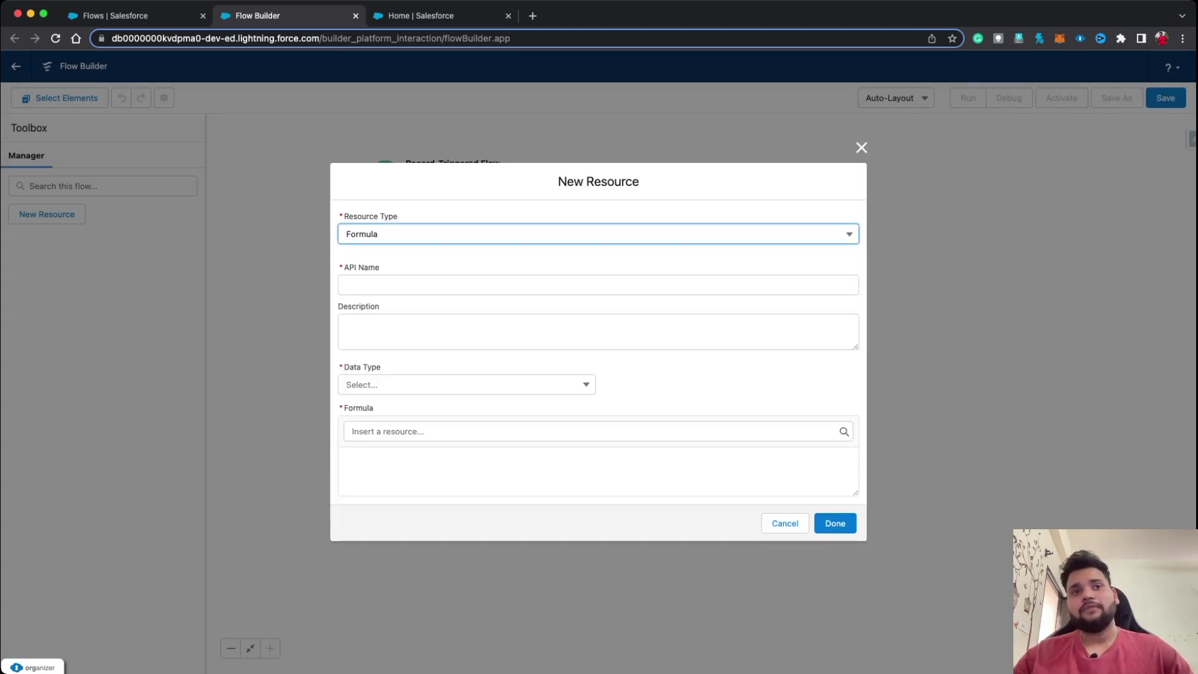
click(347, 285)
text(oppTask)
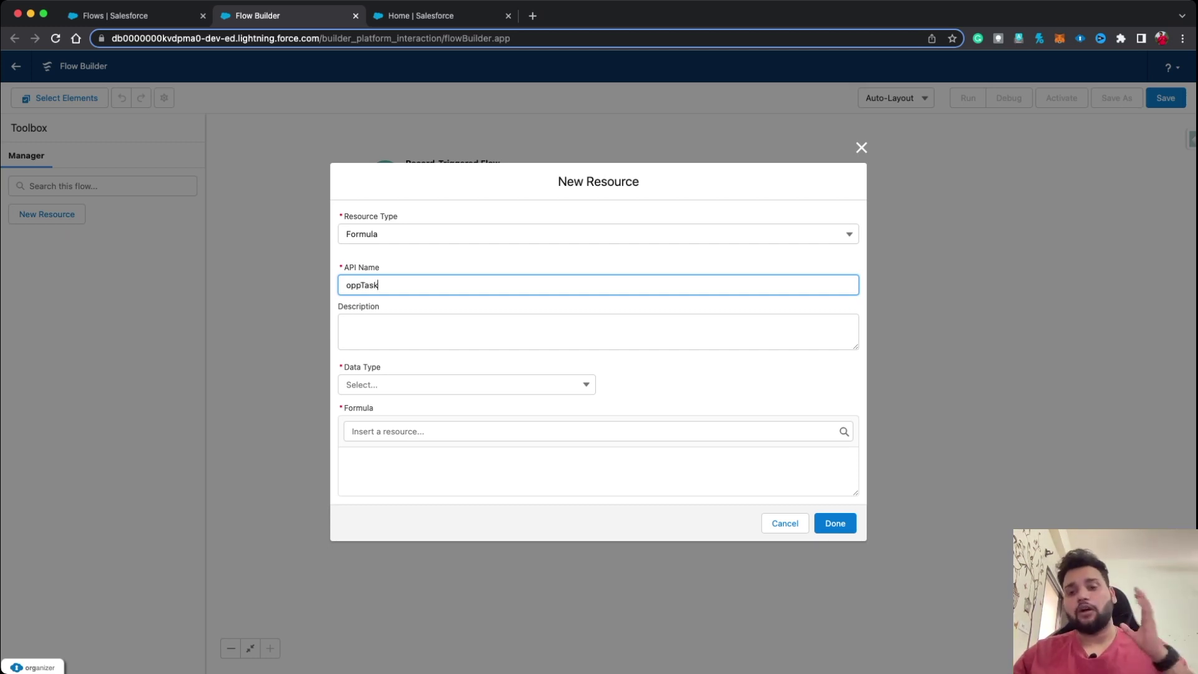
click(466, 385)
click(378, 475)
- Begin the oppTask formula with an IF function testing LEFT({!$Record.WhatId},3), using the triggering task's related record ID
click(347, 462)
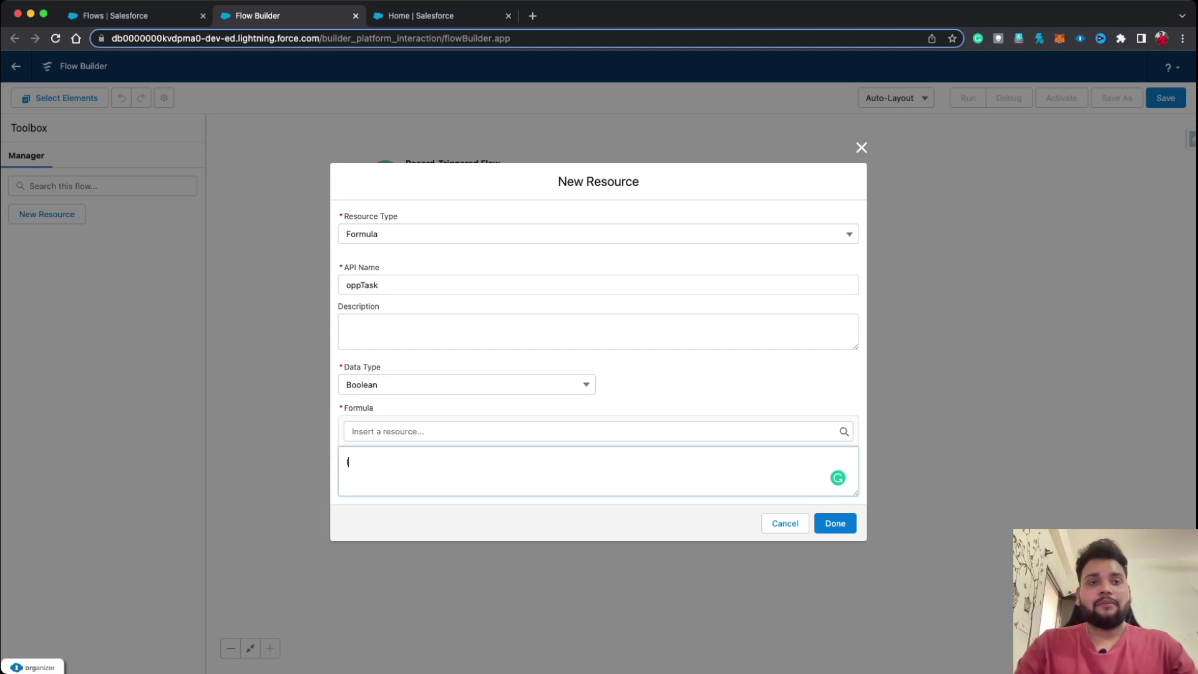
text(())
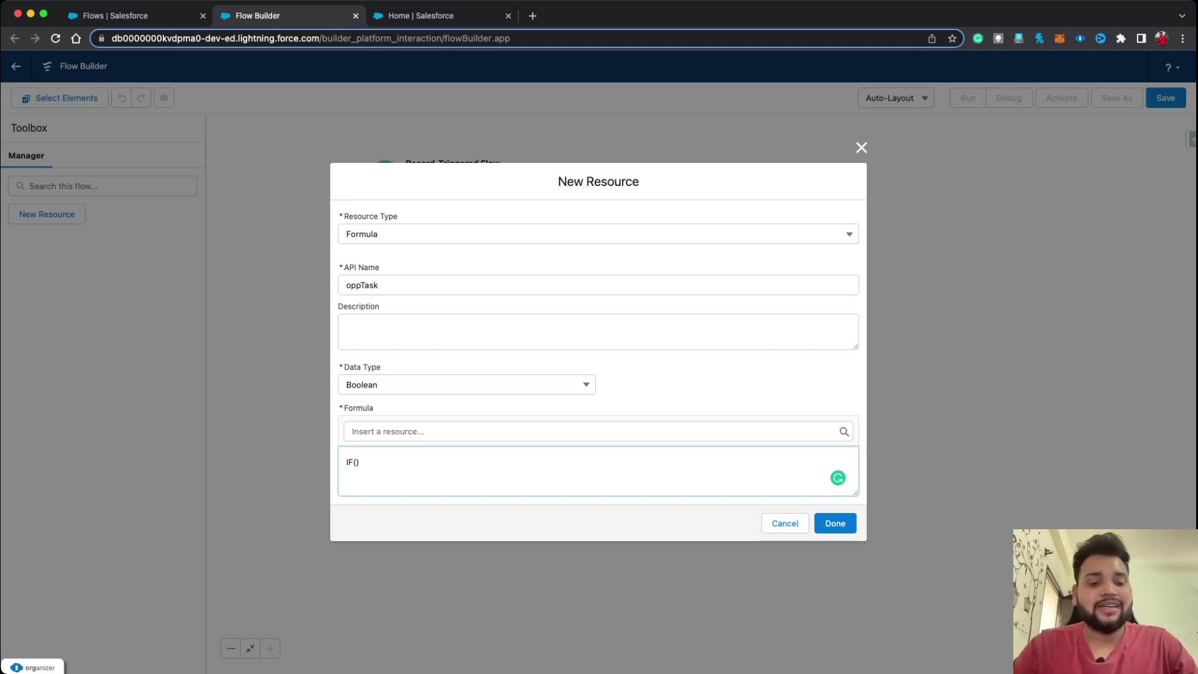
text(LEFT)
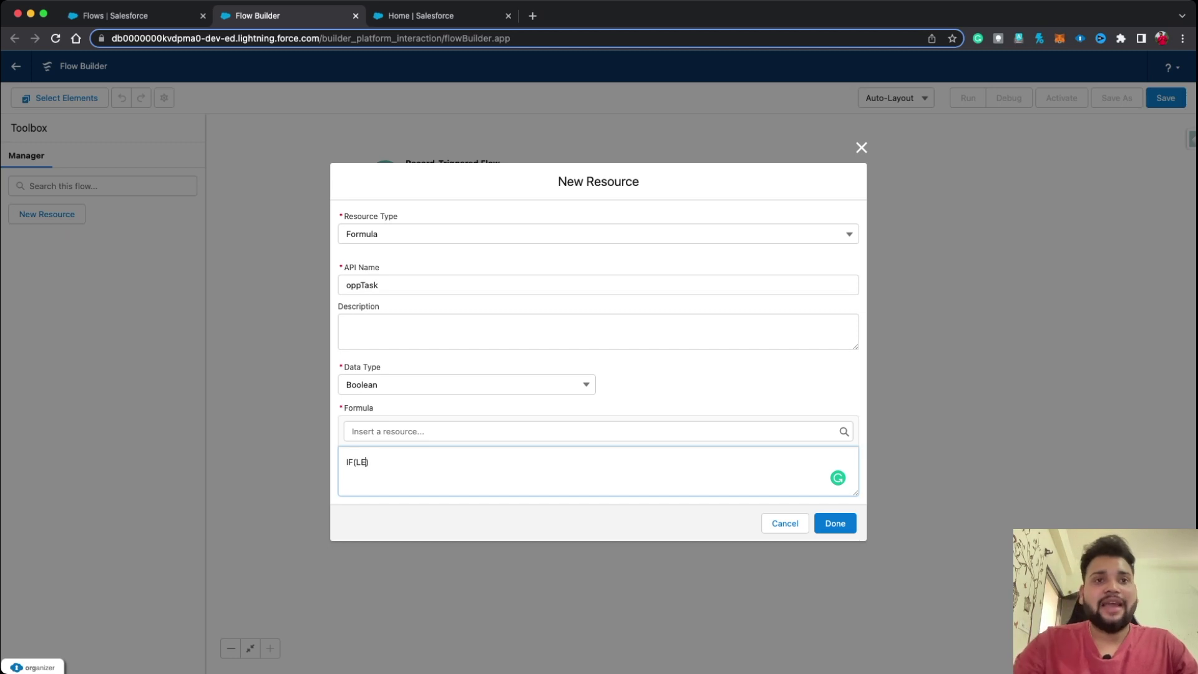
text(())
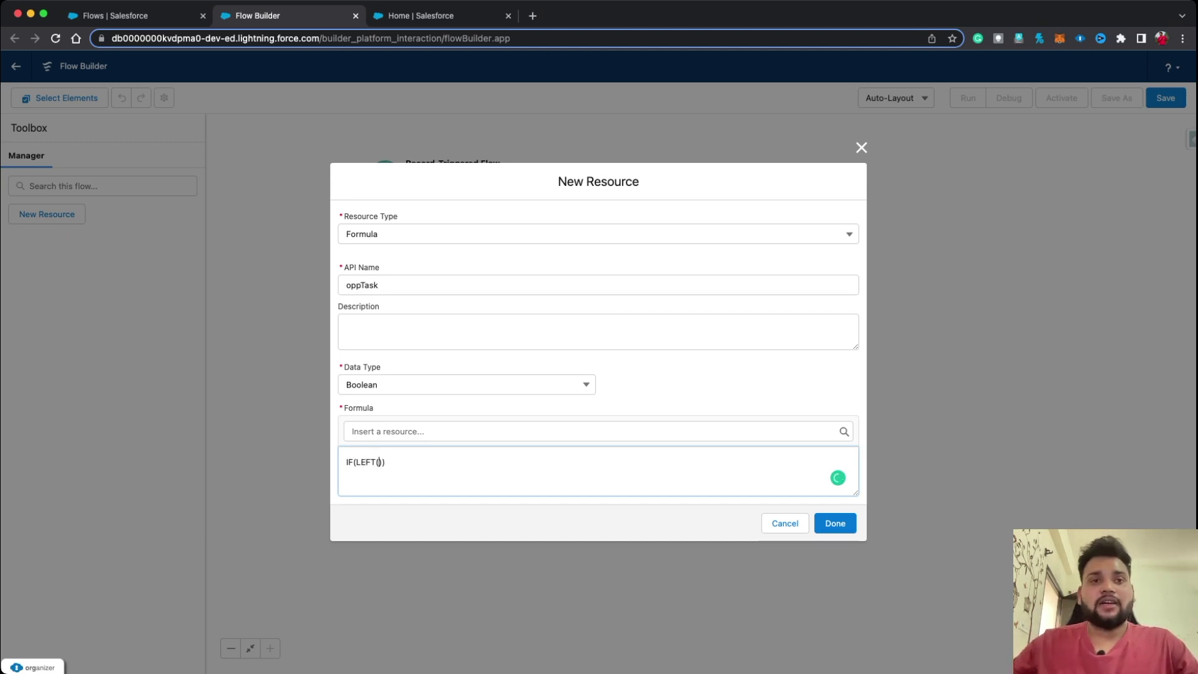
click(387, 431)
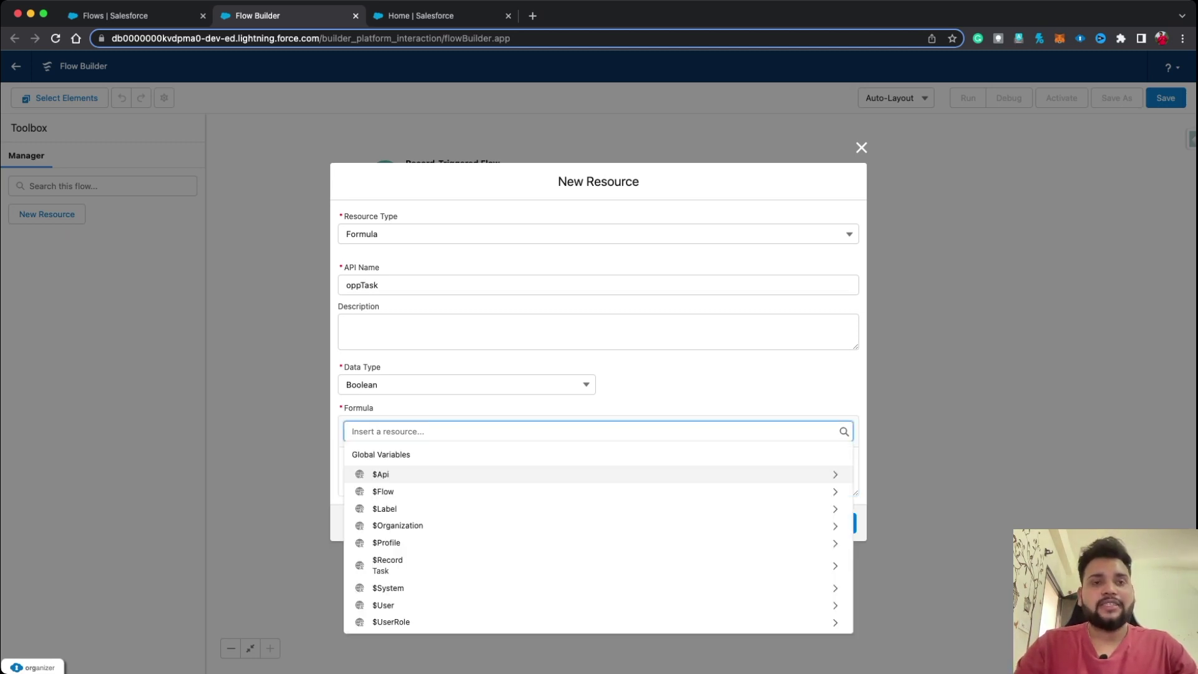
text(RECORD)
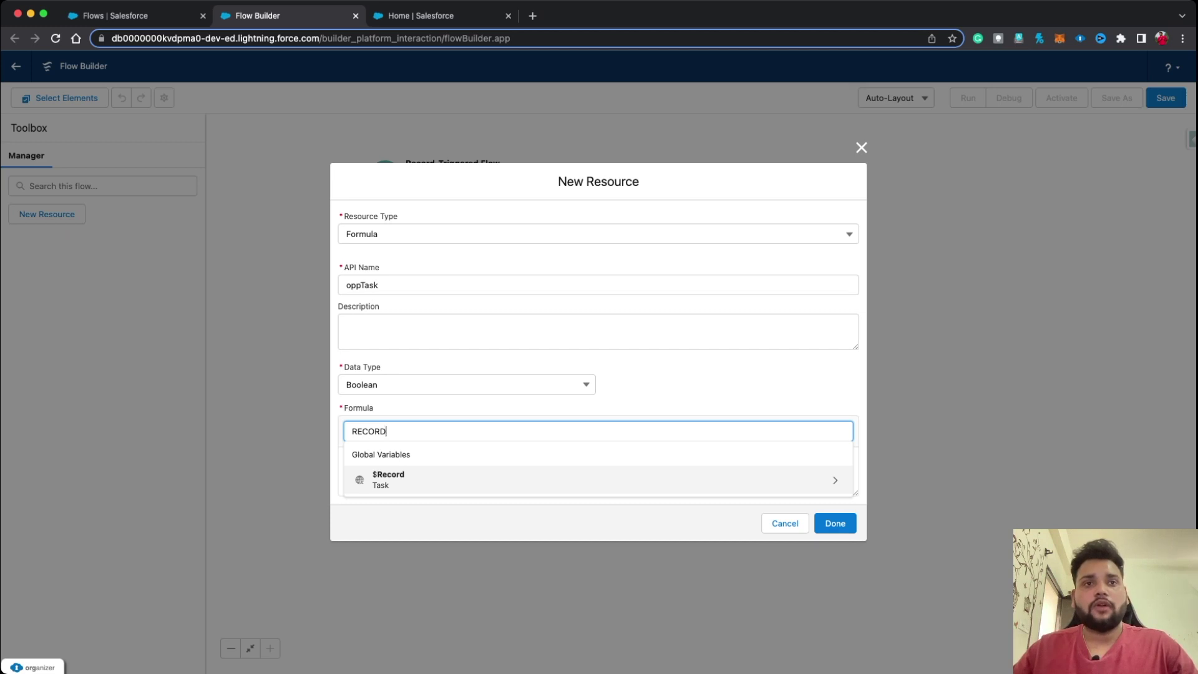
key(Return)
text(WHAT)
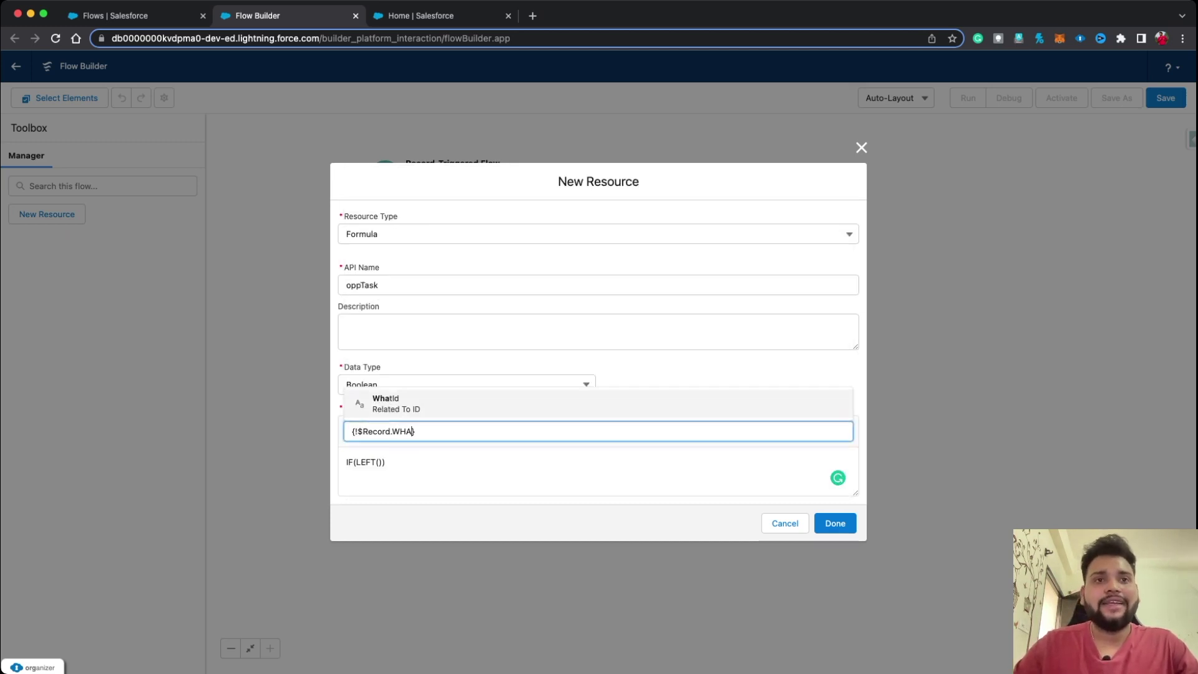
key(Return)
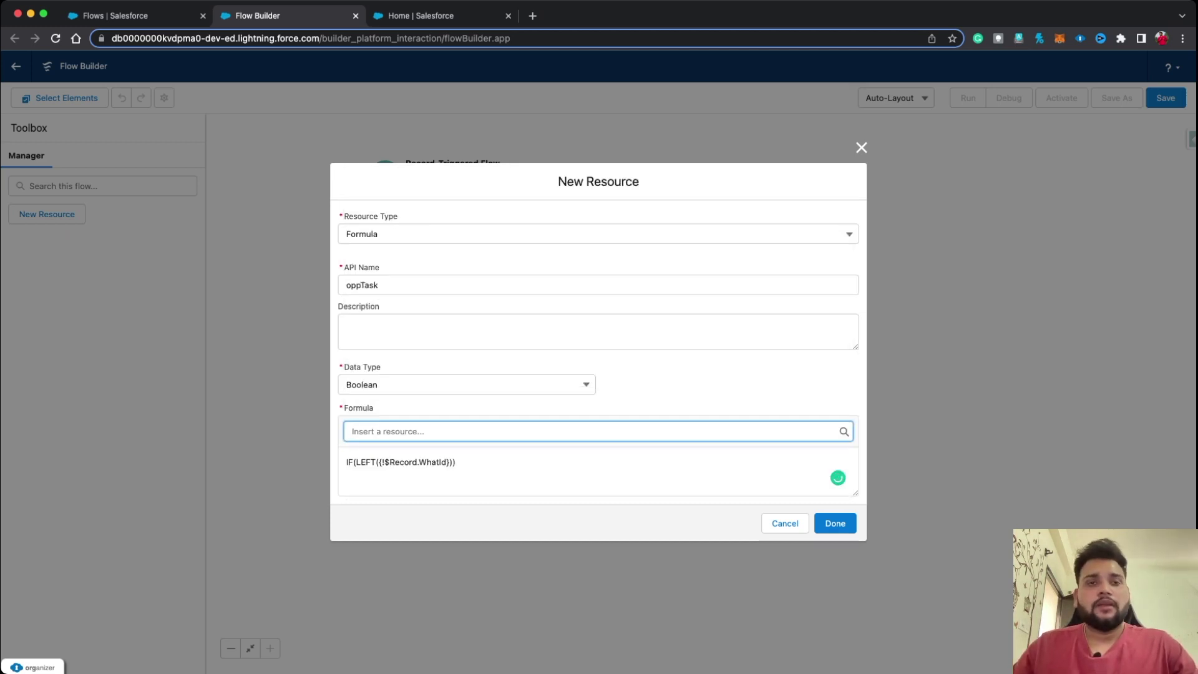
click(449, 462)
text(,)
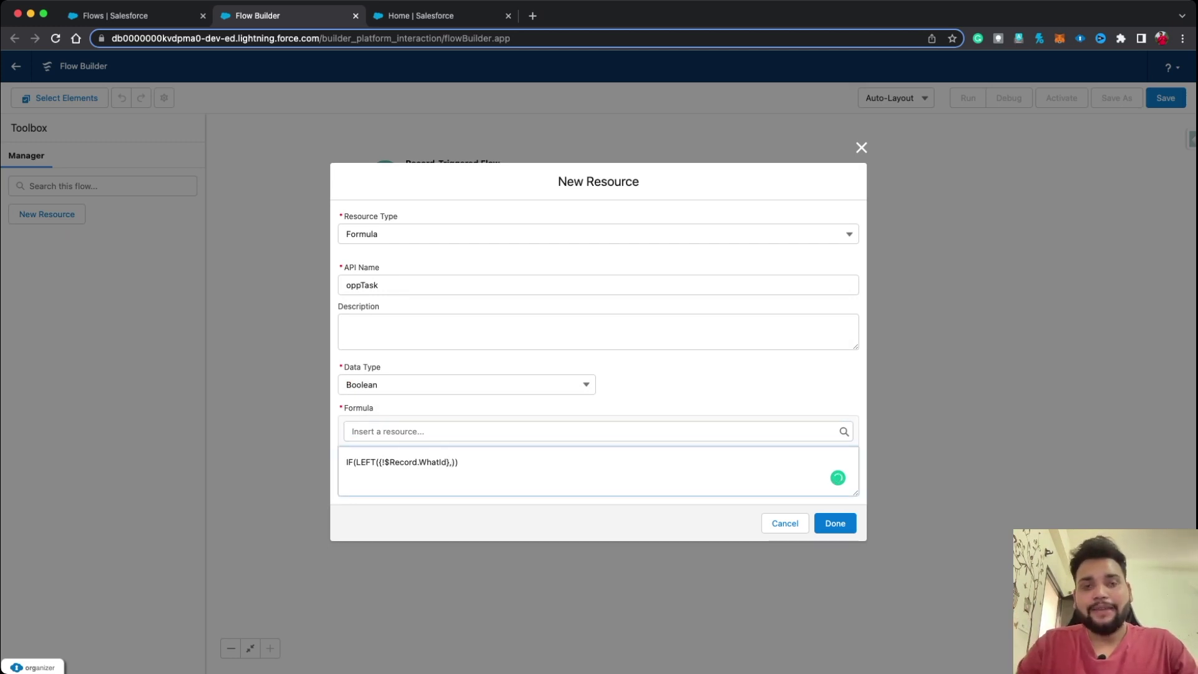
text(3)
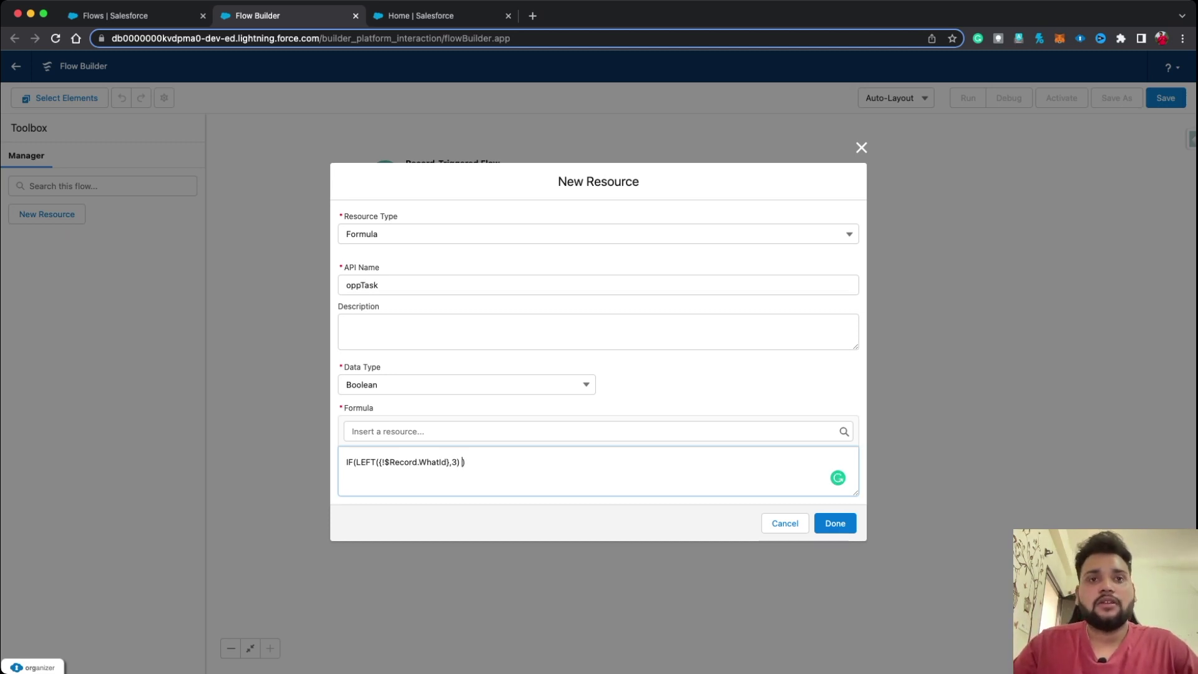
- Complete the IF formula by comparing the ID prefix with == '006' and returning True, otherwise False
text(==)
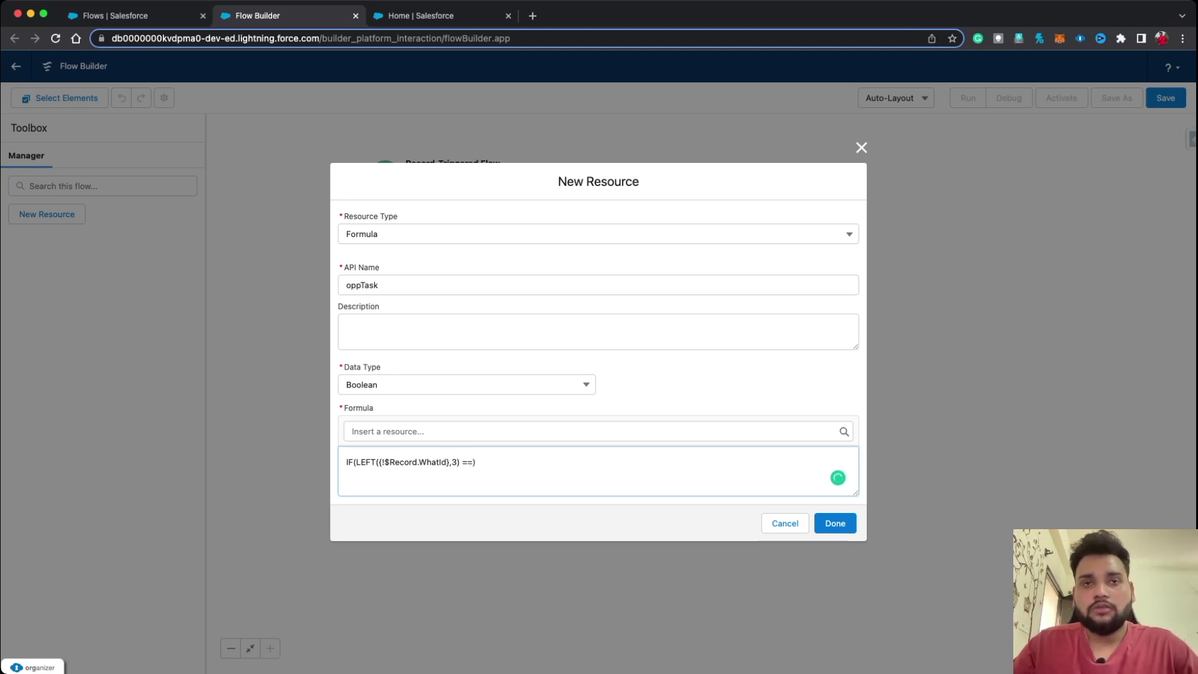
text( ')
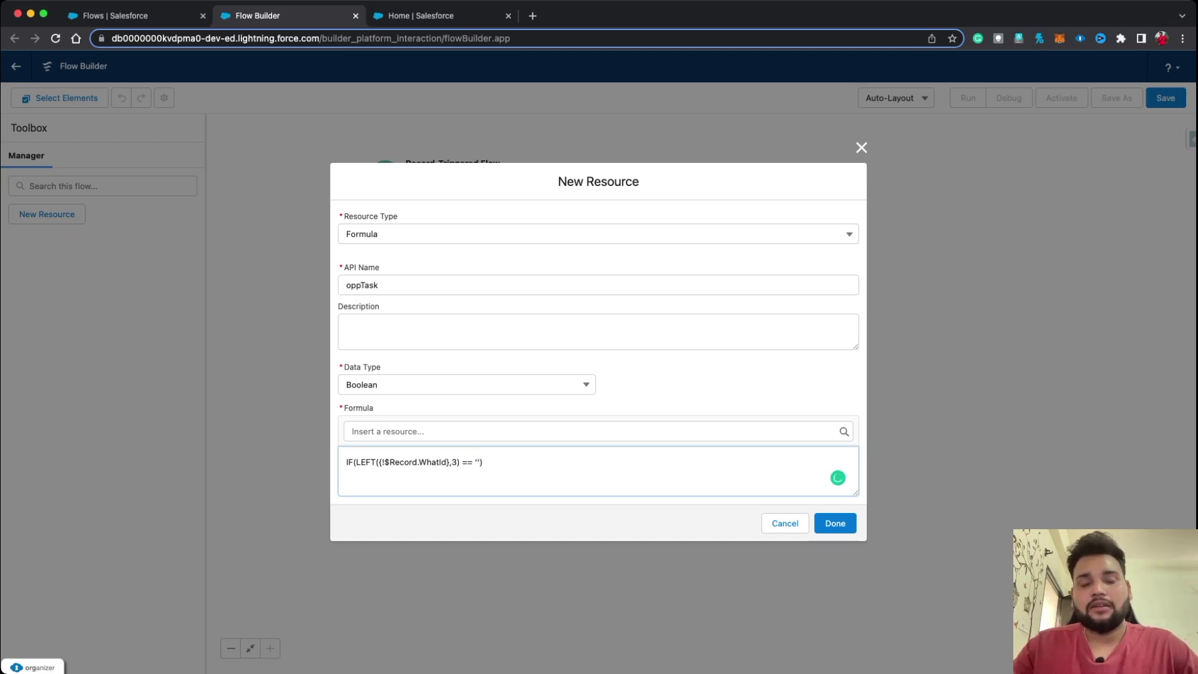
text(')
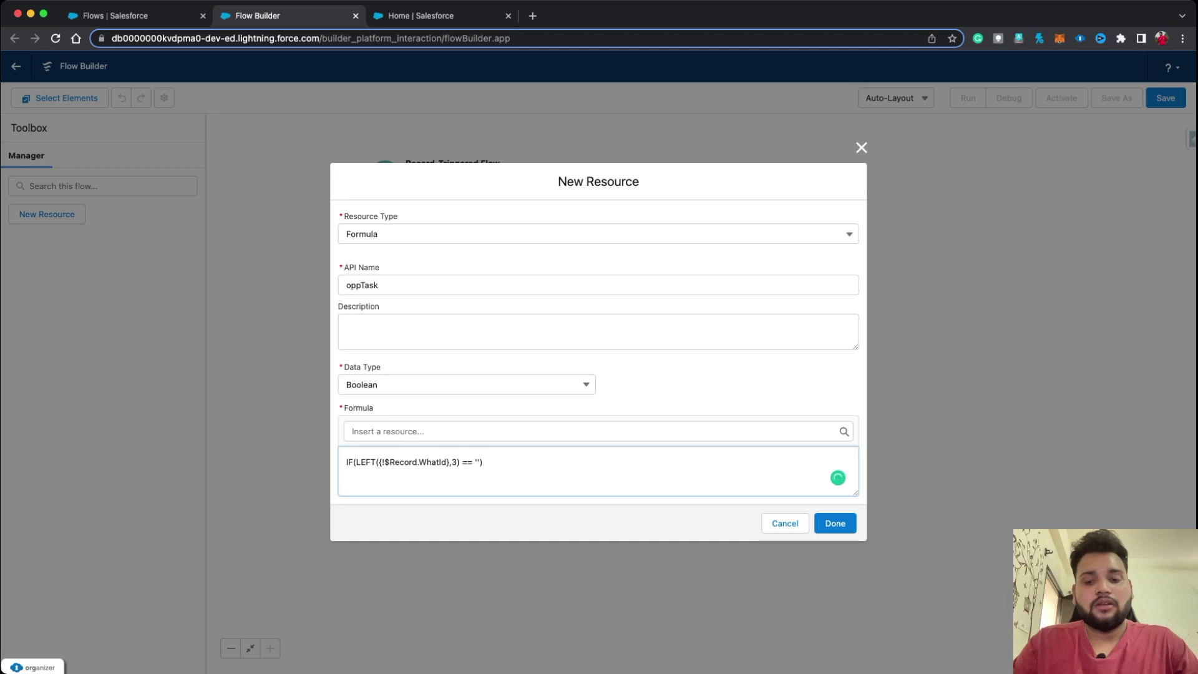
text(006)
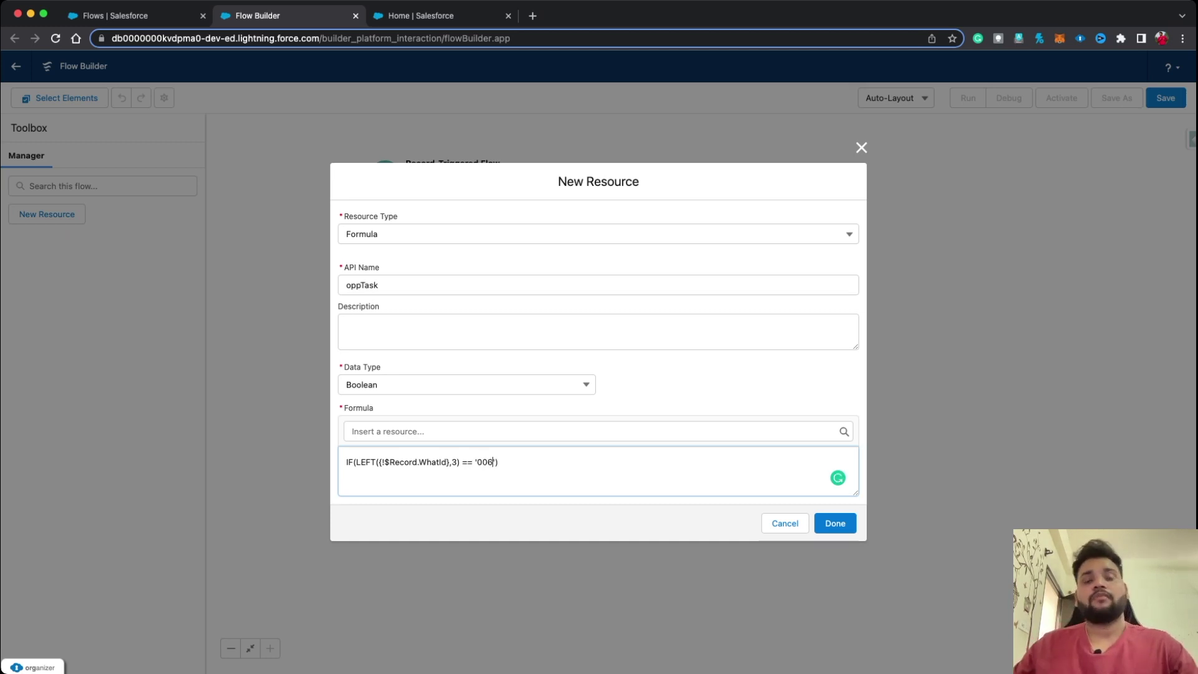
text(')
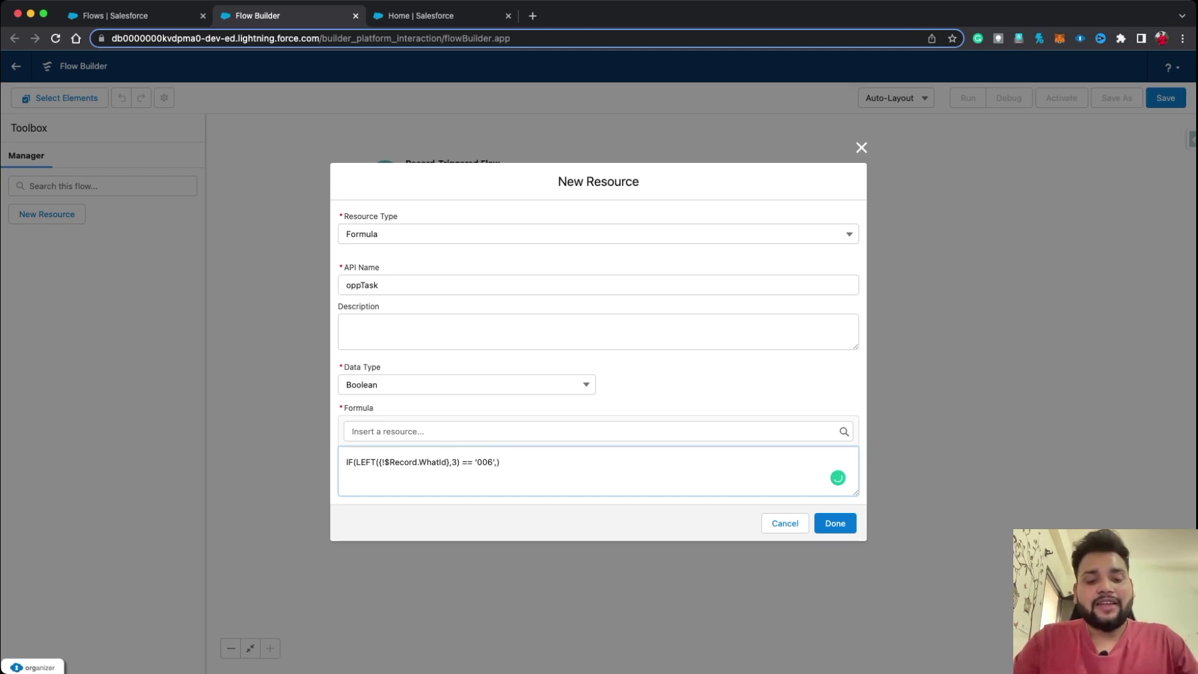
text(True)
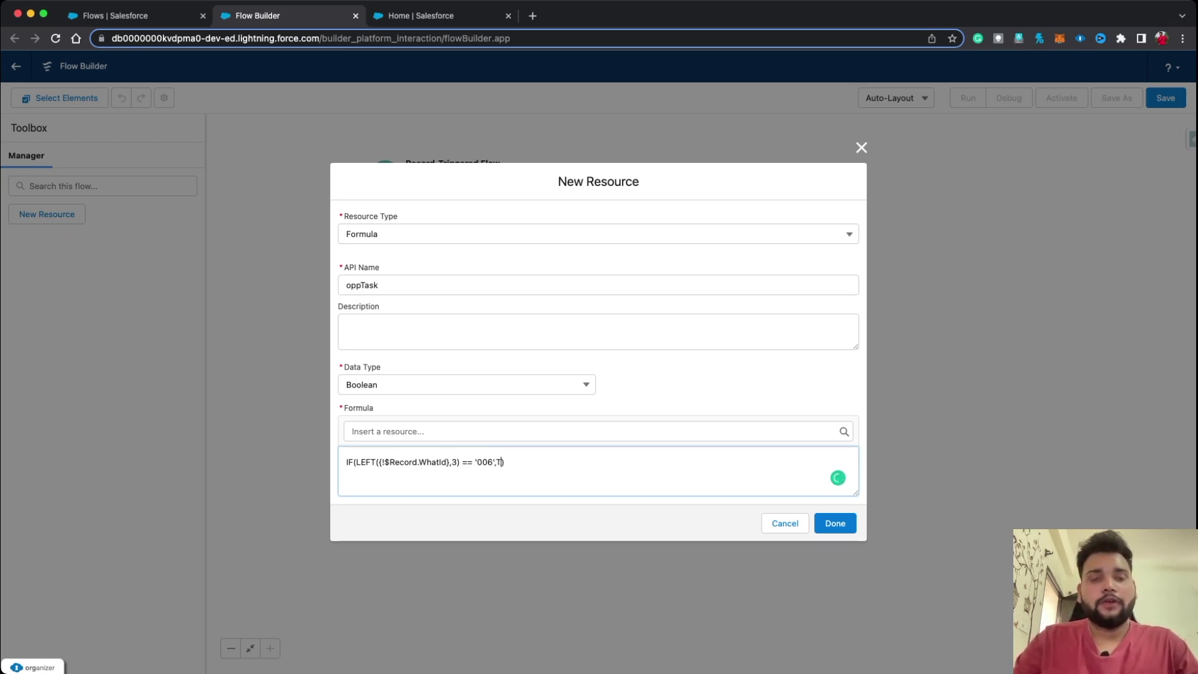
text(,)
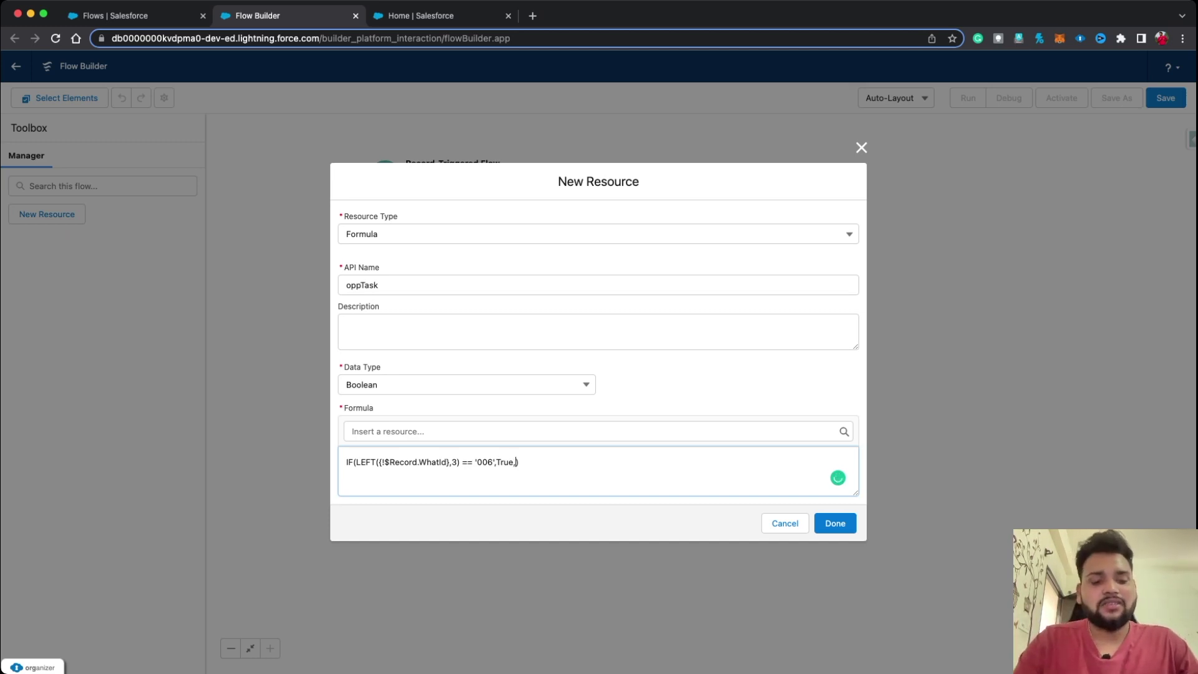
text(False)
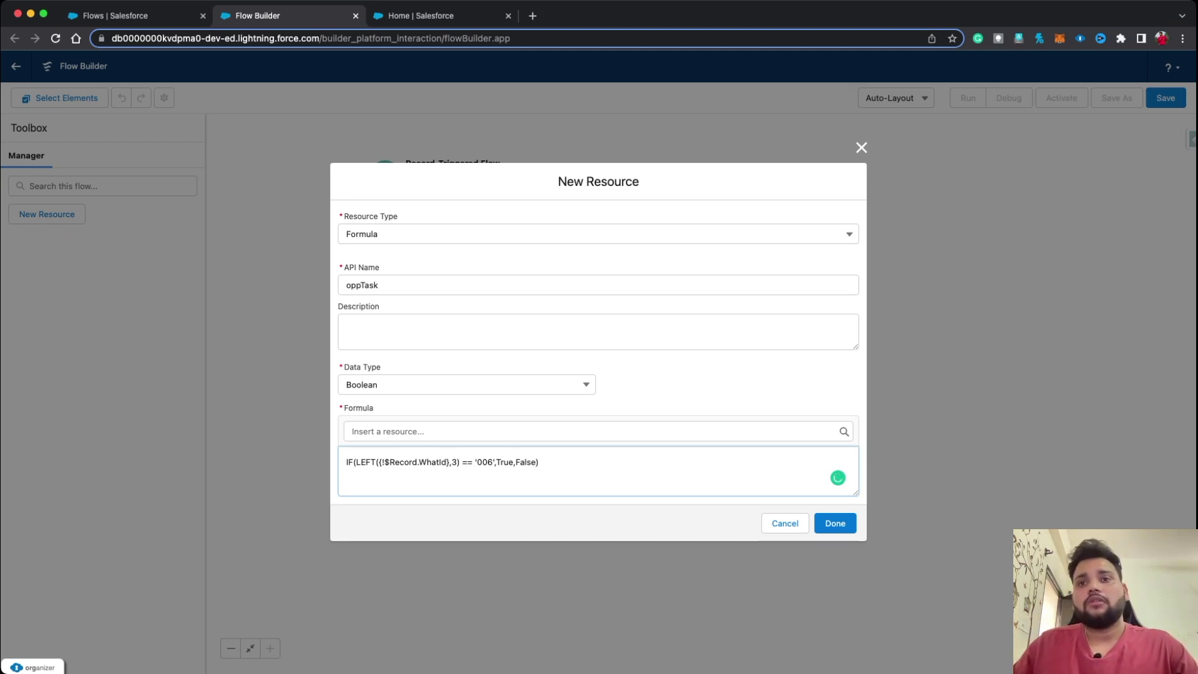
- Finish creating the oppTask Boolean formula resource
click(834, 523)
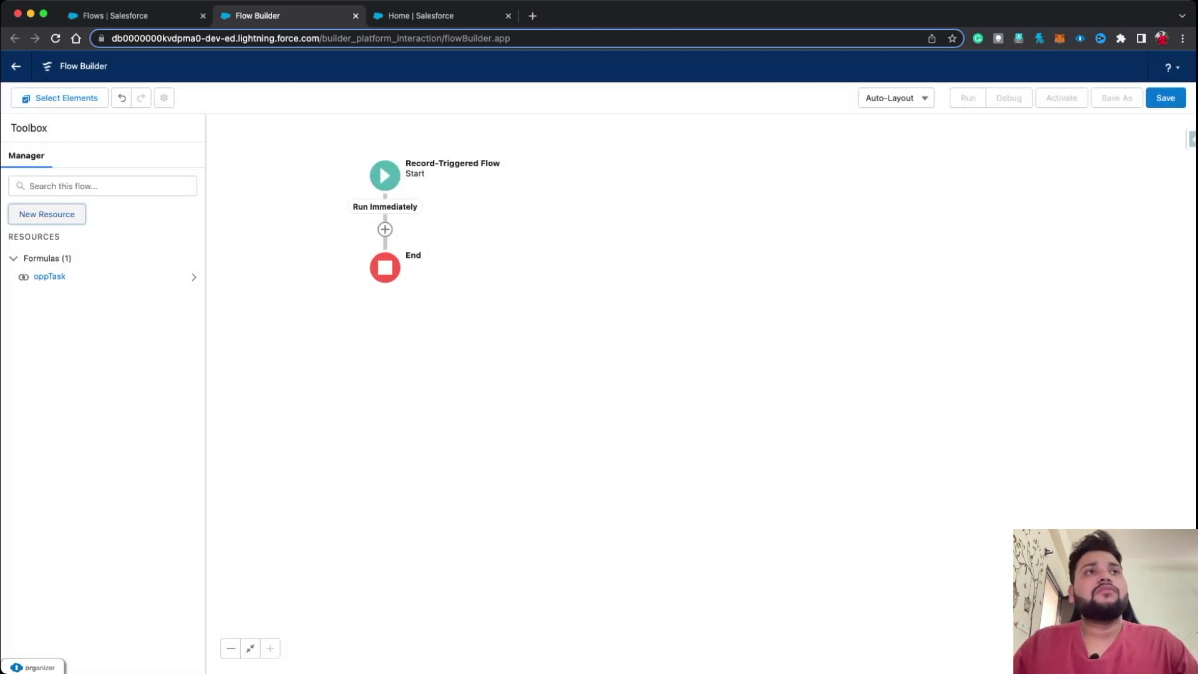
- Open the GenePoint Lab Generators record from the Opportunities list in the Setup browser tab to examine its record ID prefix
click(115, 16)
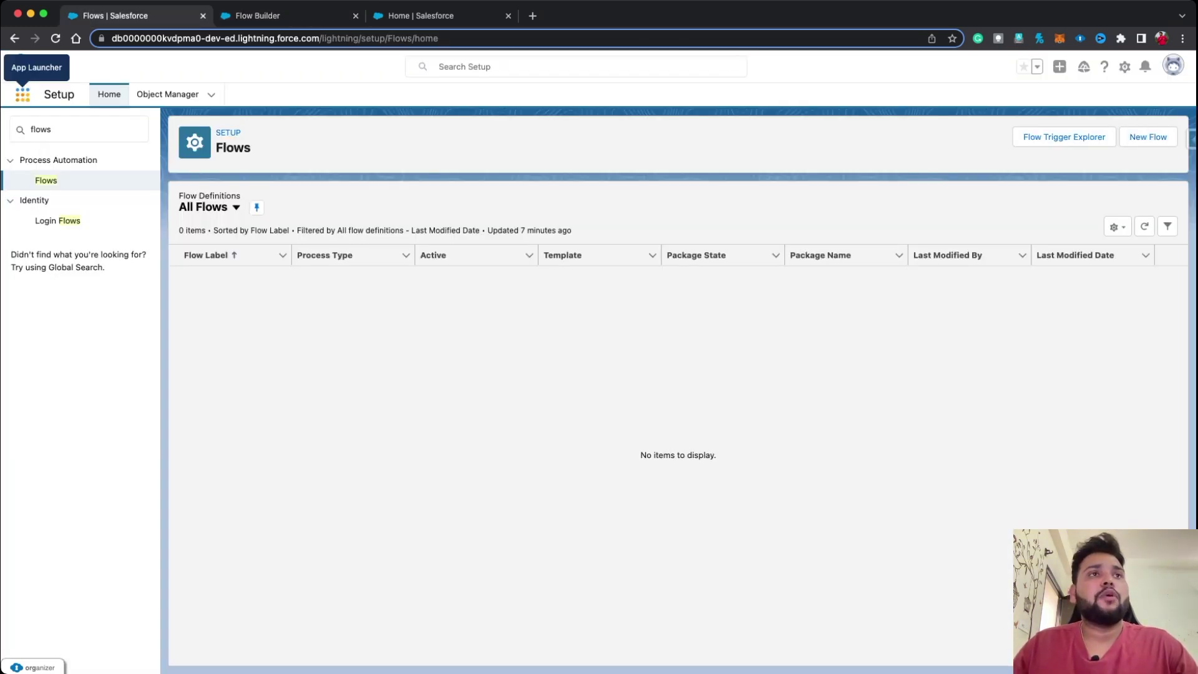
click(22, 95)
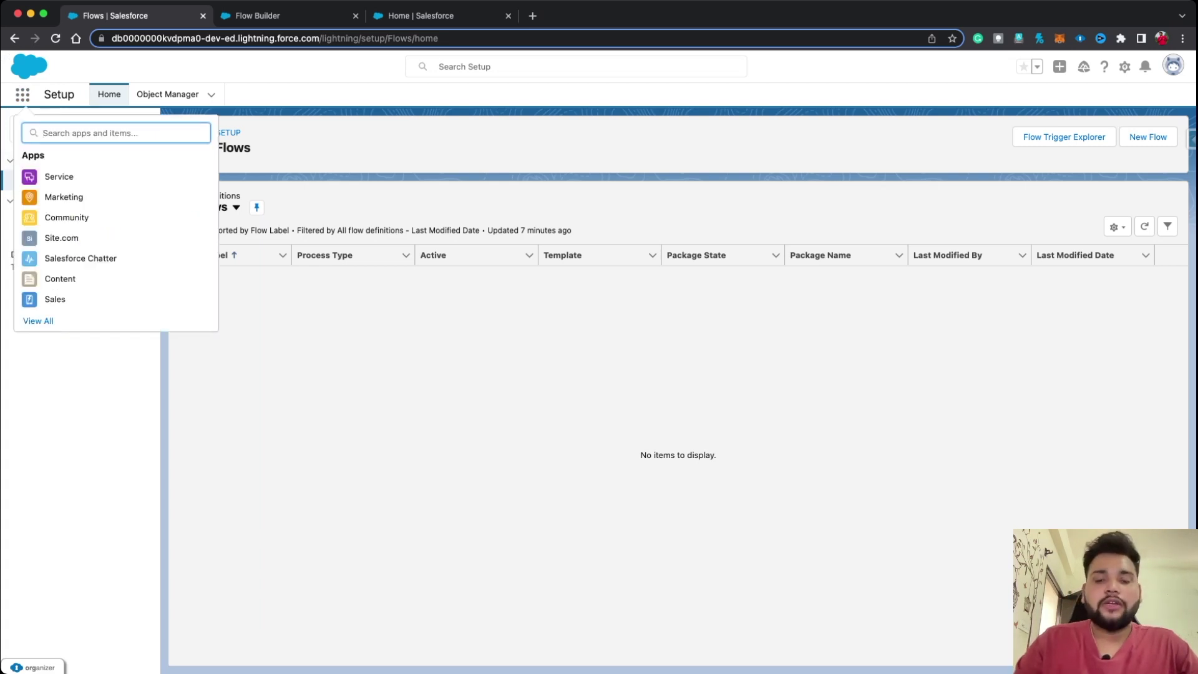
text(opp)
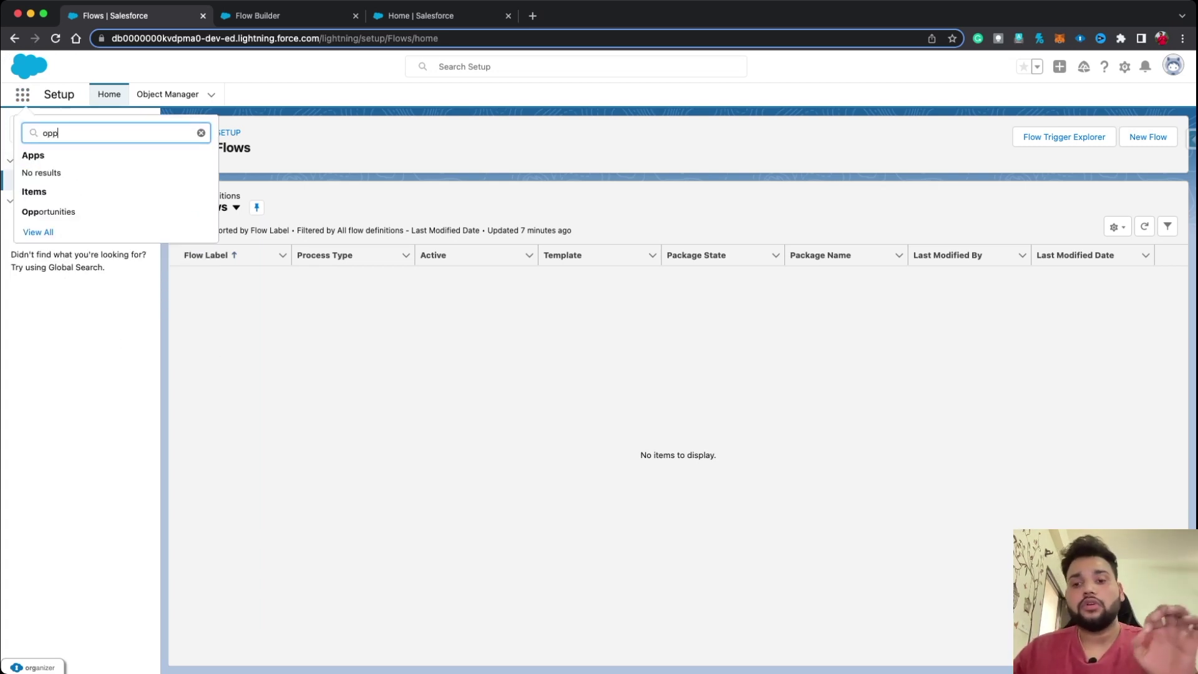
click(59, 211)
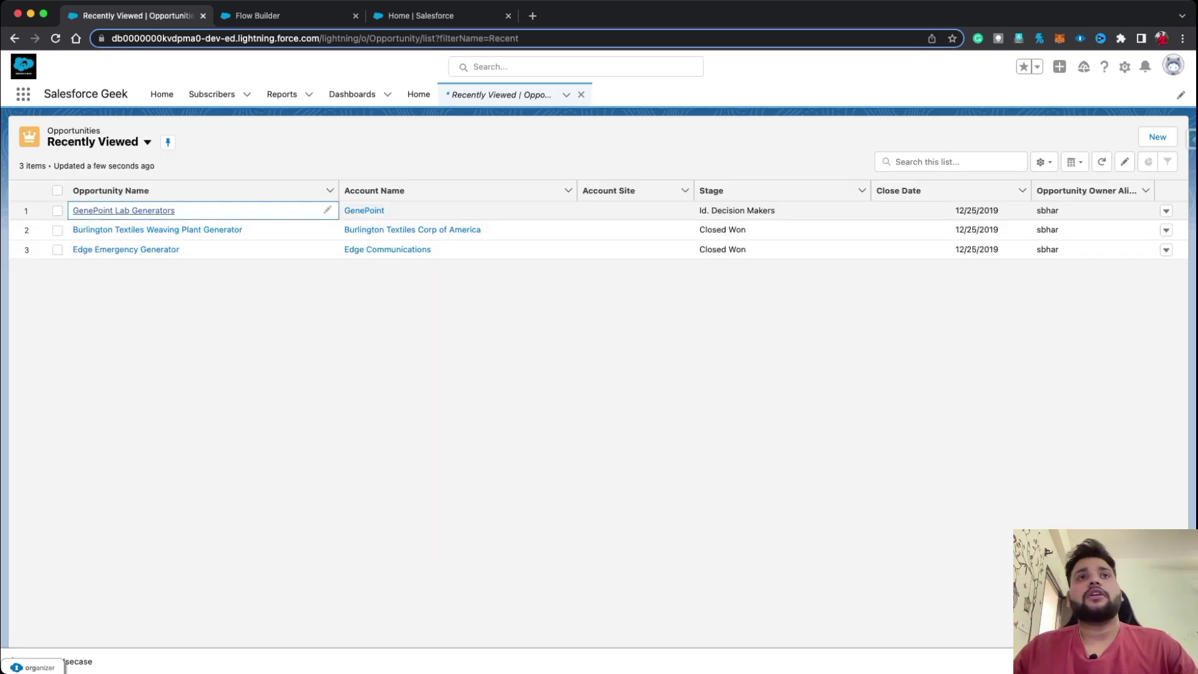
click(123, 210)
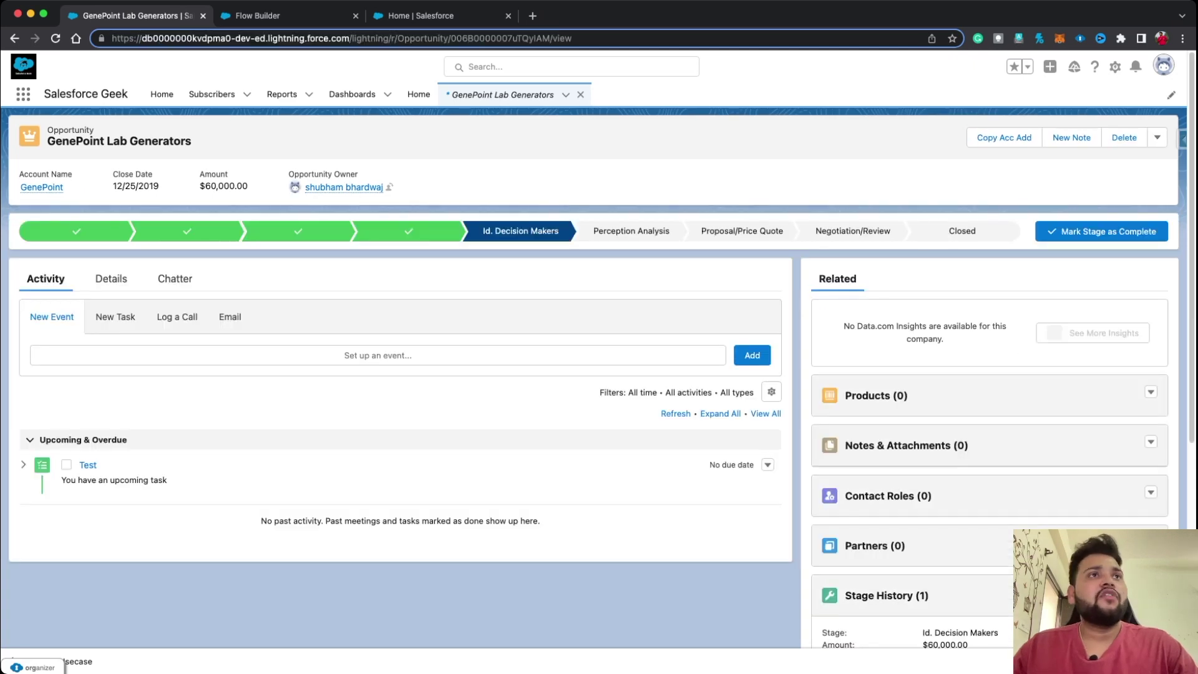
- Open the Burlington Textiles Weaving Plant Generator opportunity and highlight the first three characters of its record ID in the URL
click(14, 38)
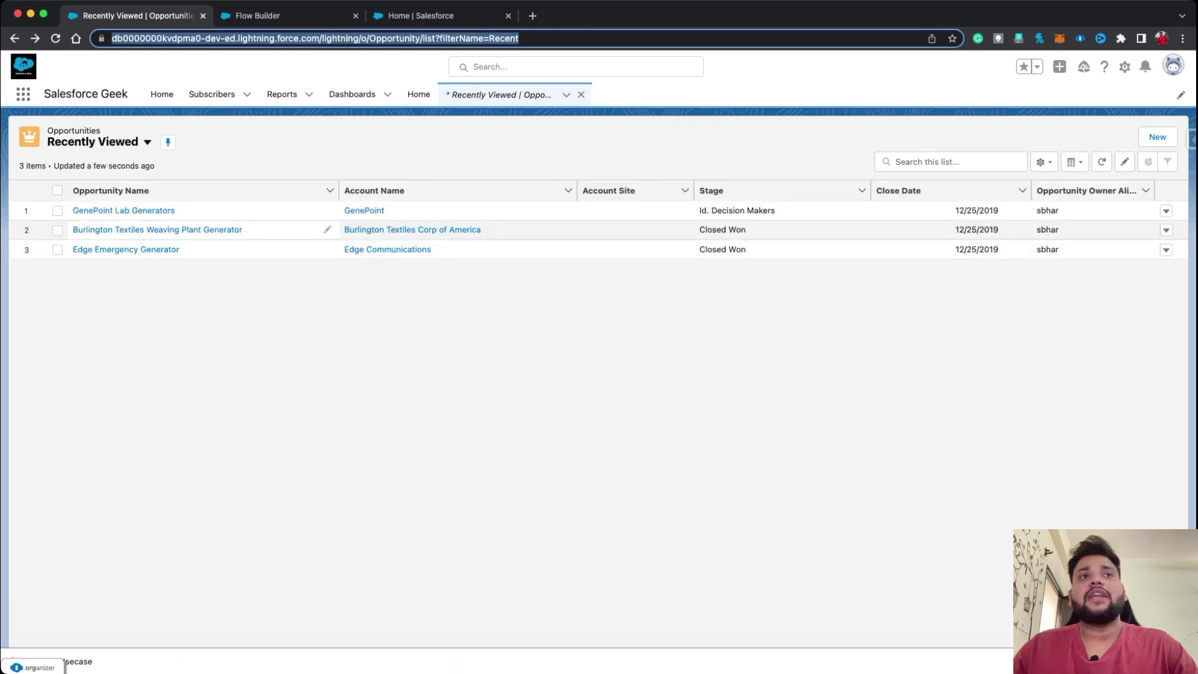
click(157, 230)
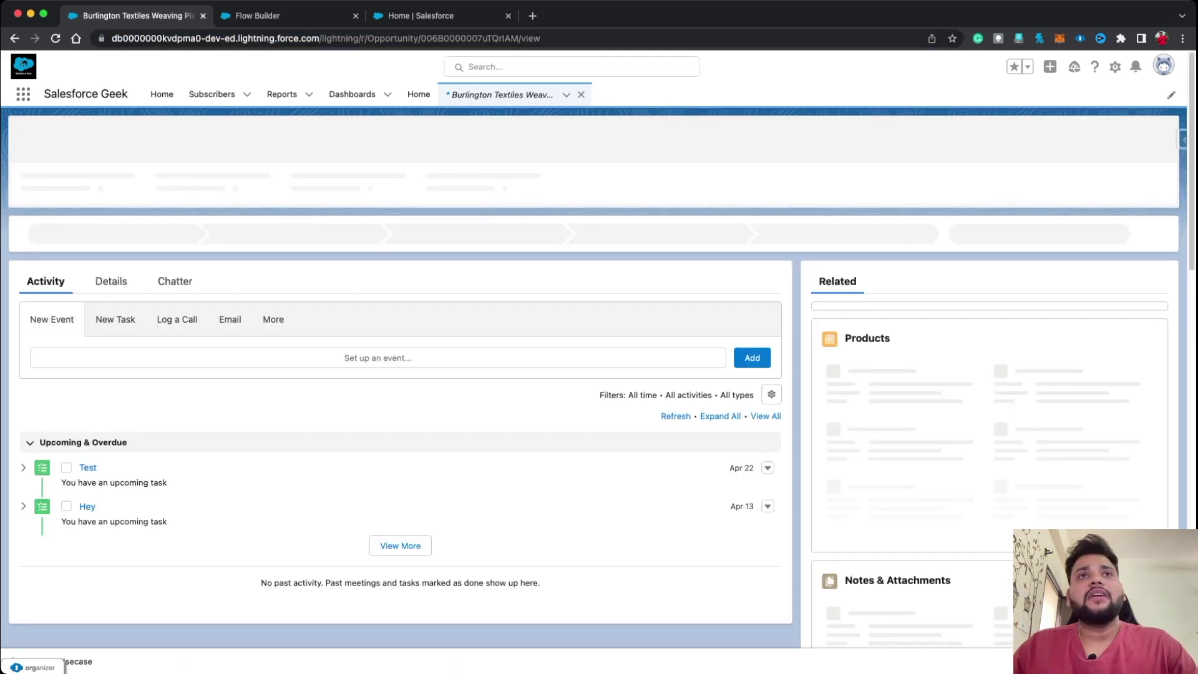
drag(421, 38, 437, 38)
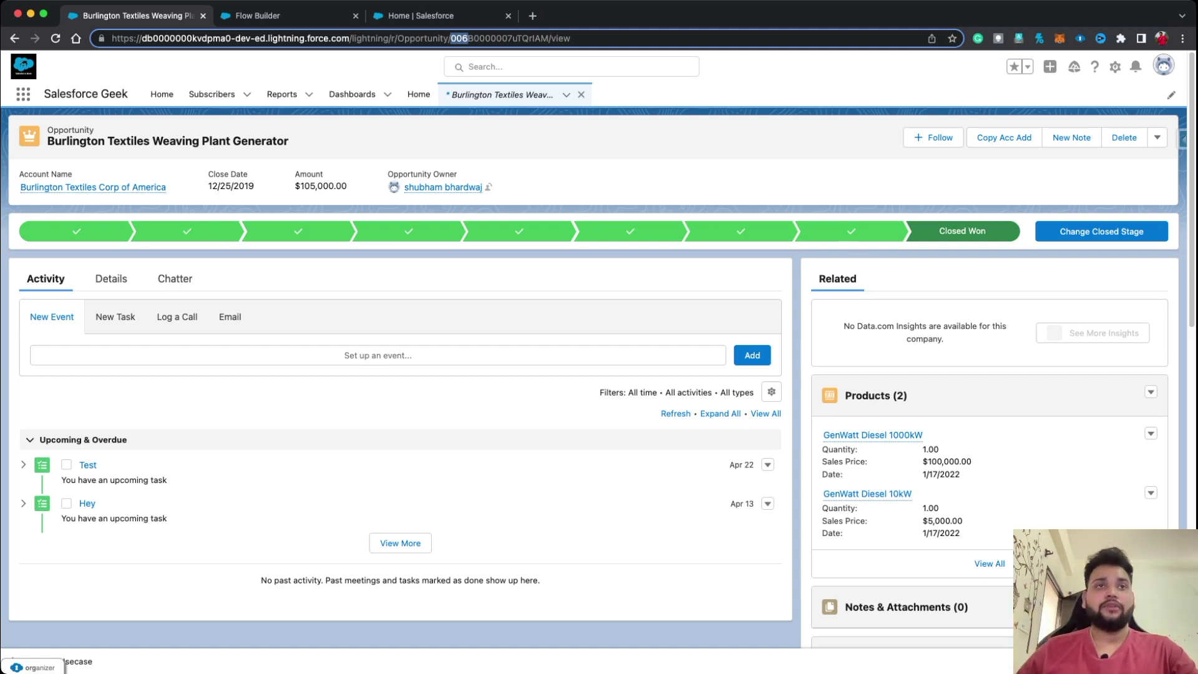
- Return to Flow Builder and add a Decision element after the start, labelled Check for Opp Task with API name Check_for_Opp_Task
click(275, 18)
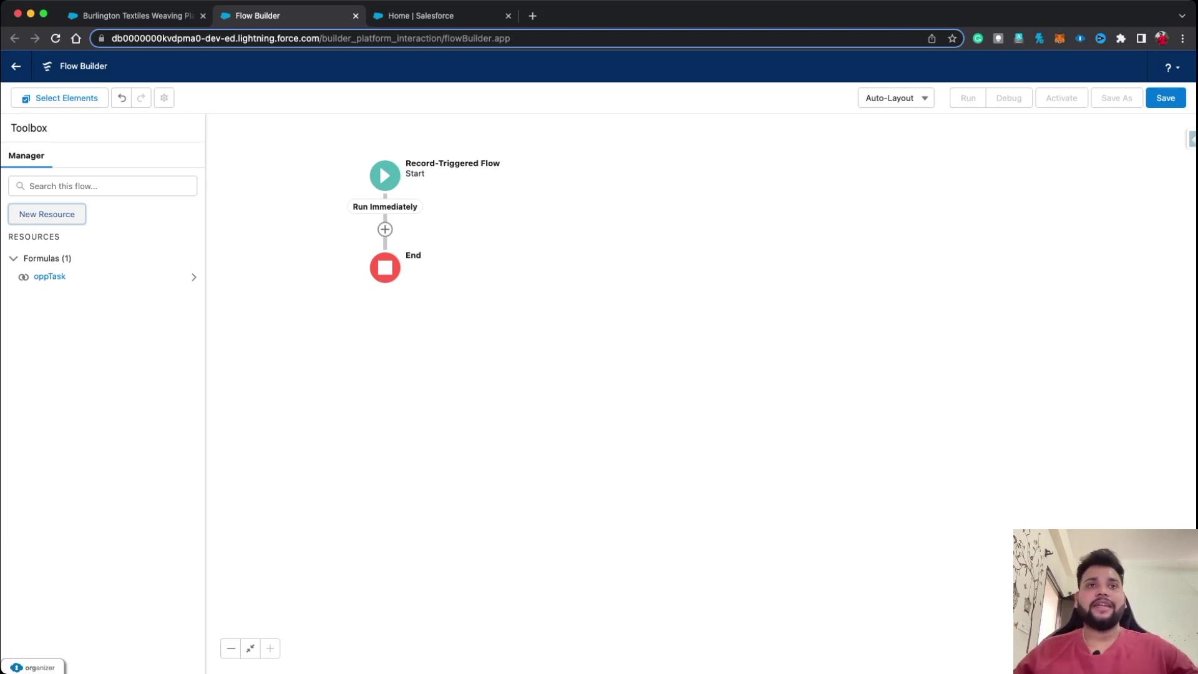
click(385, 228)
scroll(381, 340, down, 5)
scroll(380, 353, down, 2)
click(375, 324)
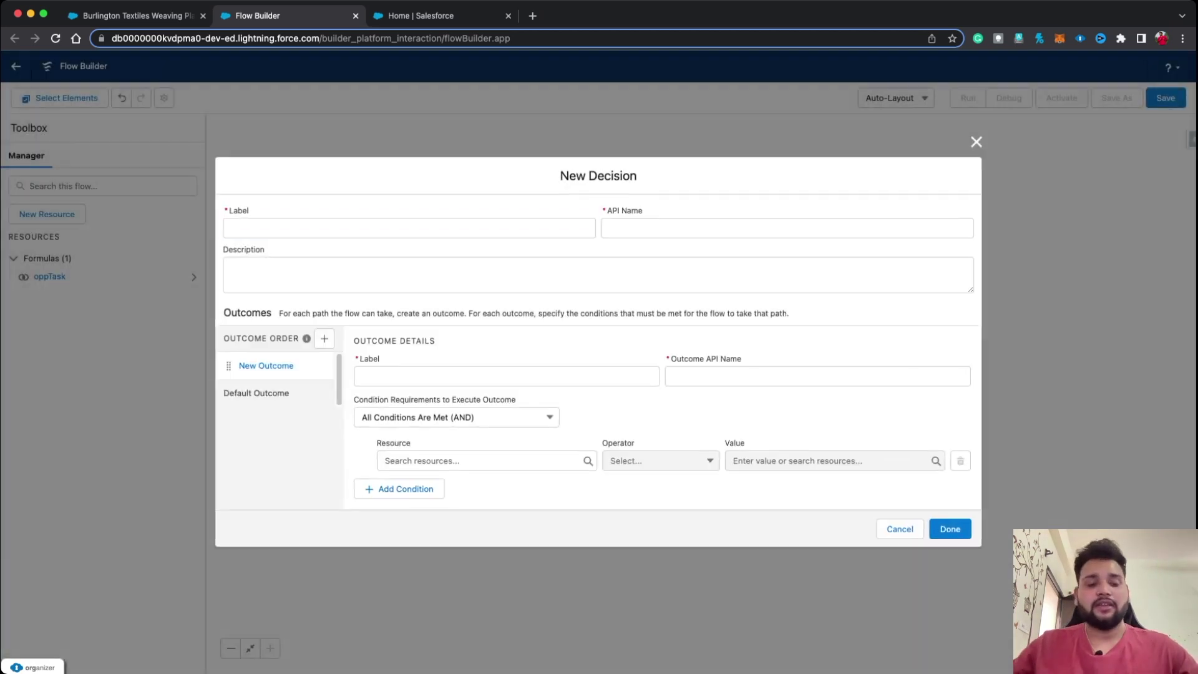
text(Chec)
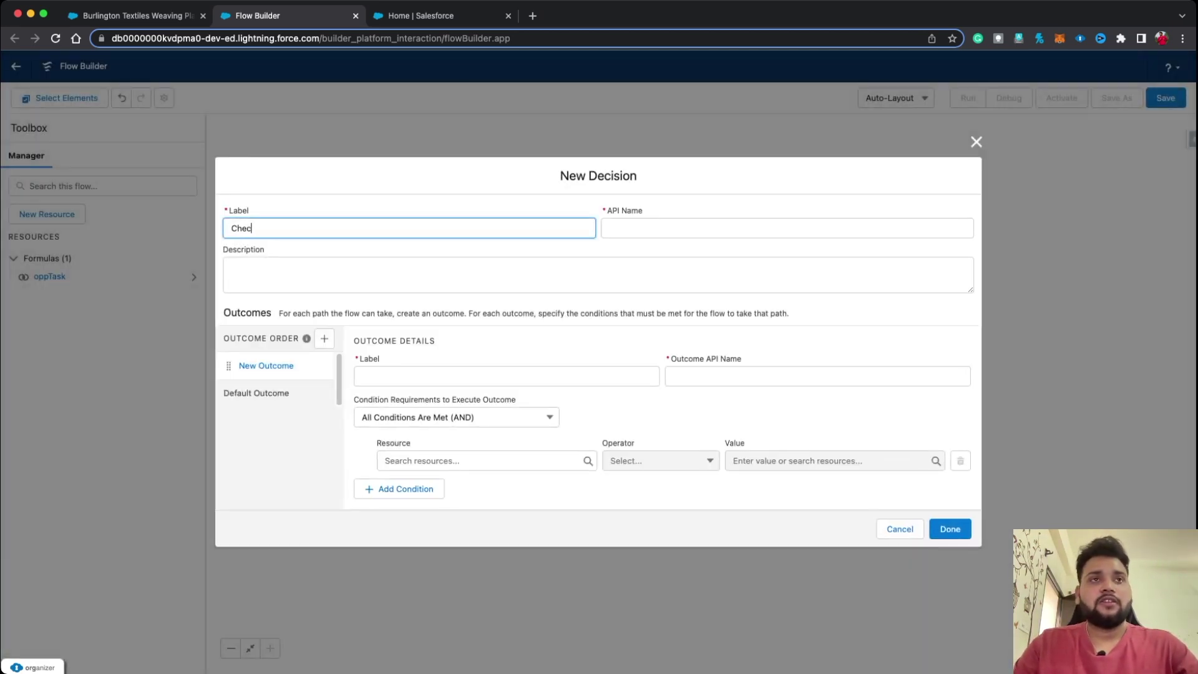
text(k for Opp Task)
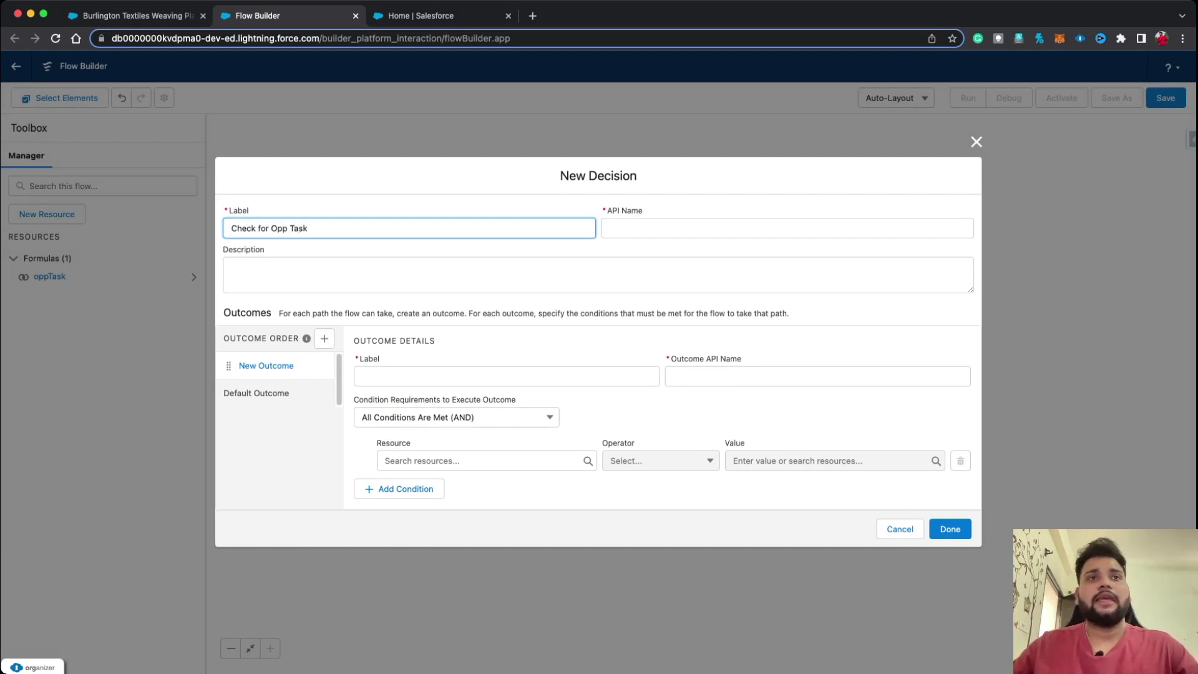
click(634, 229)
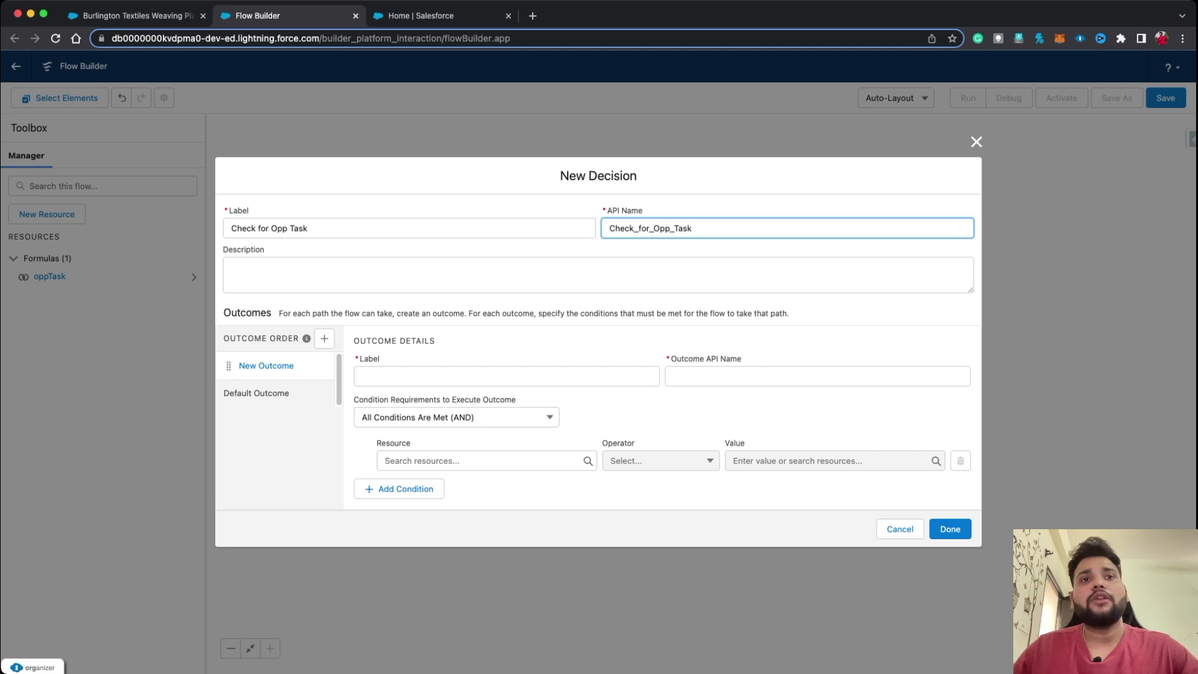
click(363, 376)
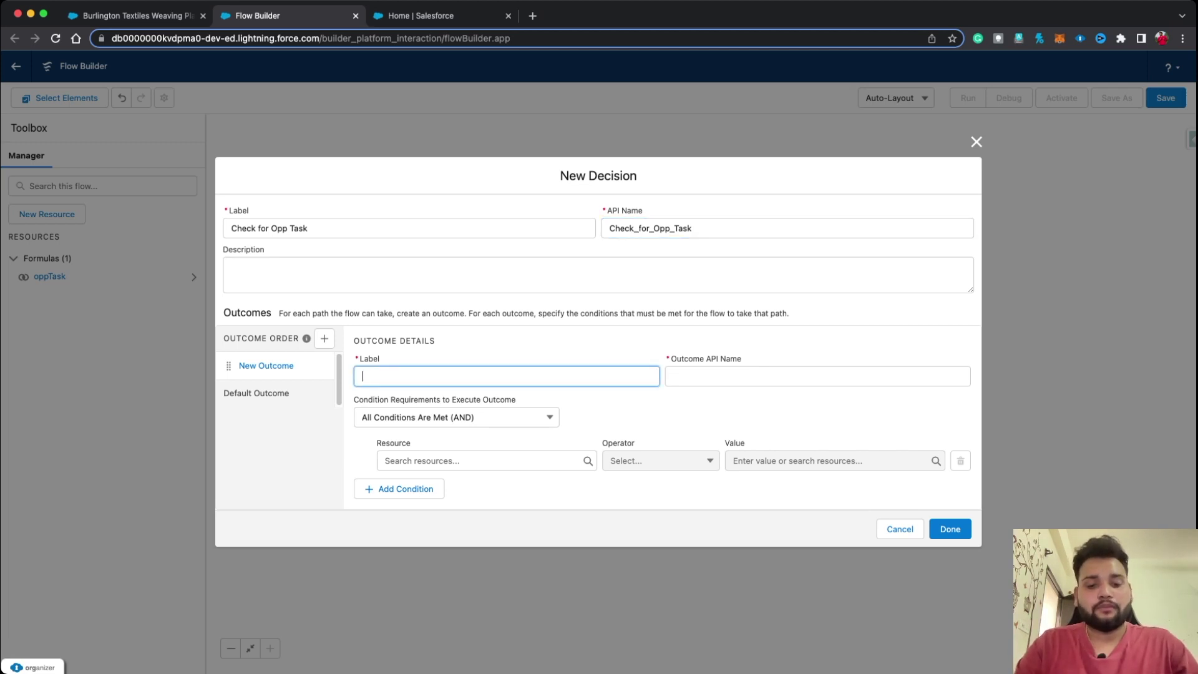
text(True)
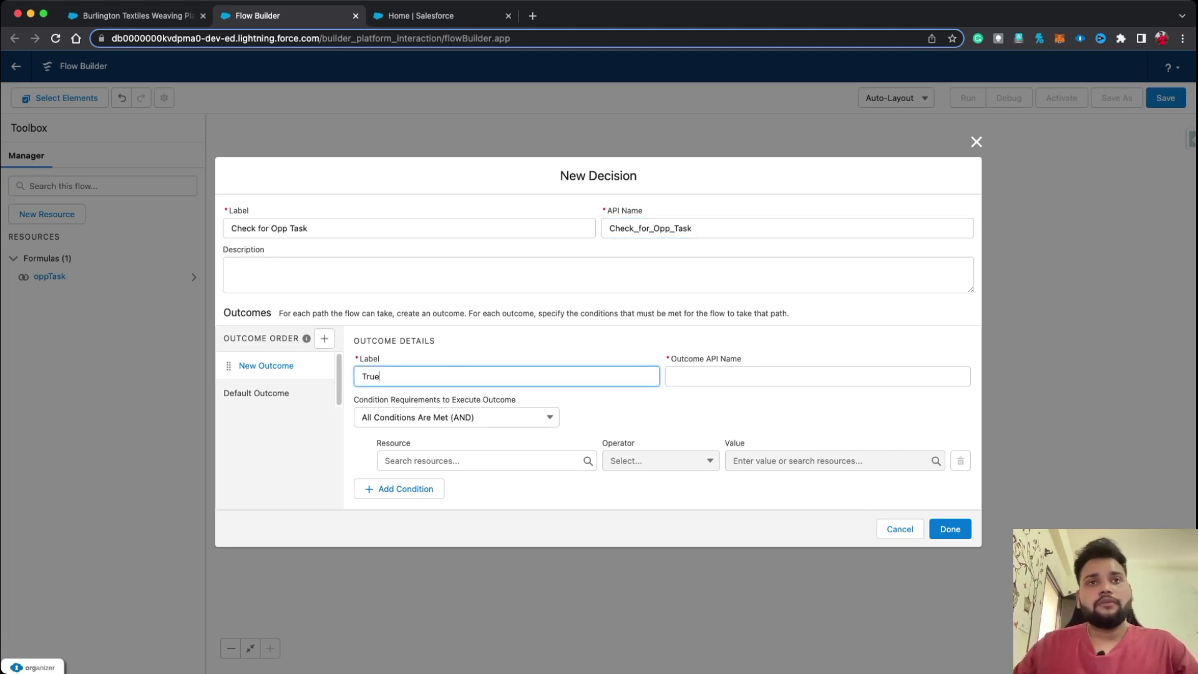
key(BackSpace)
key(BackSpace)
key(BackSpace)
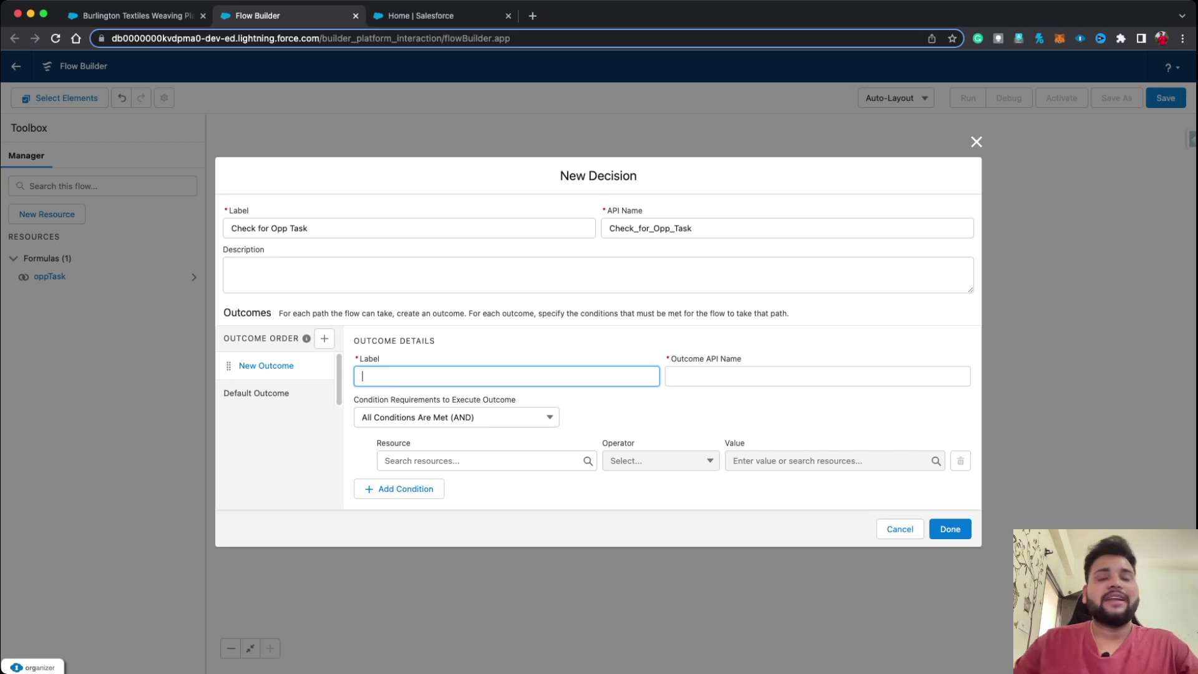
- Label the decision outcome Opp Task and set its condition to the oppTask formula Equals True
text(Opp Task)
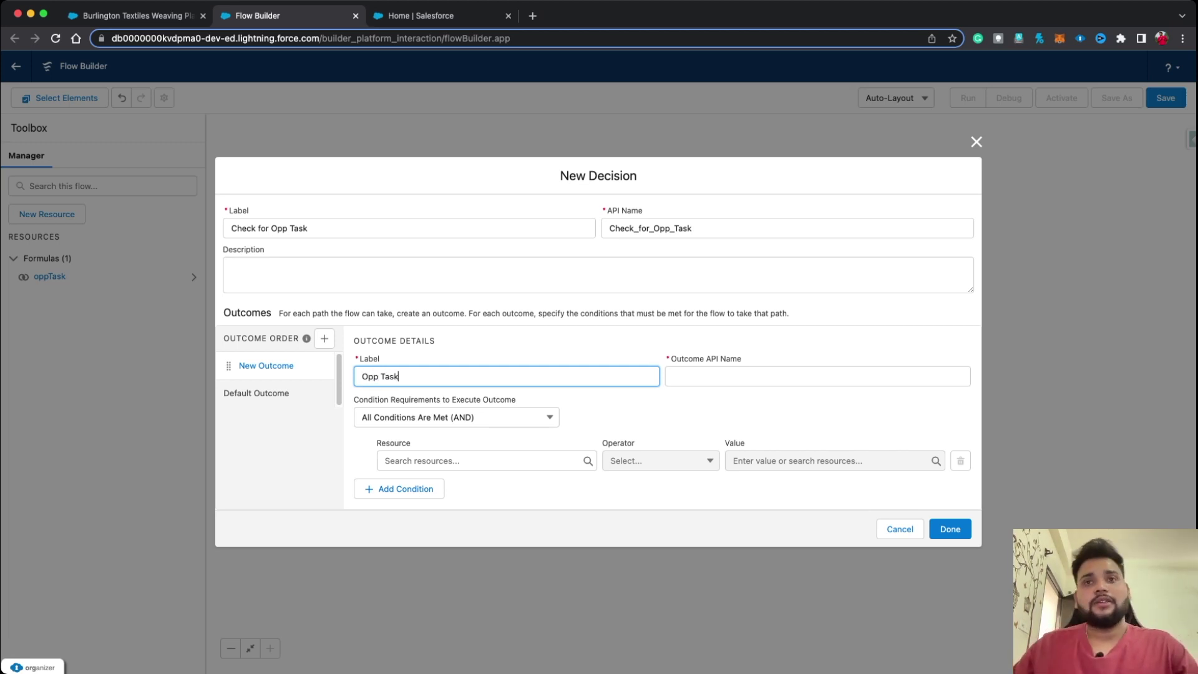
key(Tab)
click(486, 461)
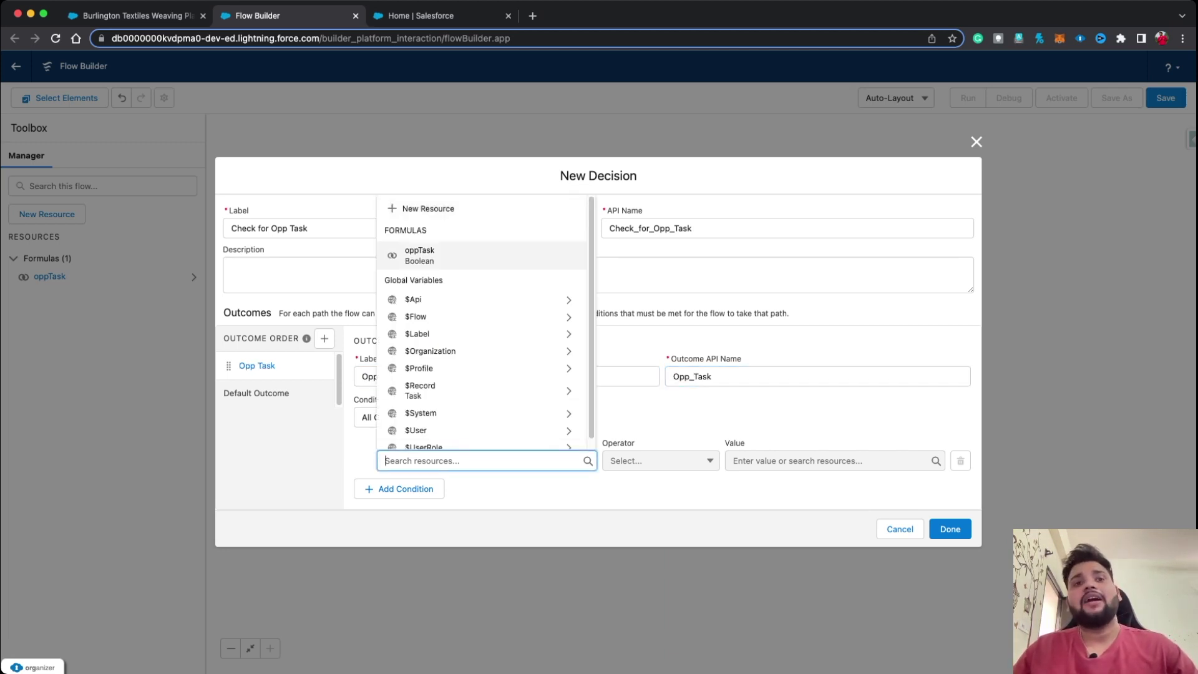
click(419, 255)
click(733, 460)
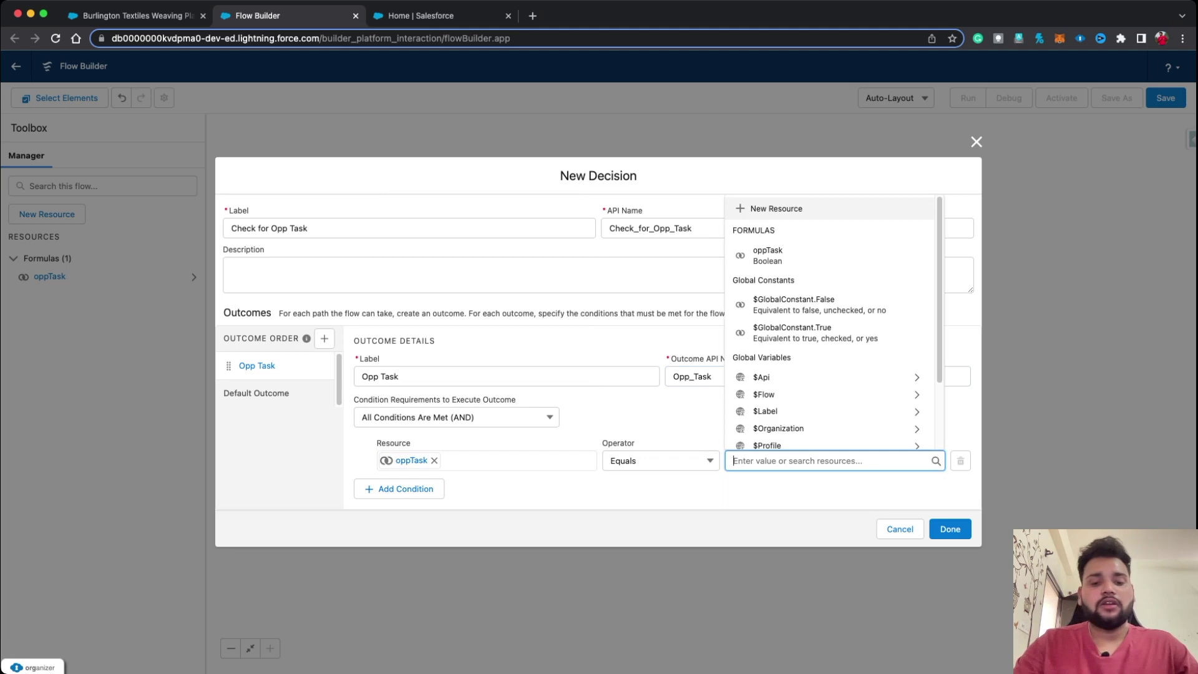
text(True)
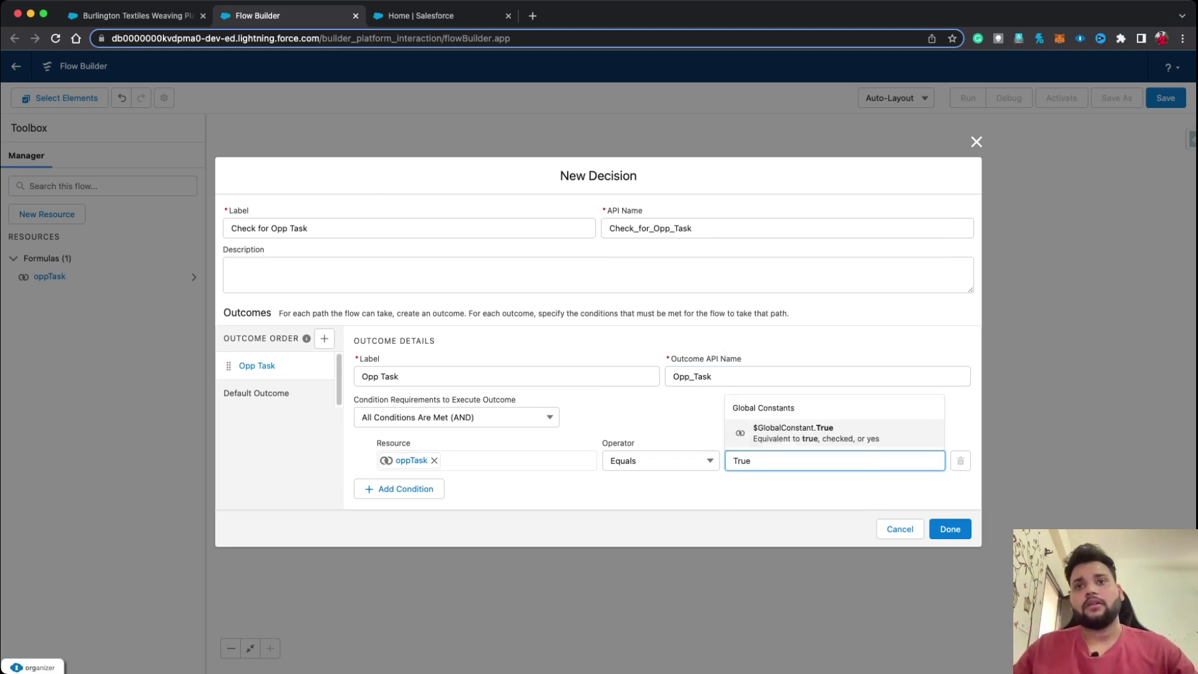
key(Return)
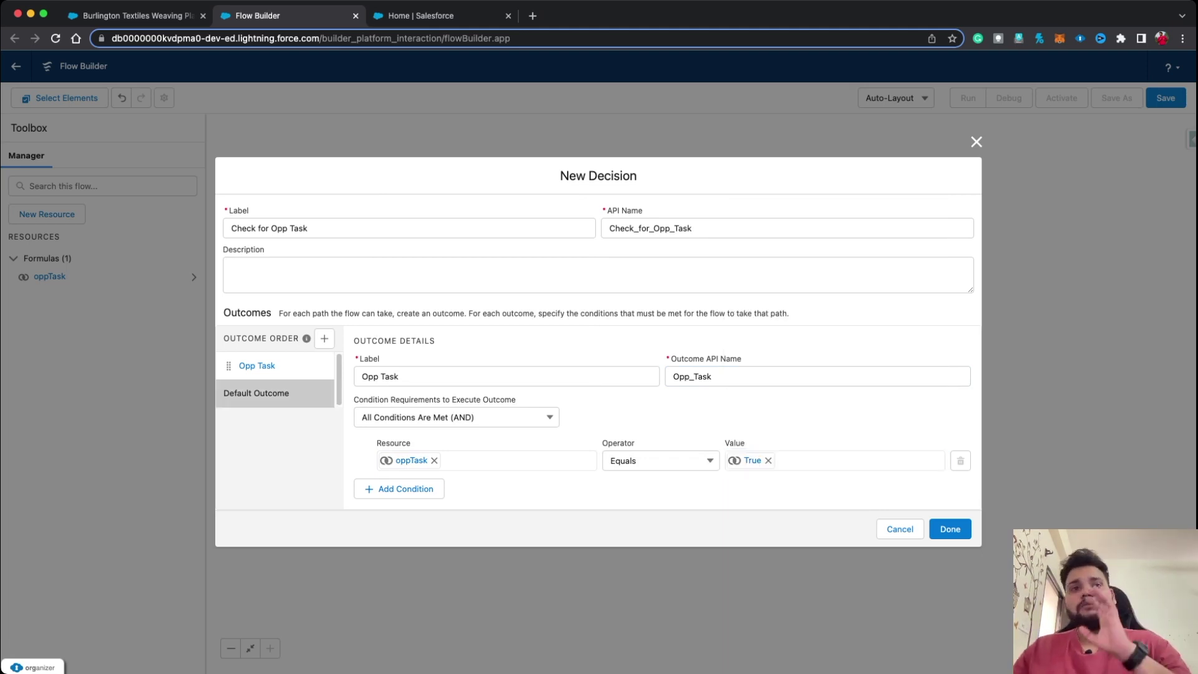
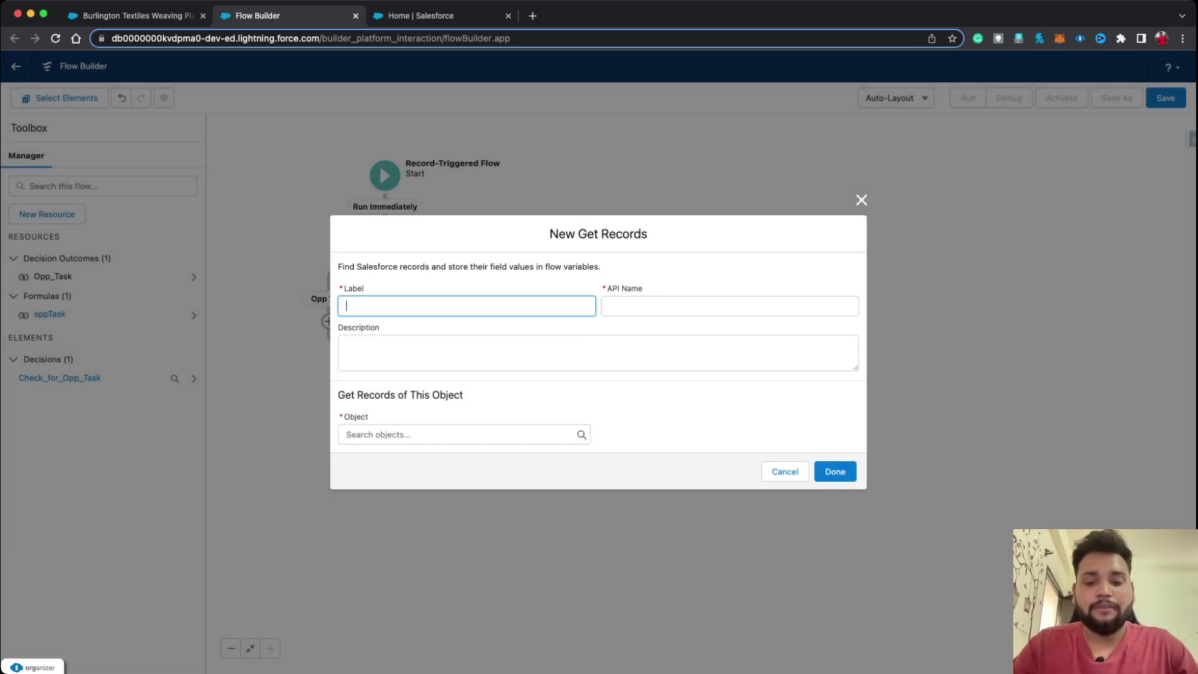
- Label the new Get Records element Opp with API name Opp and choose Opportunity as its object
text(O)
key(BackSpace)
text(Opp)
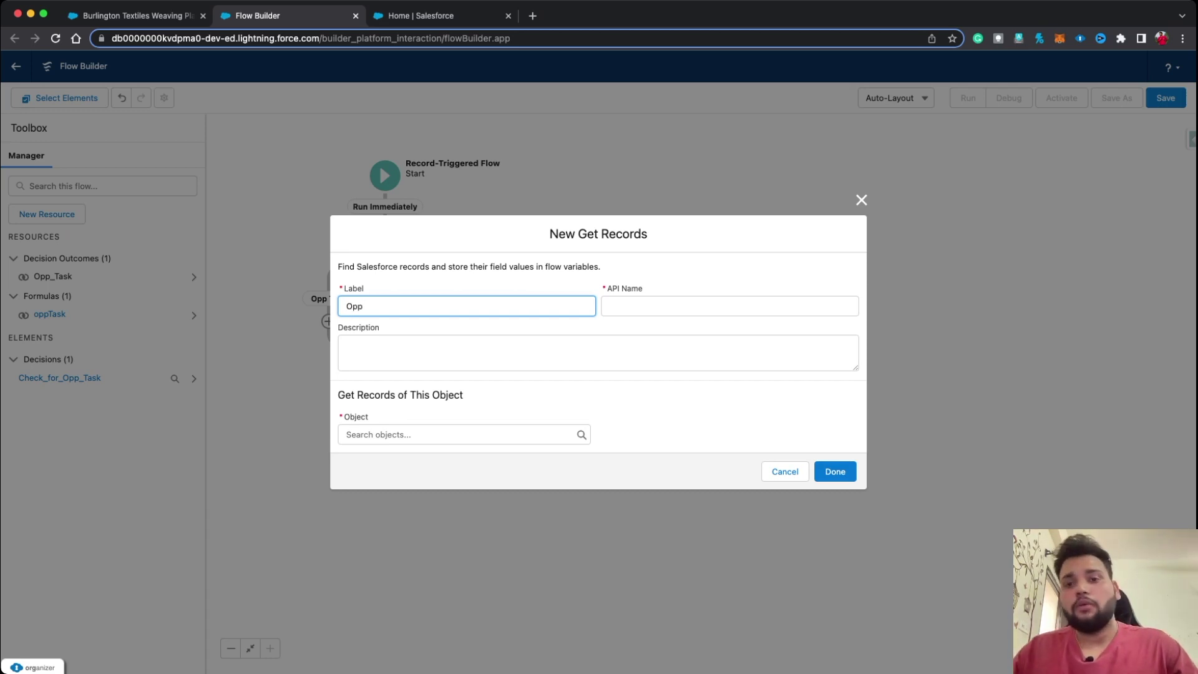
key(Tab)
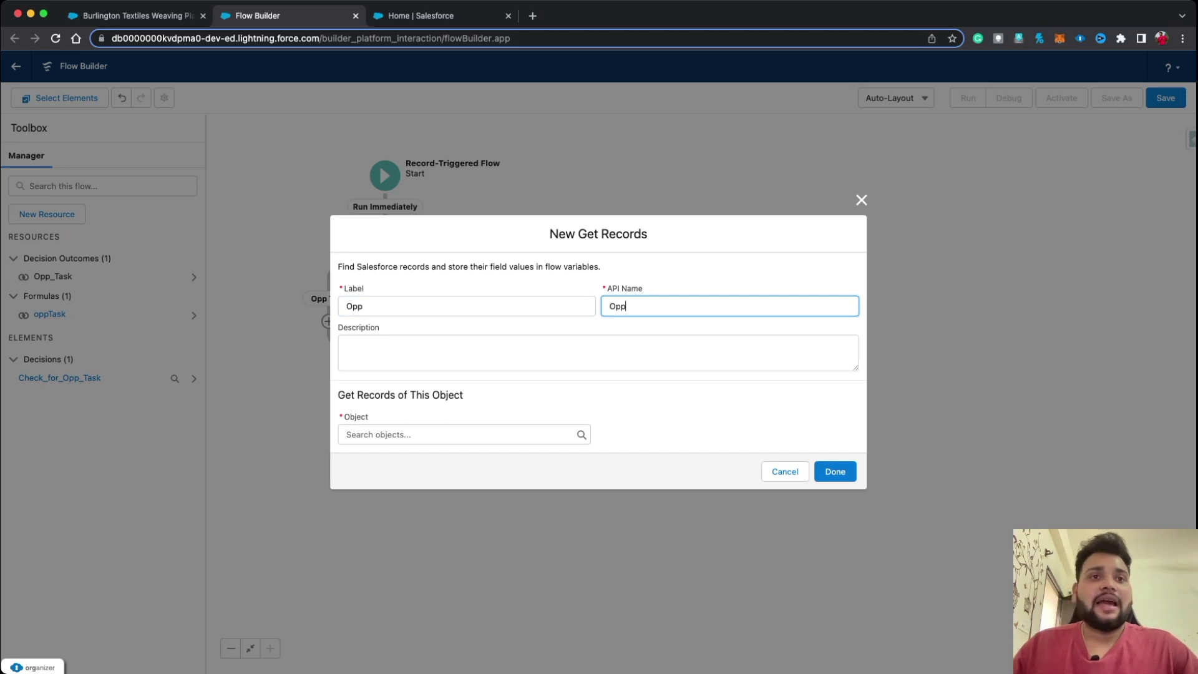
click(378, 434)
text(Opp)
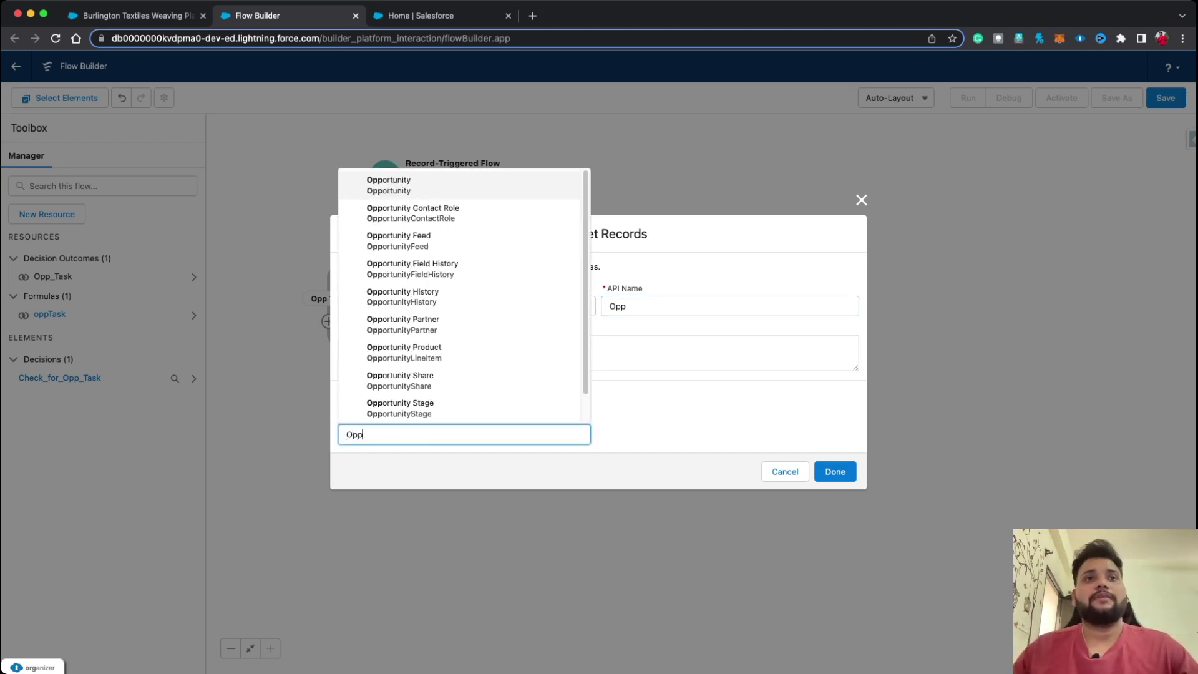
key(Down)
key(Up)
key(Return)
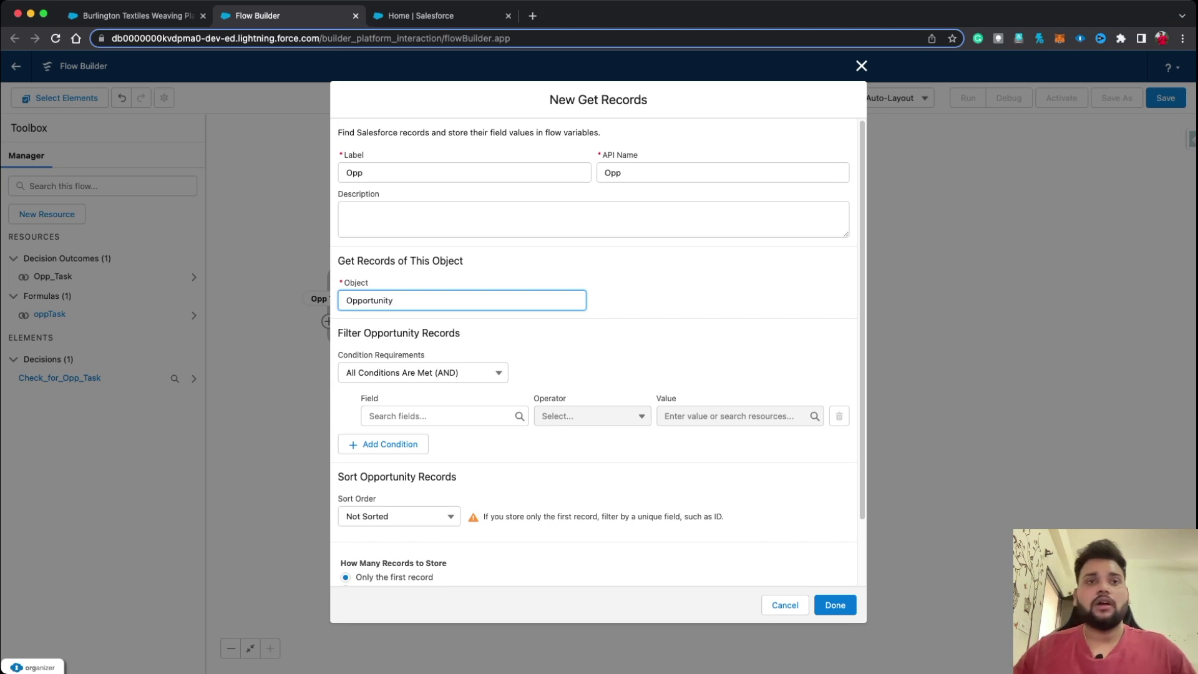
- Filter the opportunity records by Id Equals $Record > Related To ID (WhatId) and finish the Get Records element
click(443, 416)
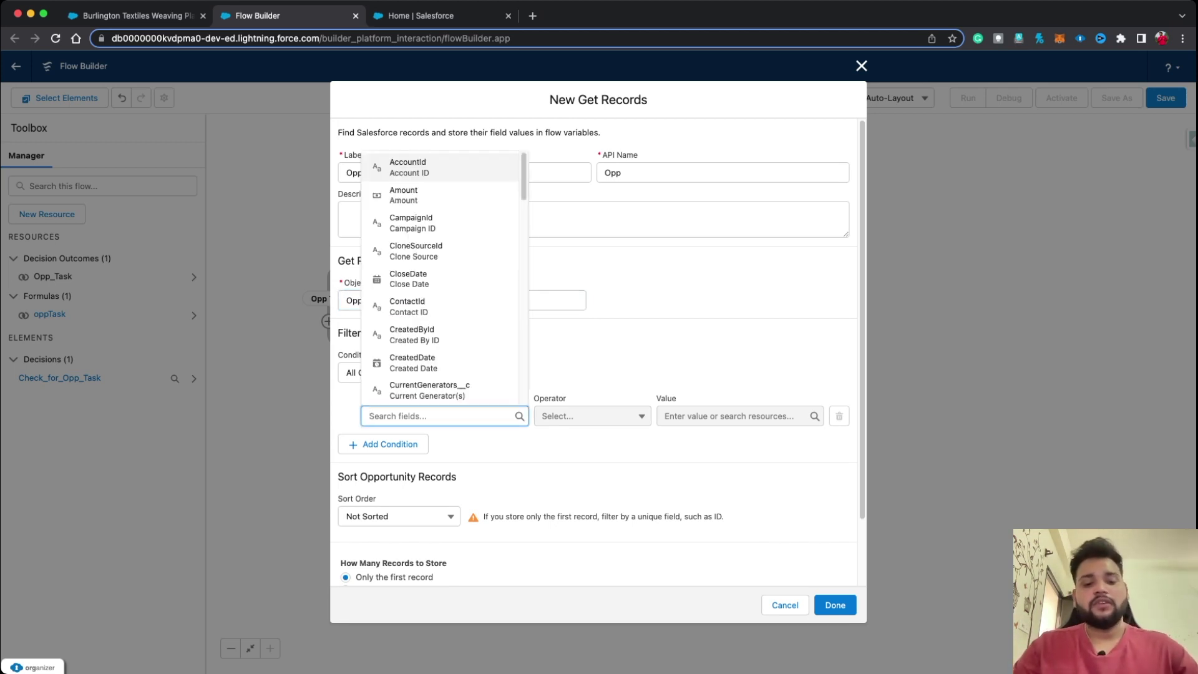
text(Id)
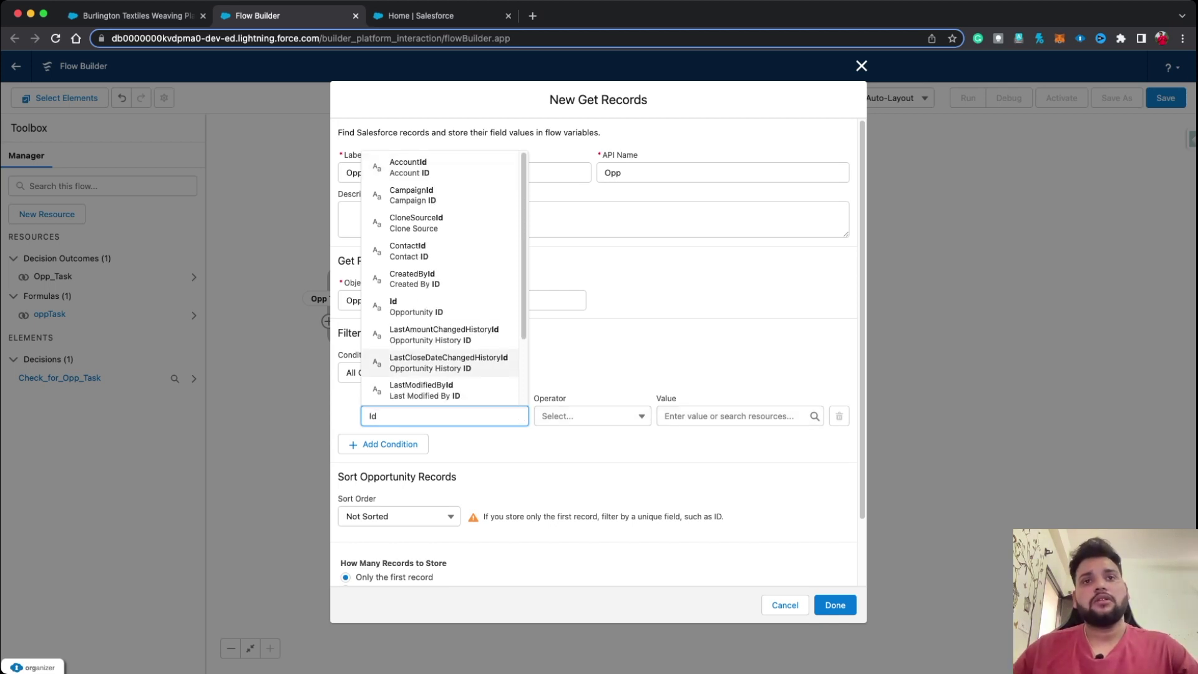
click(436, 305)
click(739, 416)
text(reco)
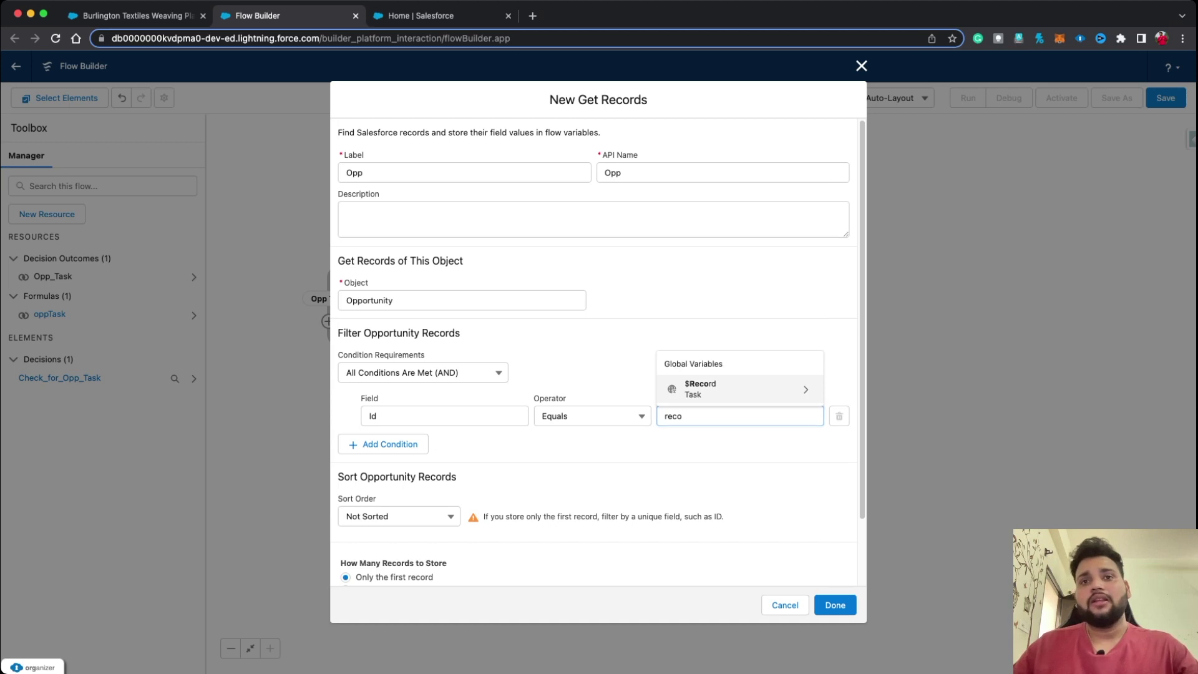
key(Return)
text(what)
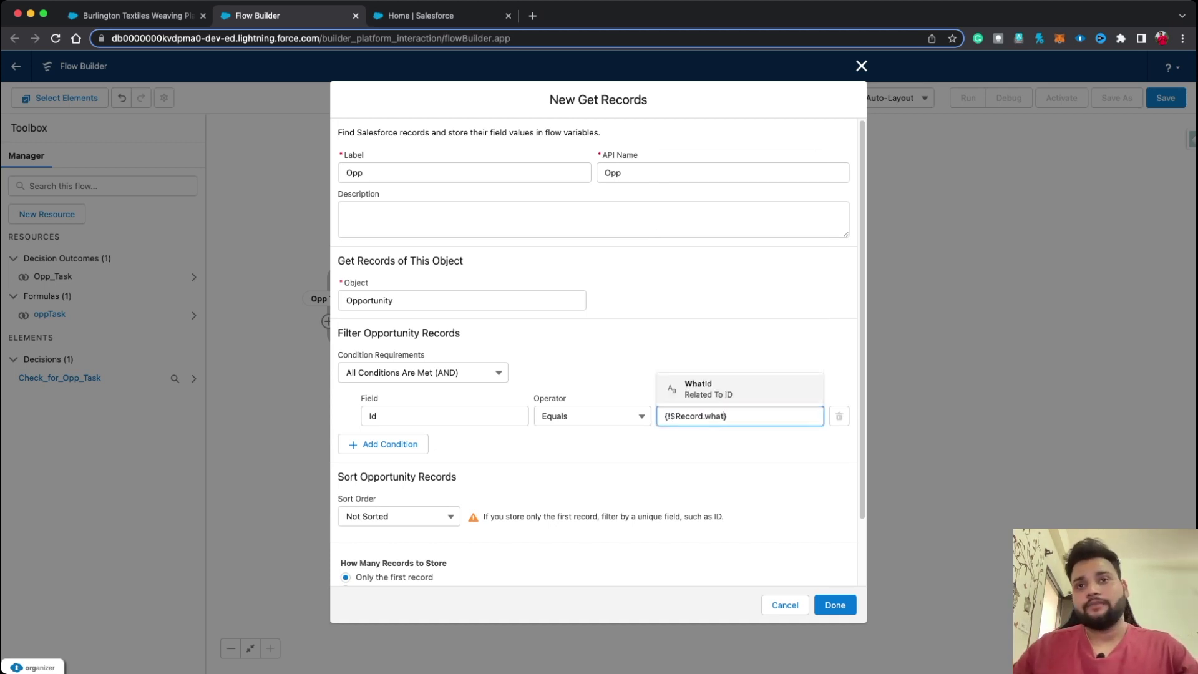
key(Return)
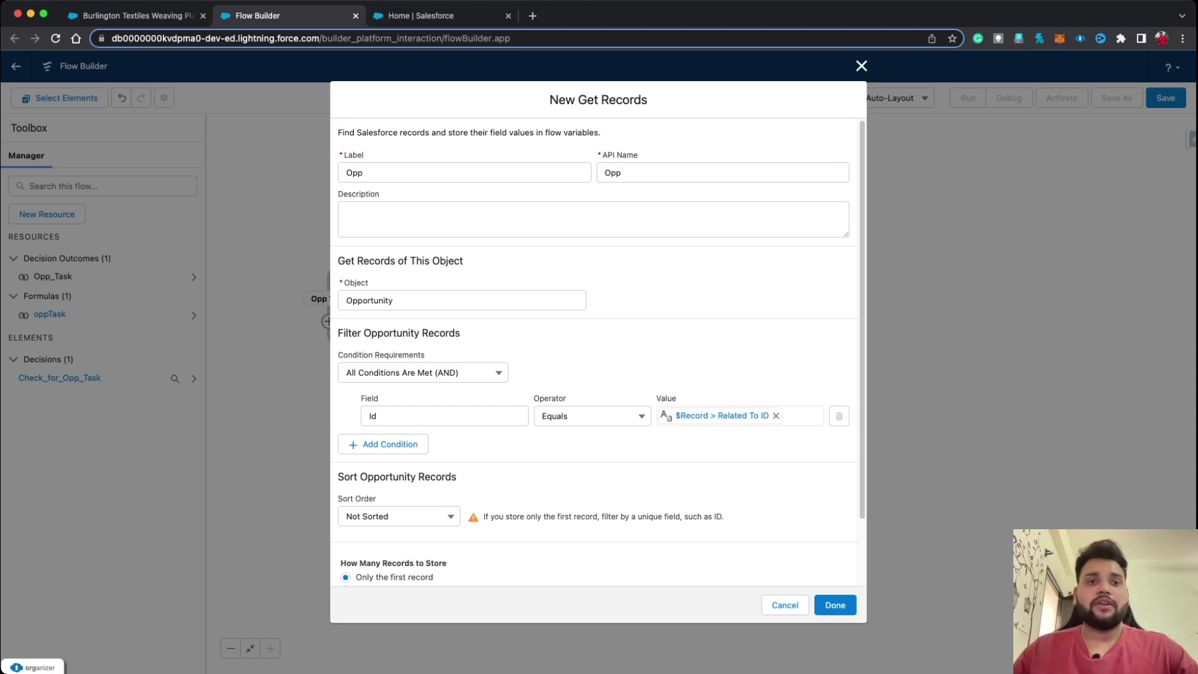
scroll(598, 352, down, 2)
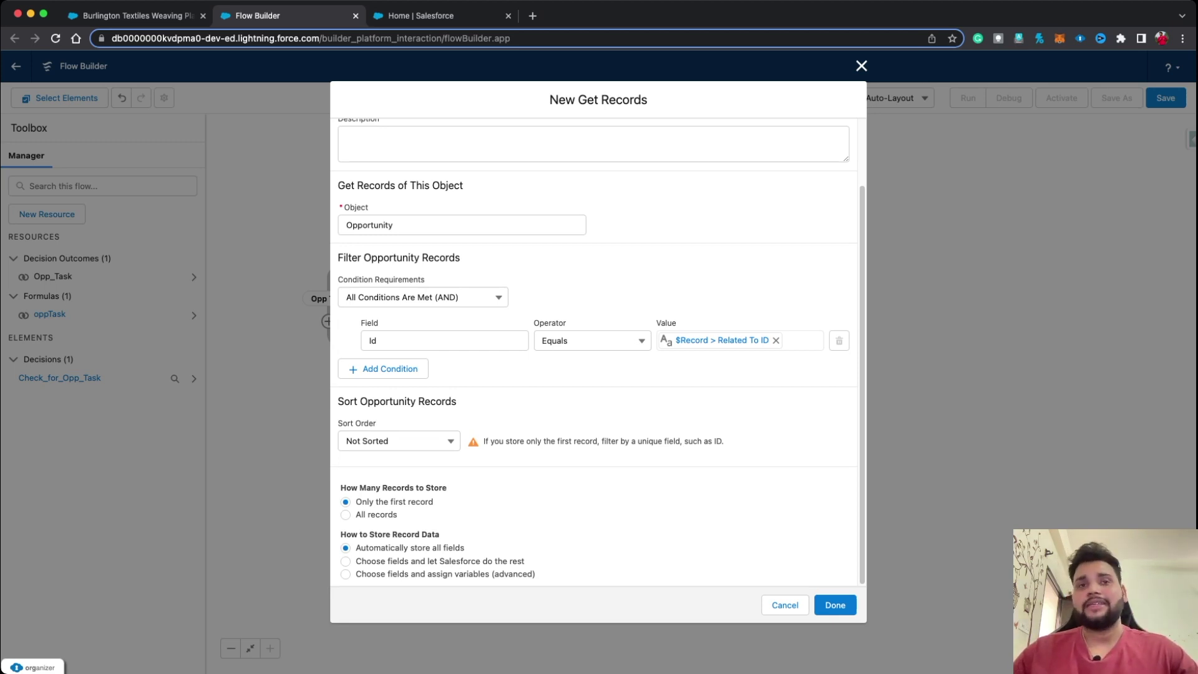
click(835, 605)
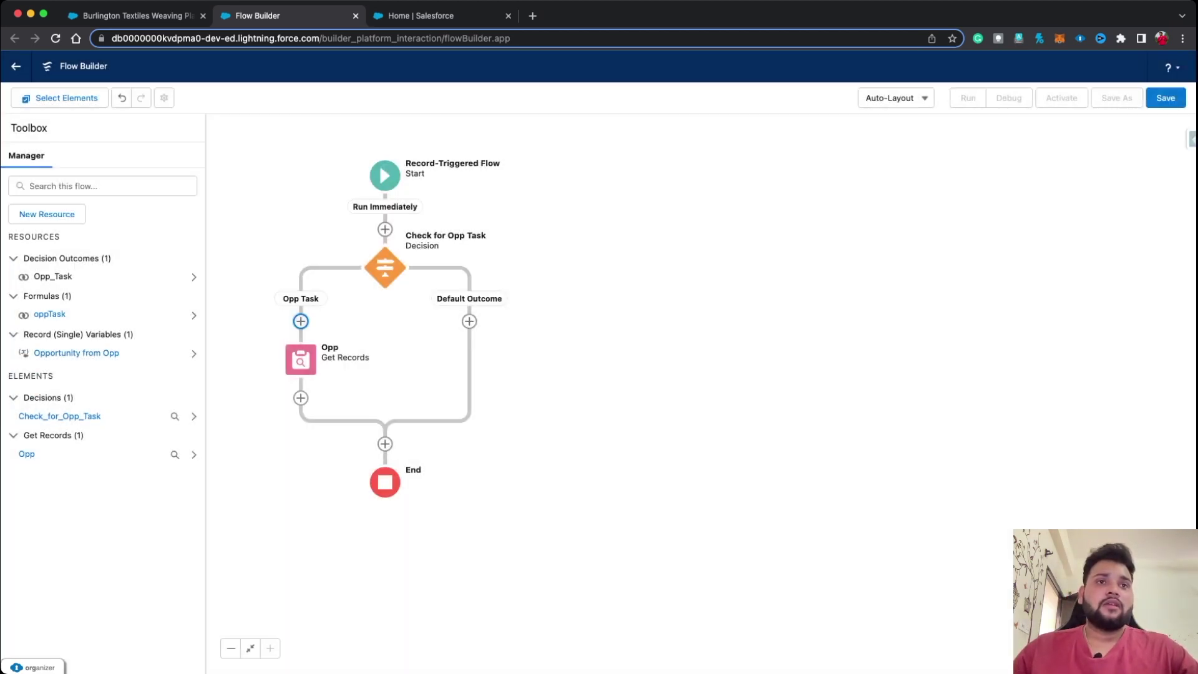
- Add an Assignment element after the Opp Get Records, labelled Populate Task Fields with API name Populate_Task_Fields
click(300, 398)
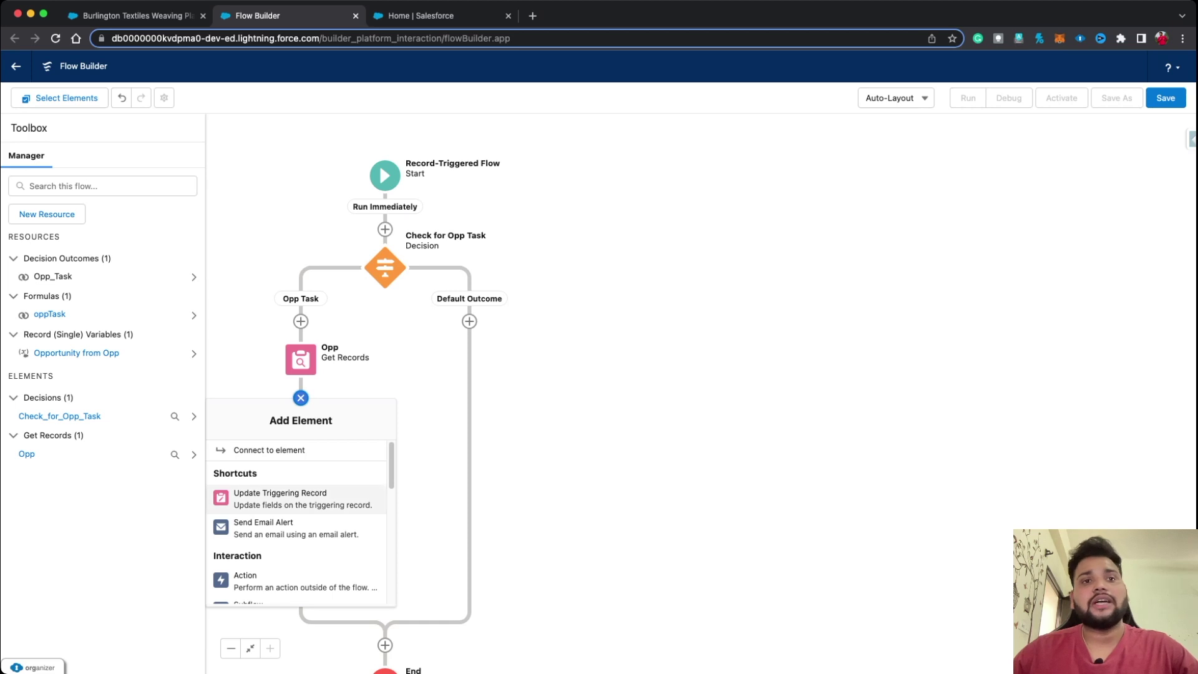
scroll(300, 540, down, 3)
click(299, 540)
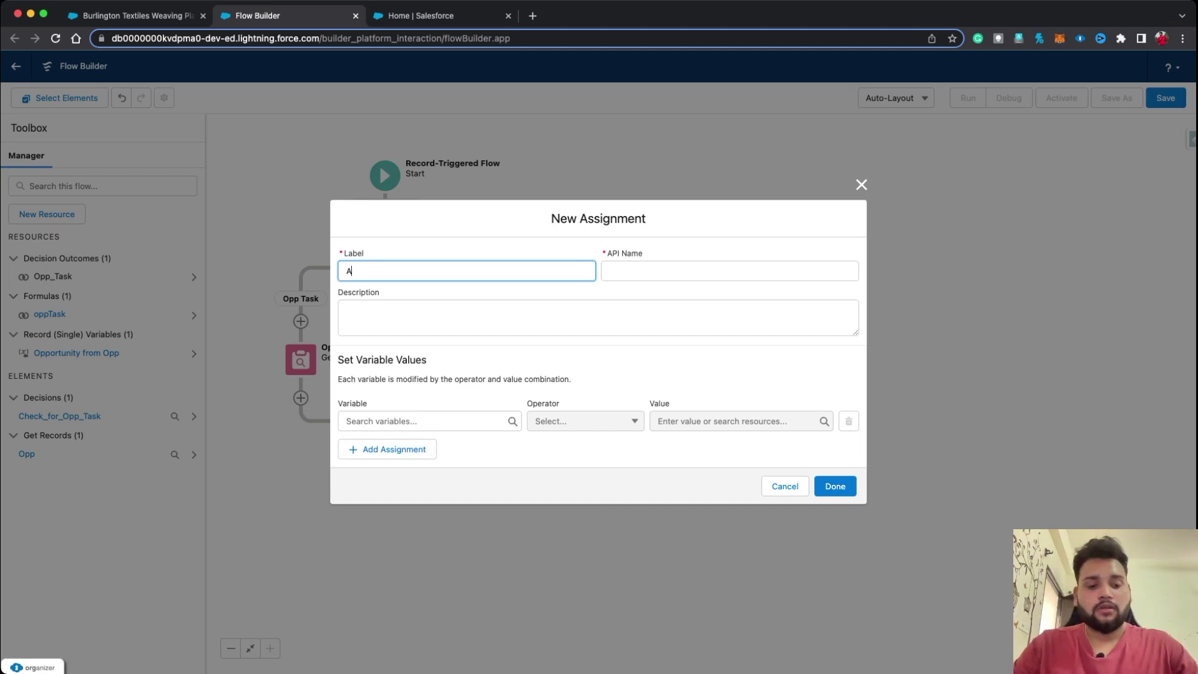
text(U)
text(Populate )
text(tA)
key(BackSpace)
key(BackSpace)
key(BackSpace)
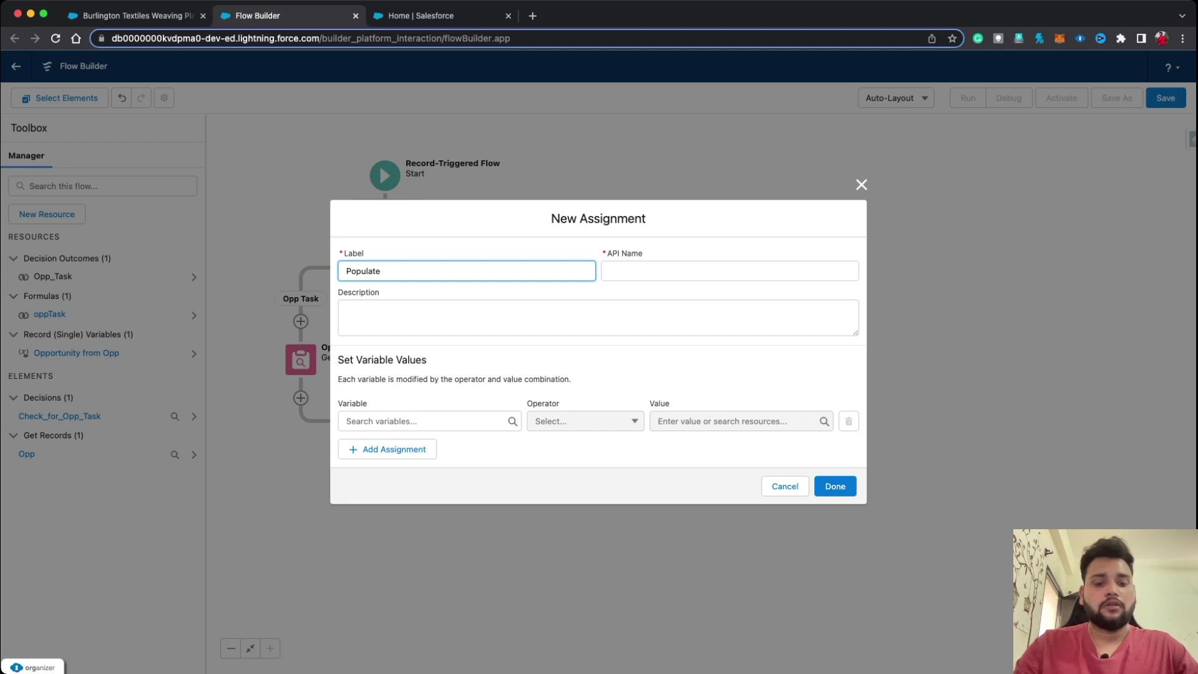
text(Task F)
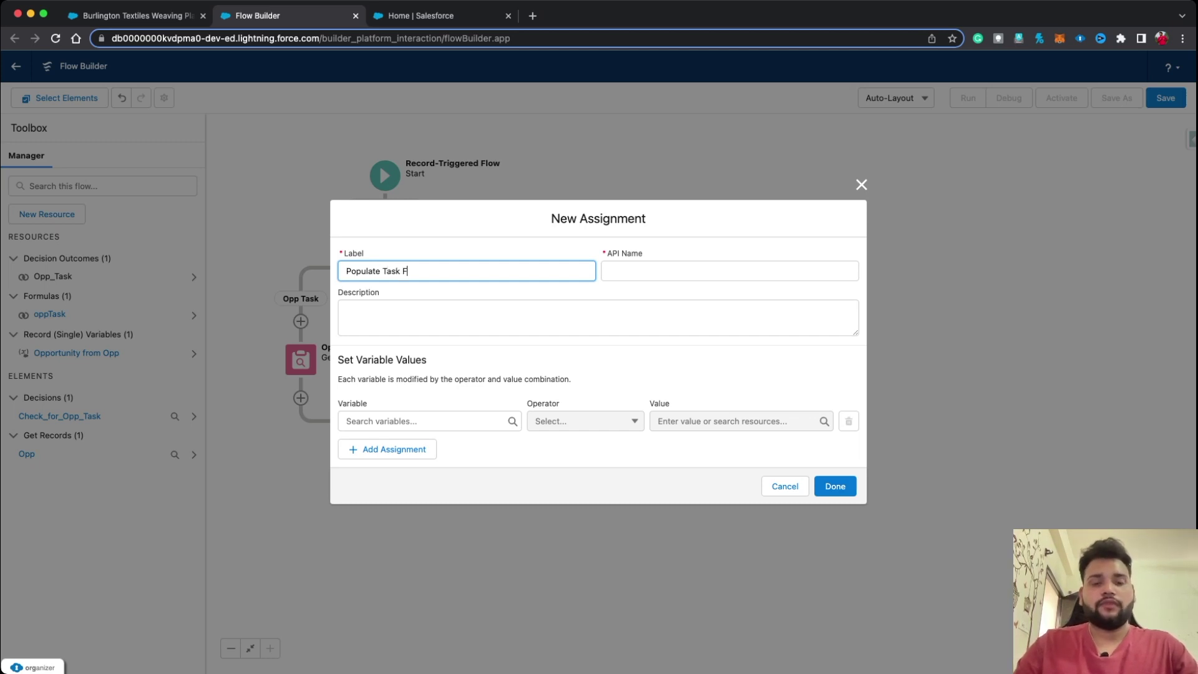
text(ields)
click(622, 271)
- Choose the triggering task's Opportunity Amount field as the first variable in the assignment
click(428, 421)
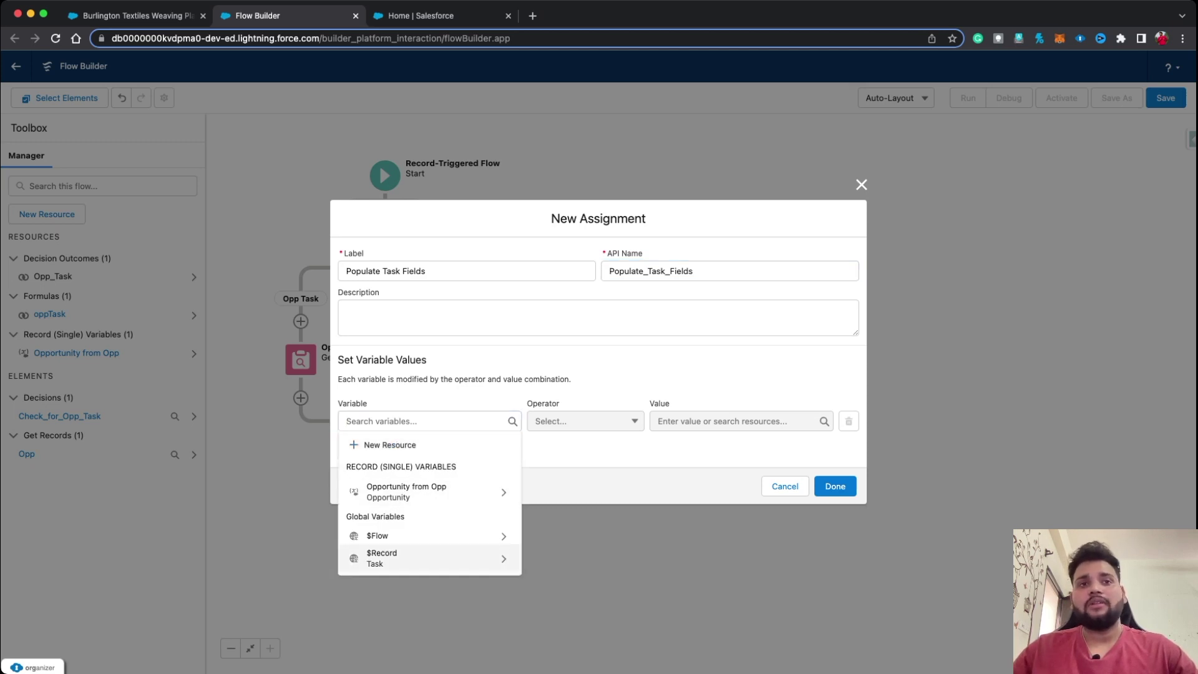
click(430, 558)
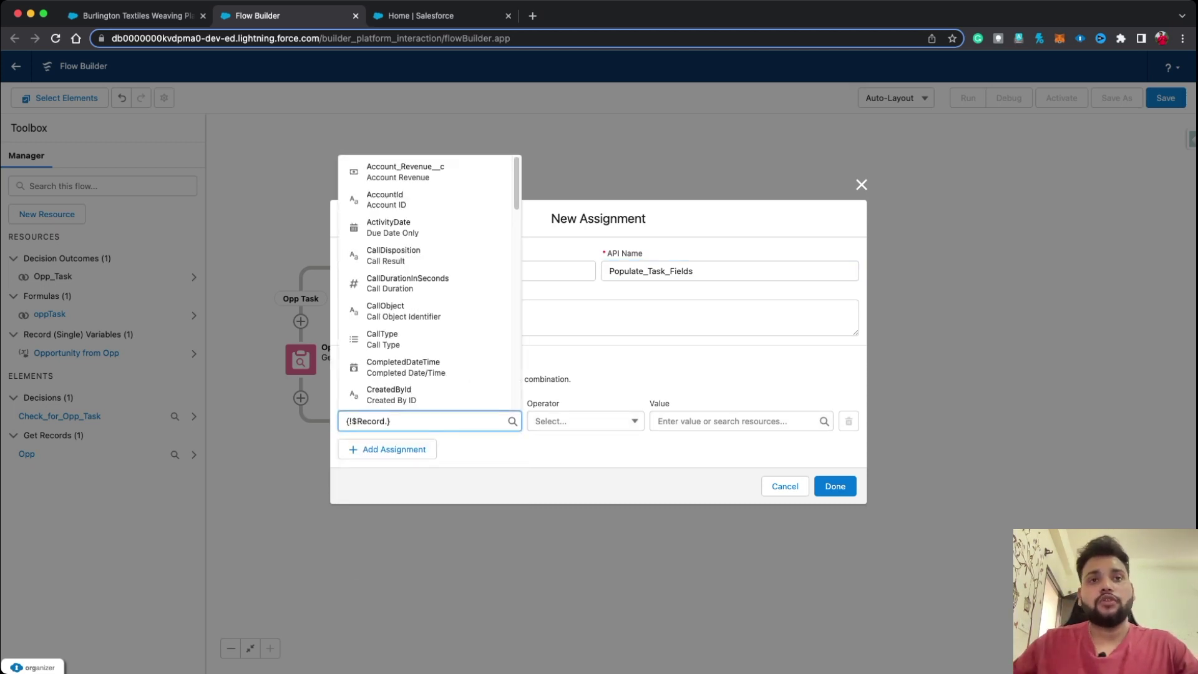
text(opp)
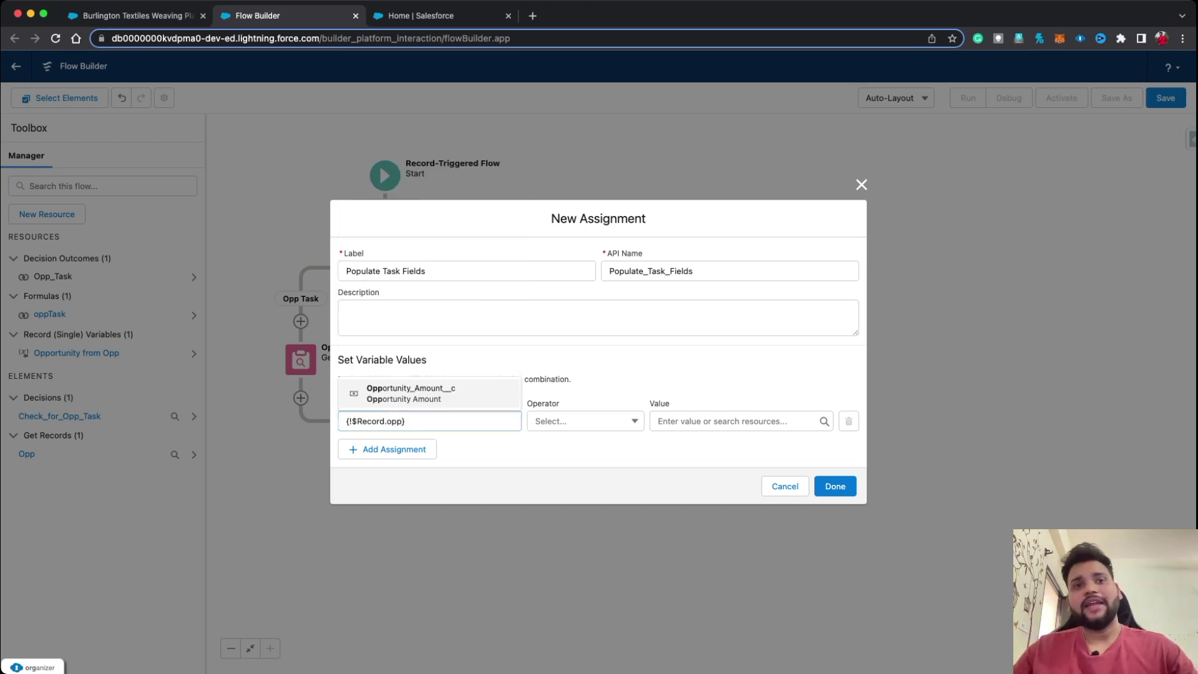
key(Return)
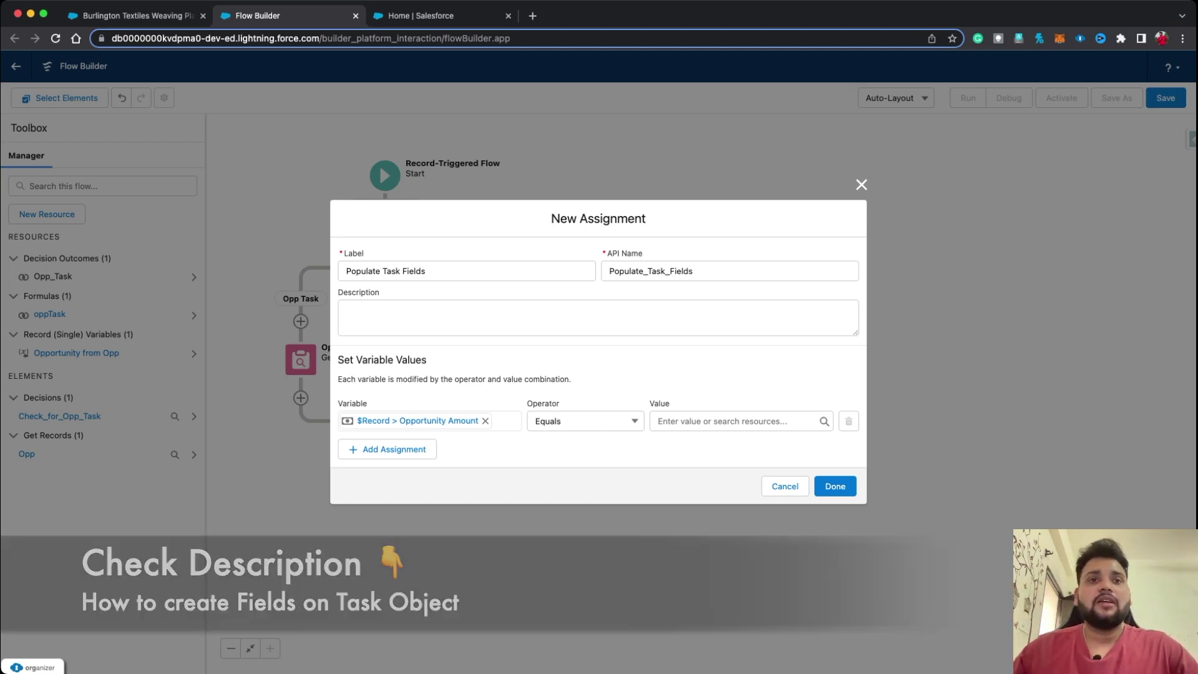
- Add a second assignment row with the triggering task's Account Revenue field as its variable
click(387, 449)
click(421, 441)
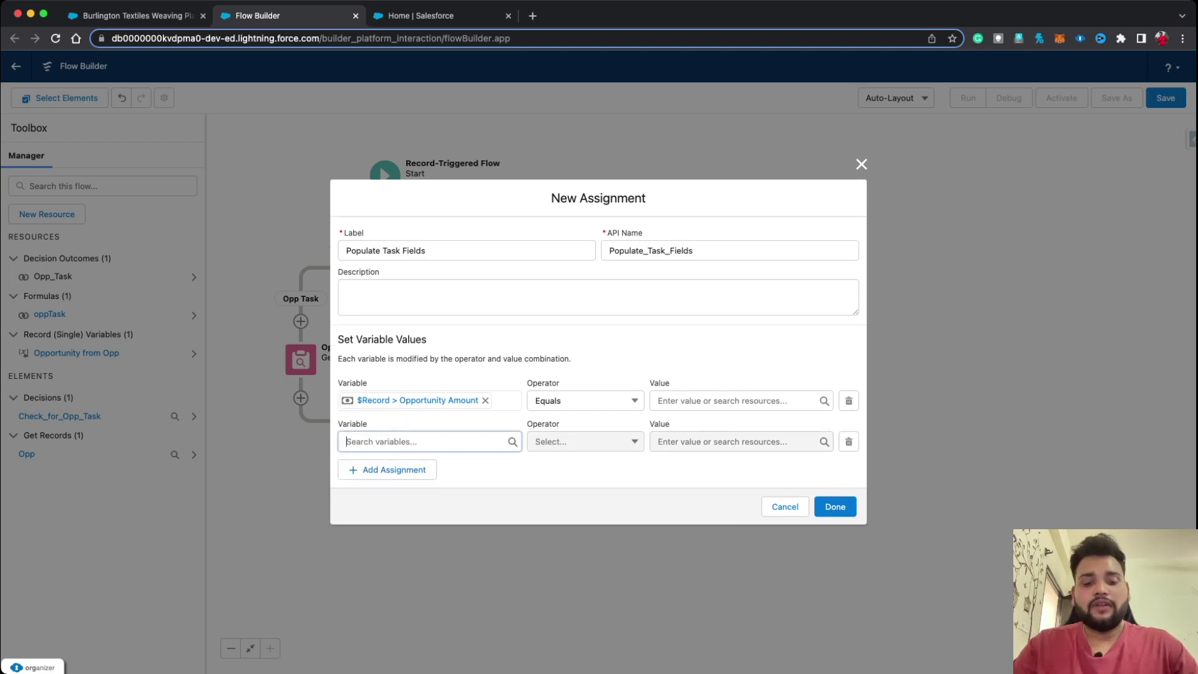
text(record)
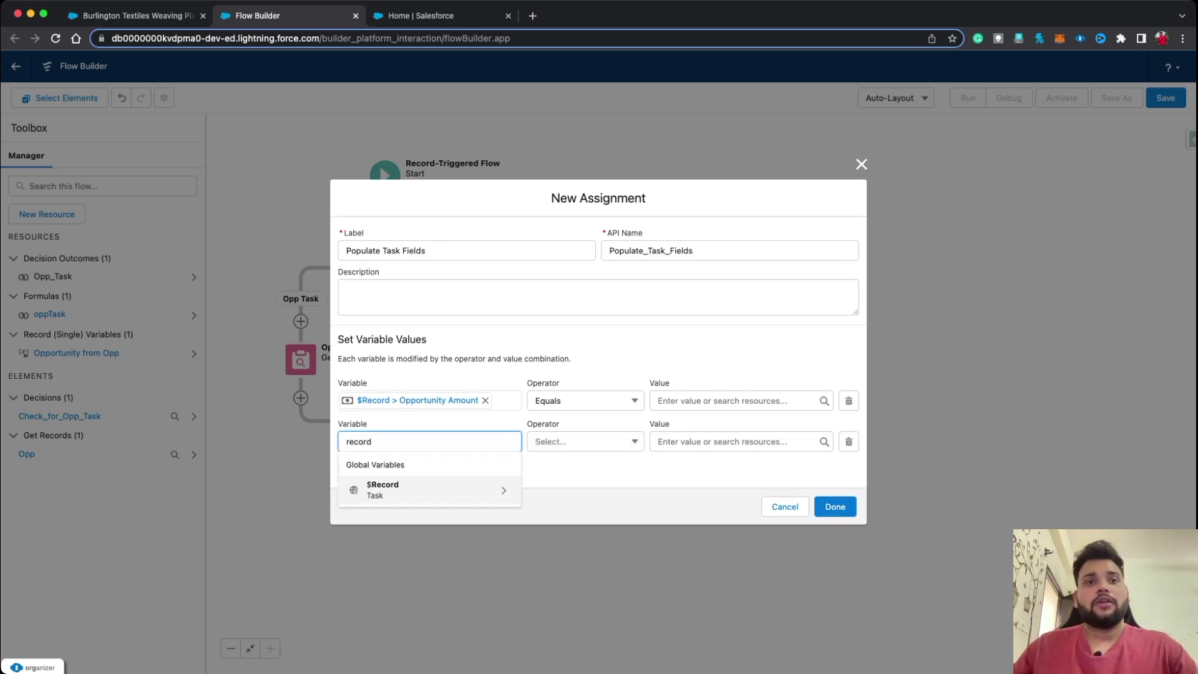
key(Return)
text(amou)
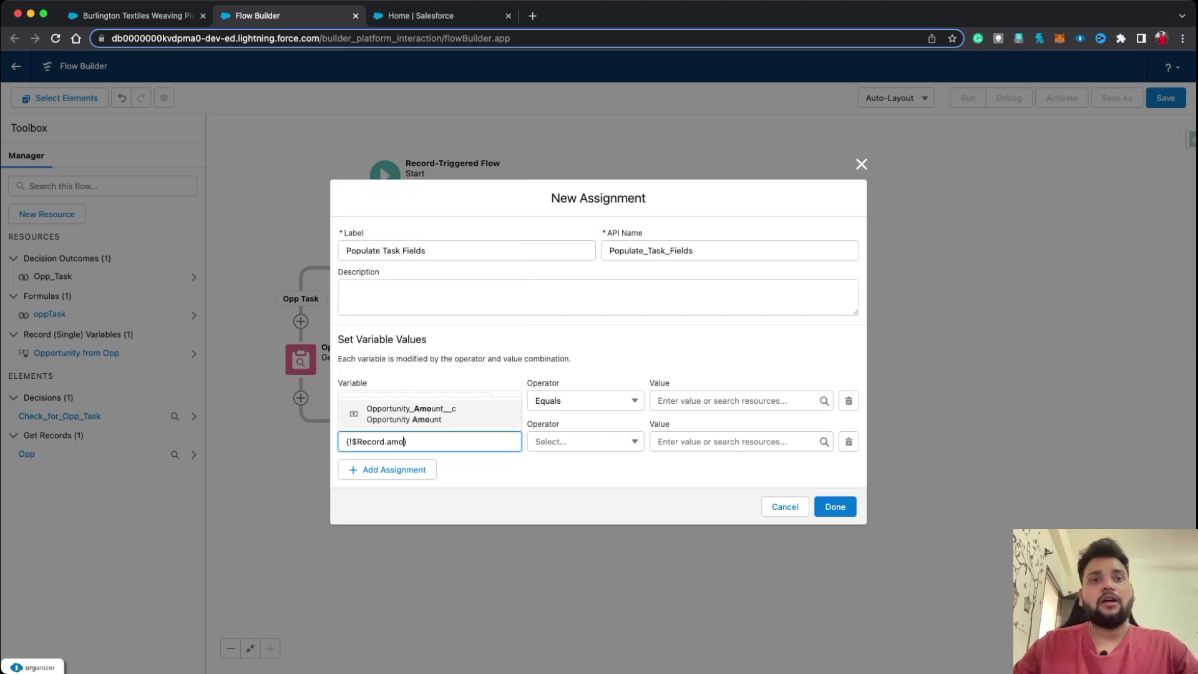
key(BackSpace)
key(BackSpace)
key(BackSpace)
key(BackSpace)
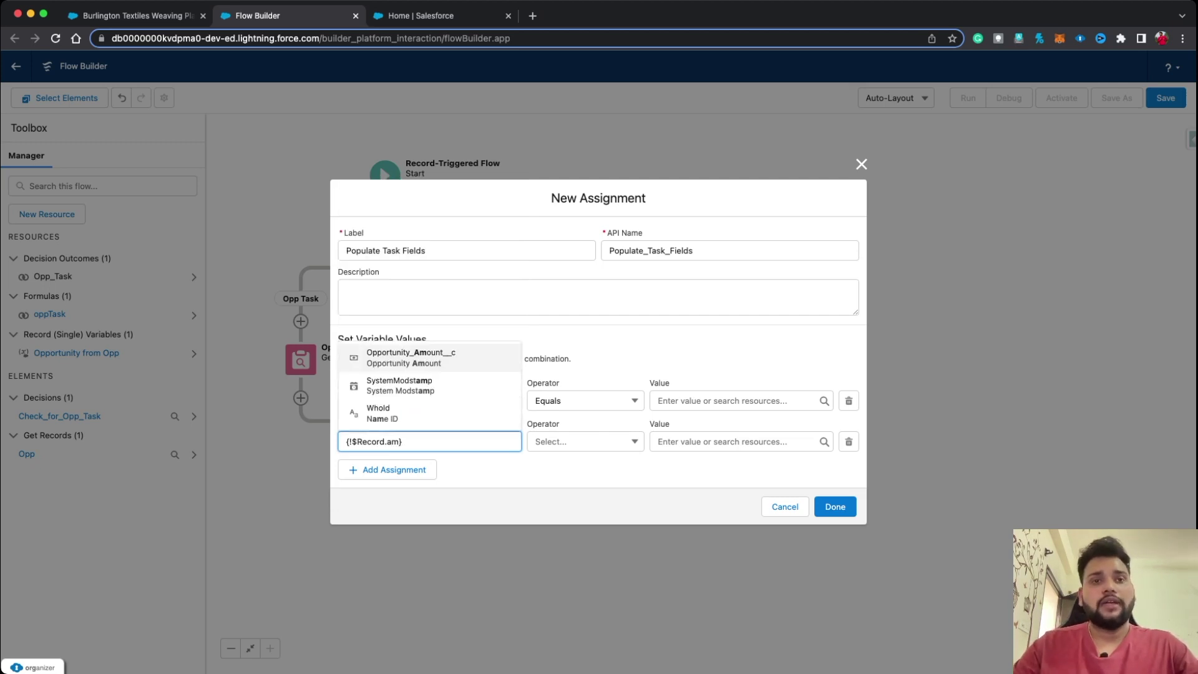
text(acc)
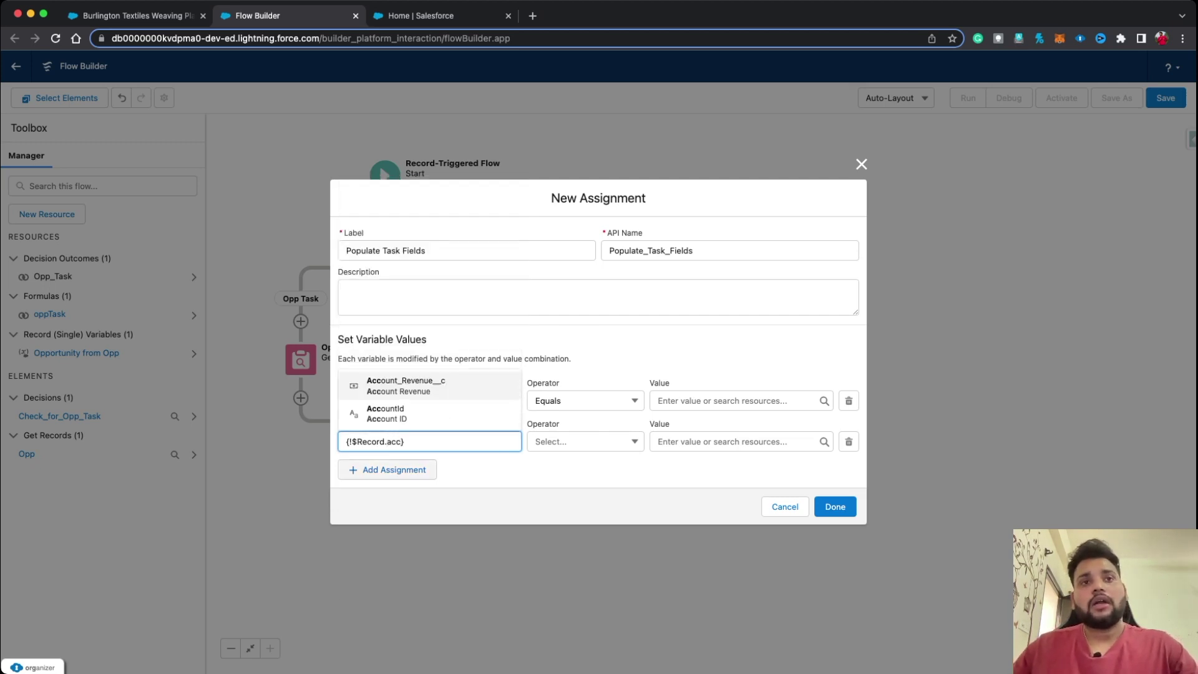
key(Return)
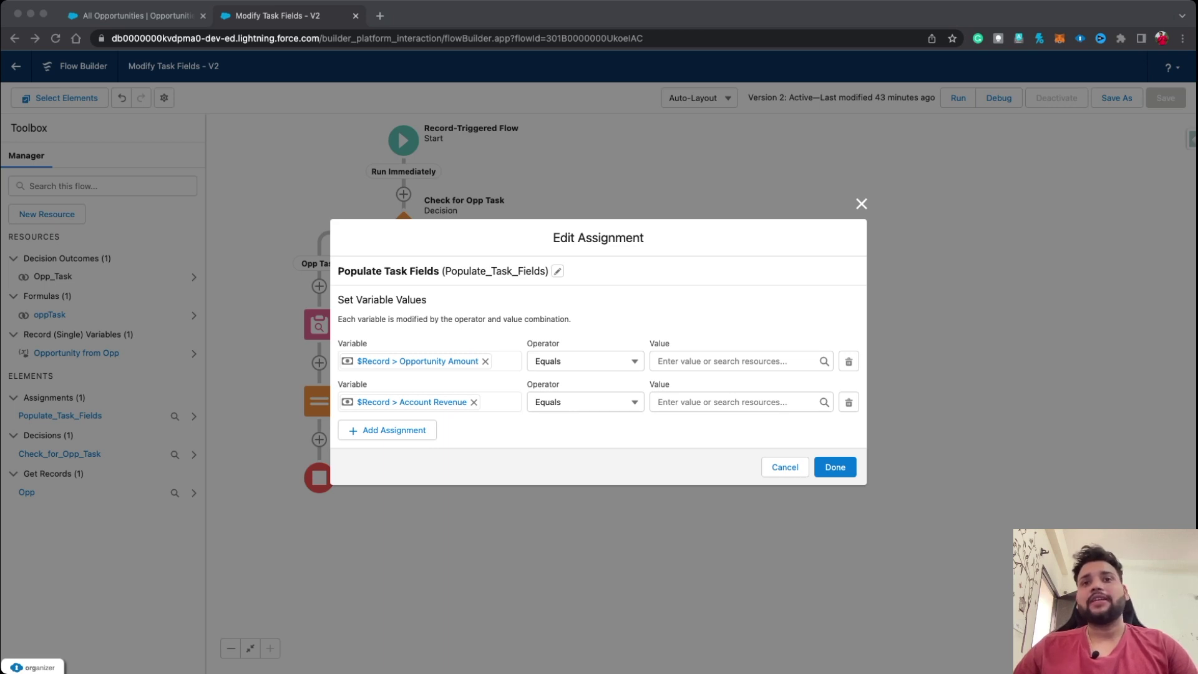
- Set the Opportunity Amount variable's value to the Amount field of Opportunity from Opp
click(658, 402)
click(658, 360)
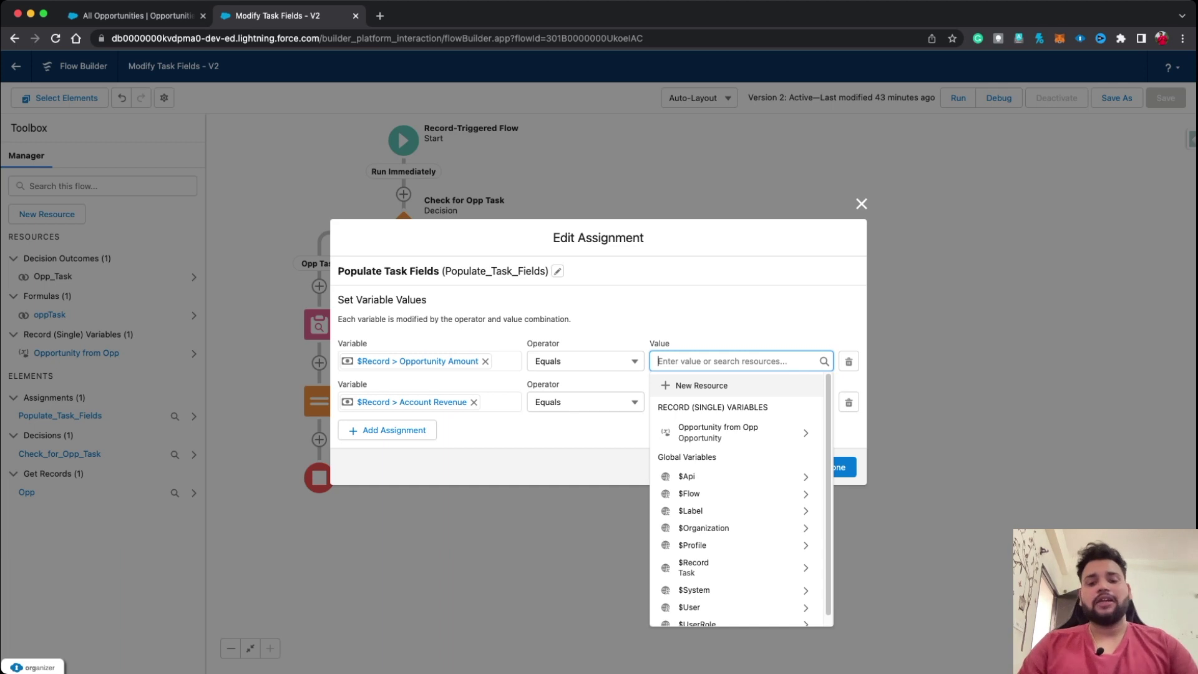
text(opp)
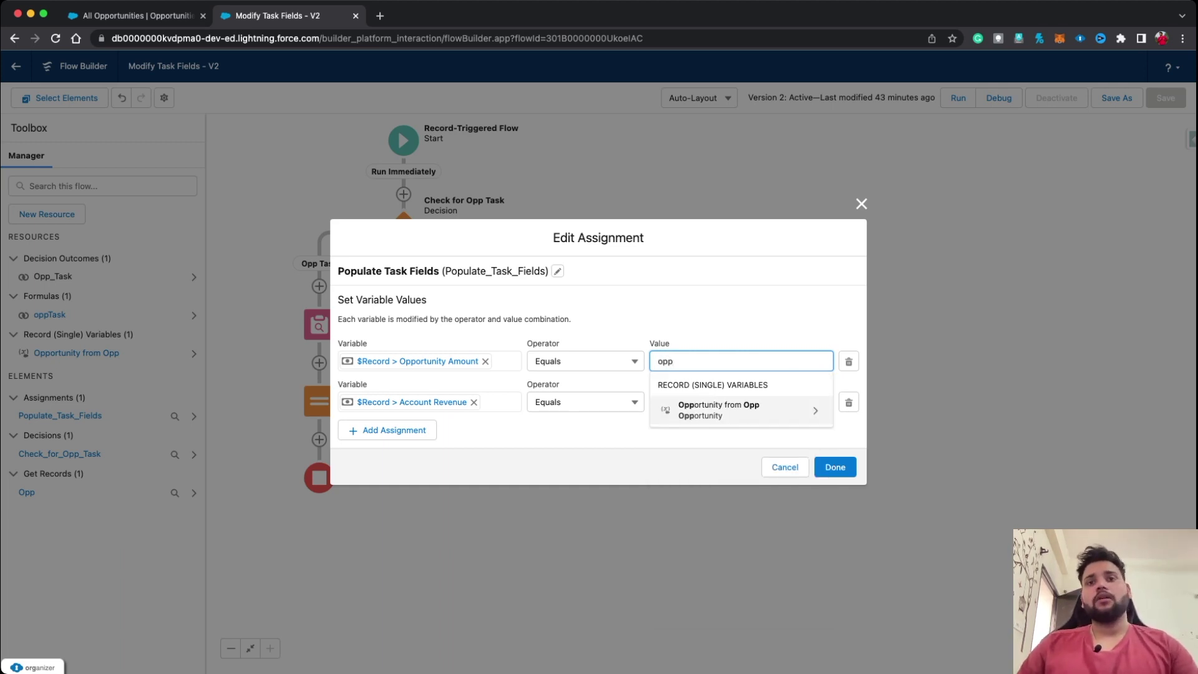
key(Return)
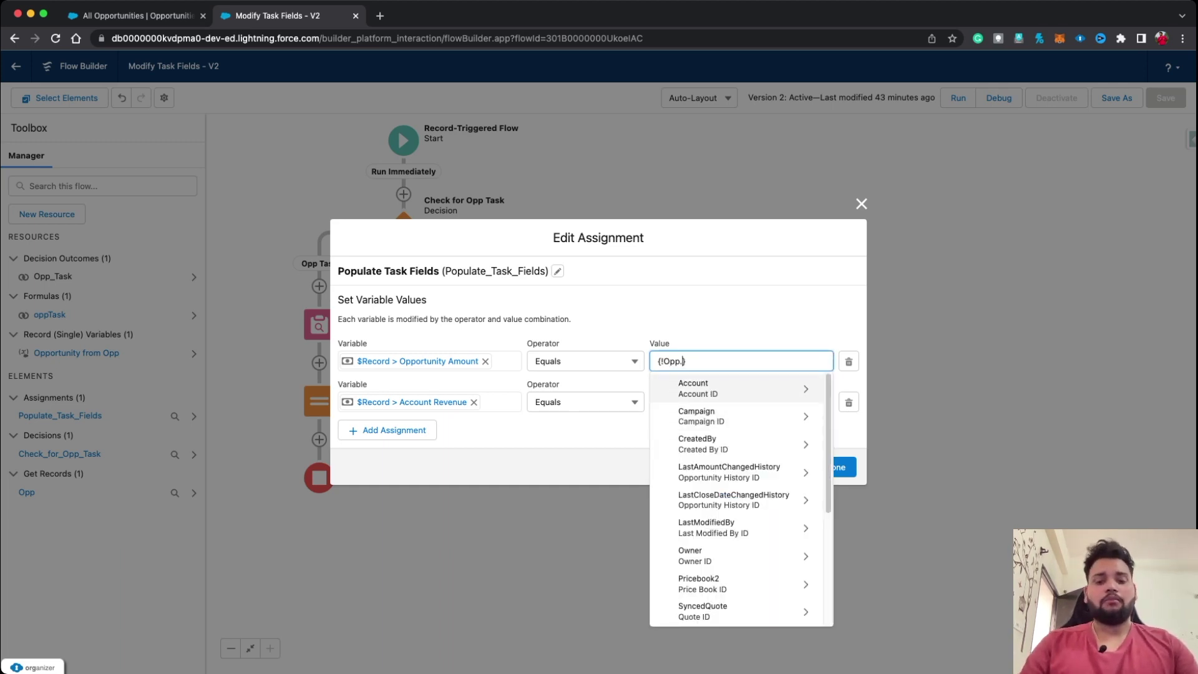
text(amo)
key(Down)
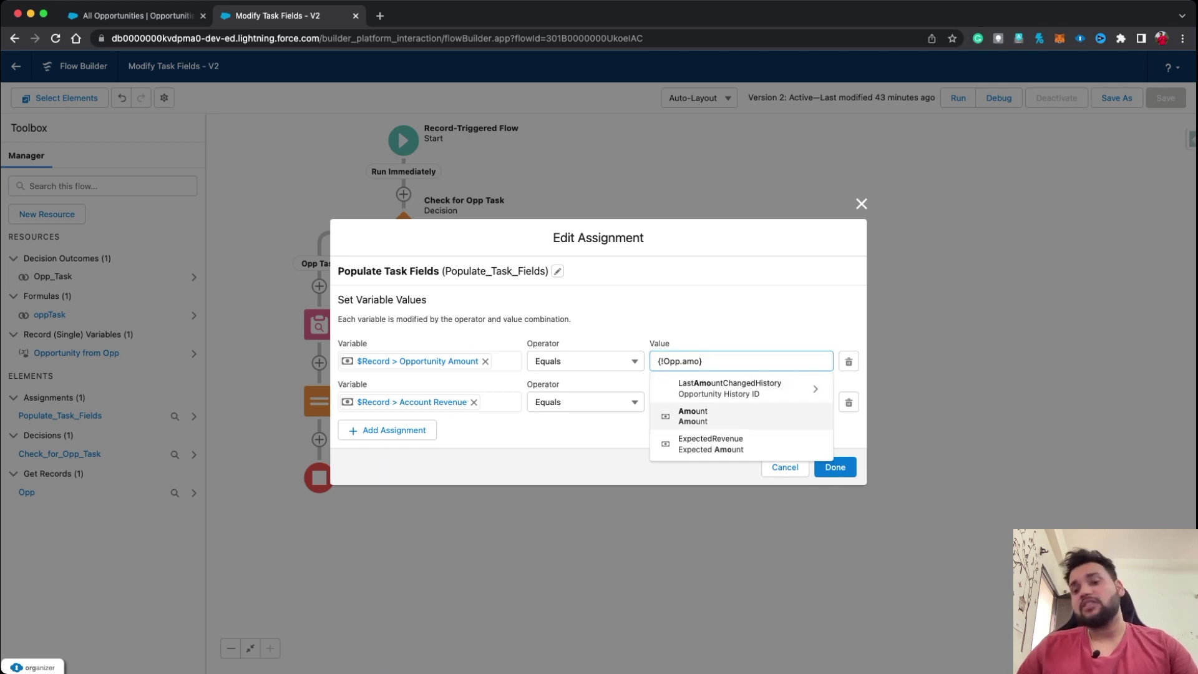
key(Return)
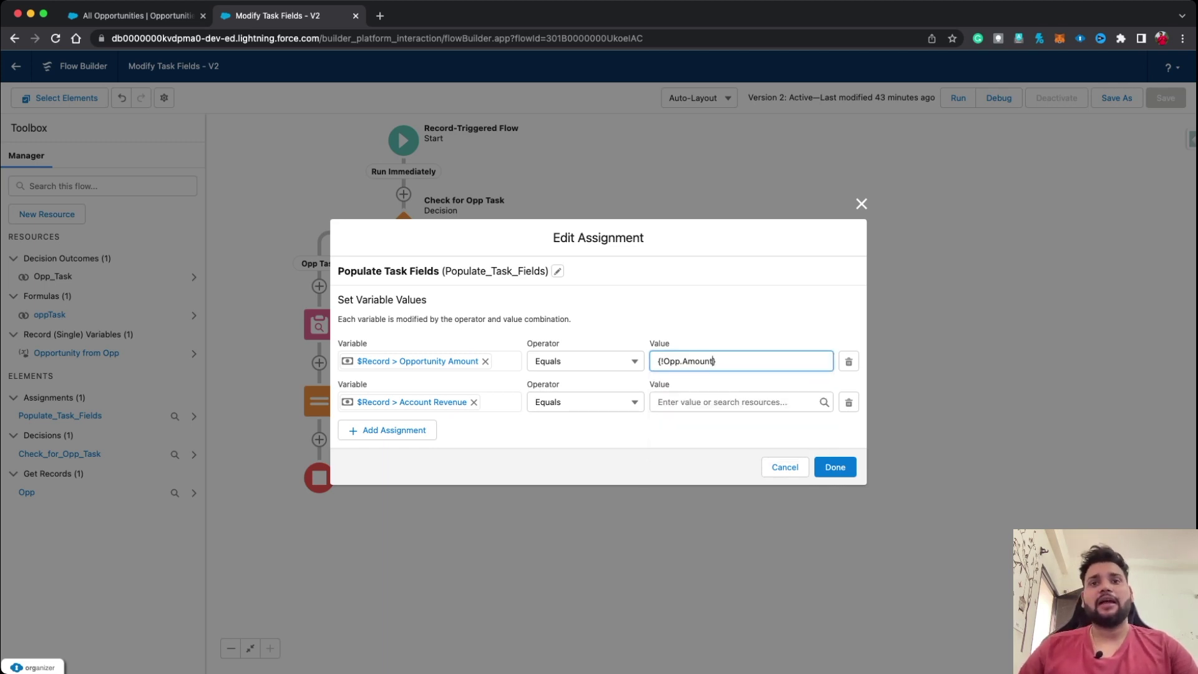
- Set the Account Revenue variable's value to {!Opp.Account.AnnualRevenue} and finish the assignment
click(740, 401)
text(Opp)
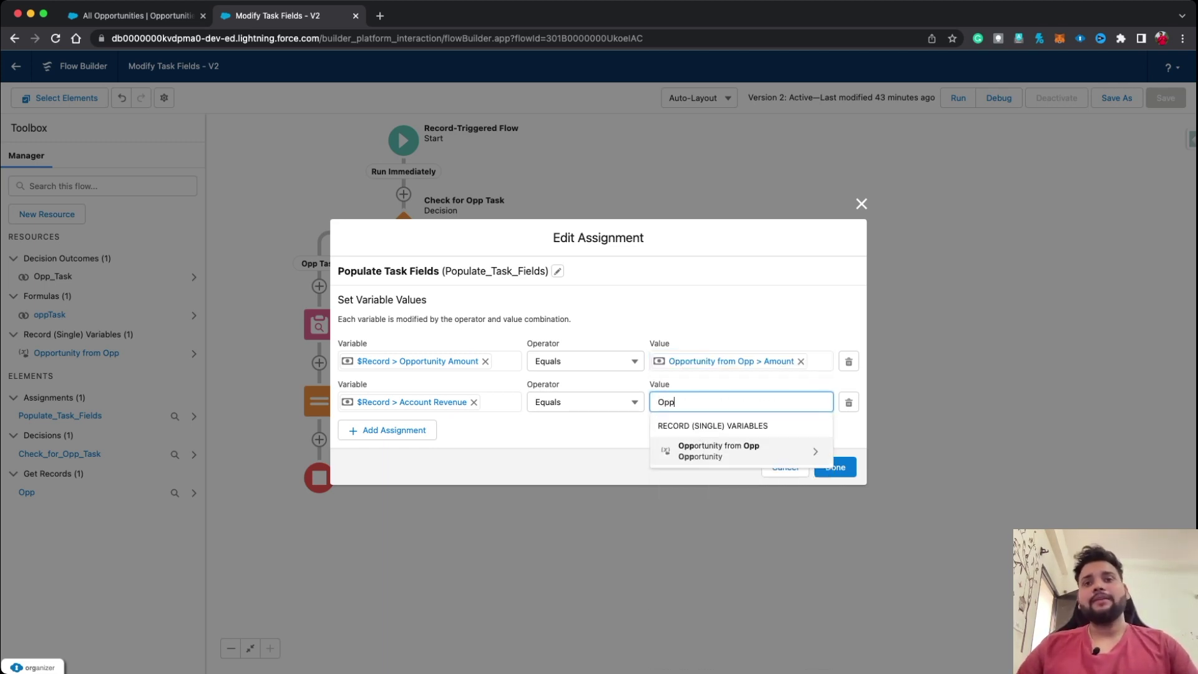
key(Return)
text(acco)
text(un)
text(t)
key(Return)
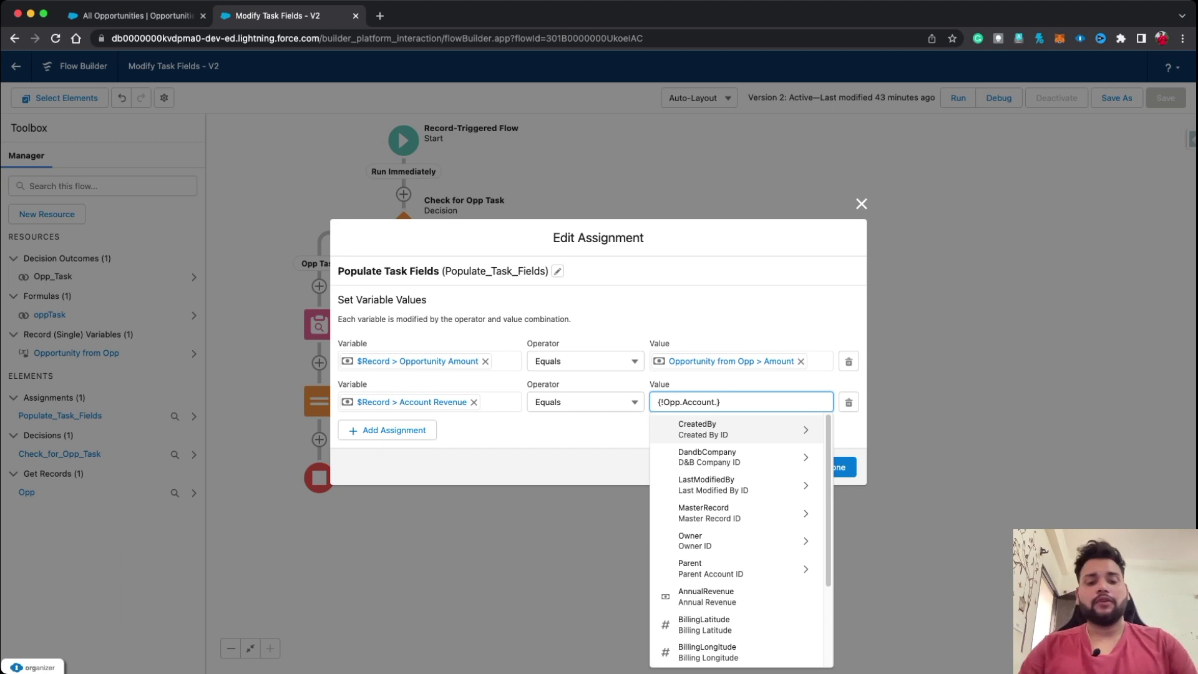
text(annu)
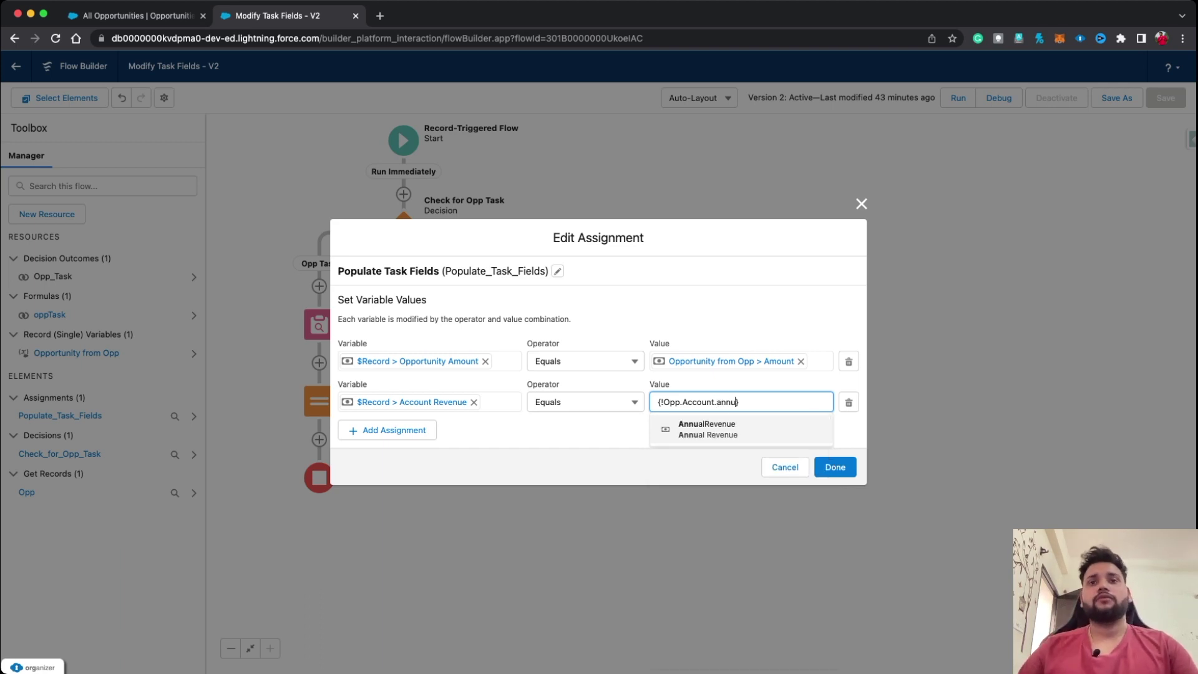
key(Return)
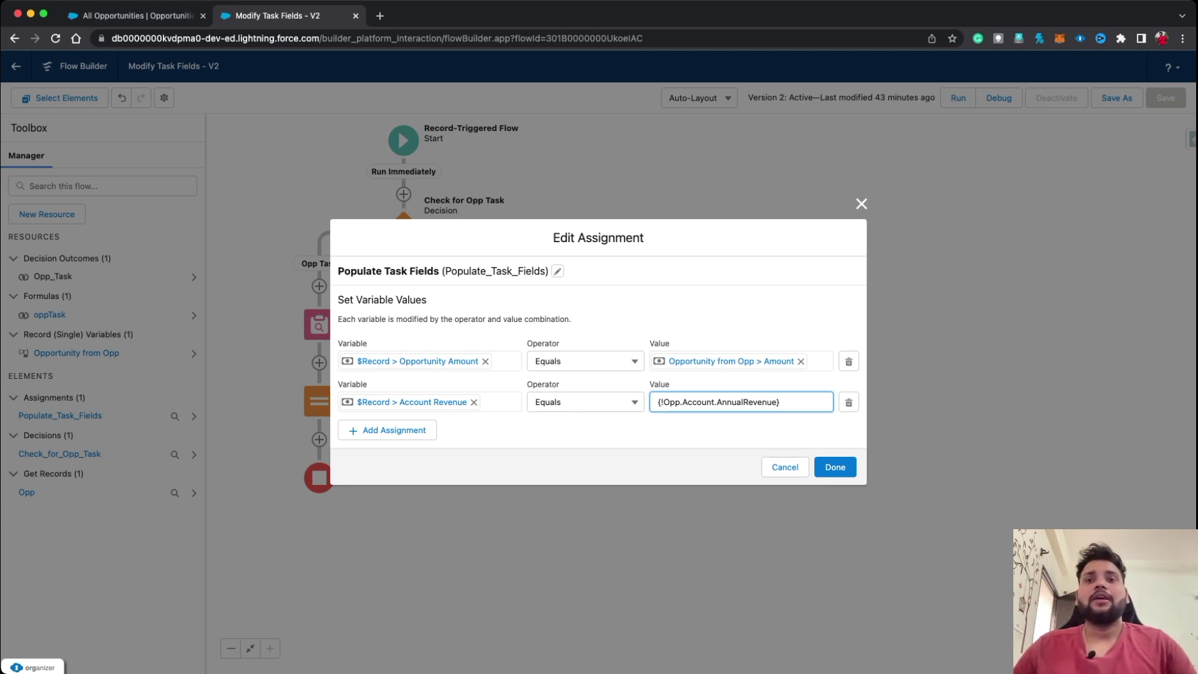
click(835, 467)
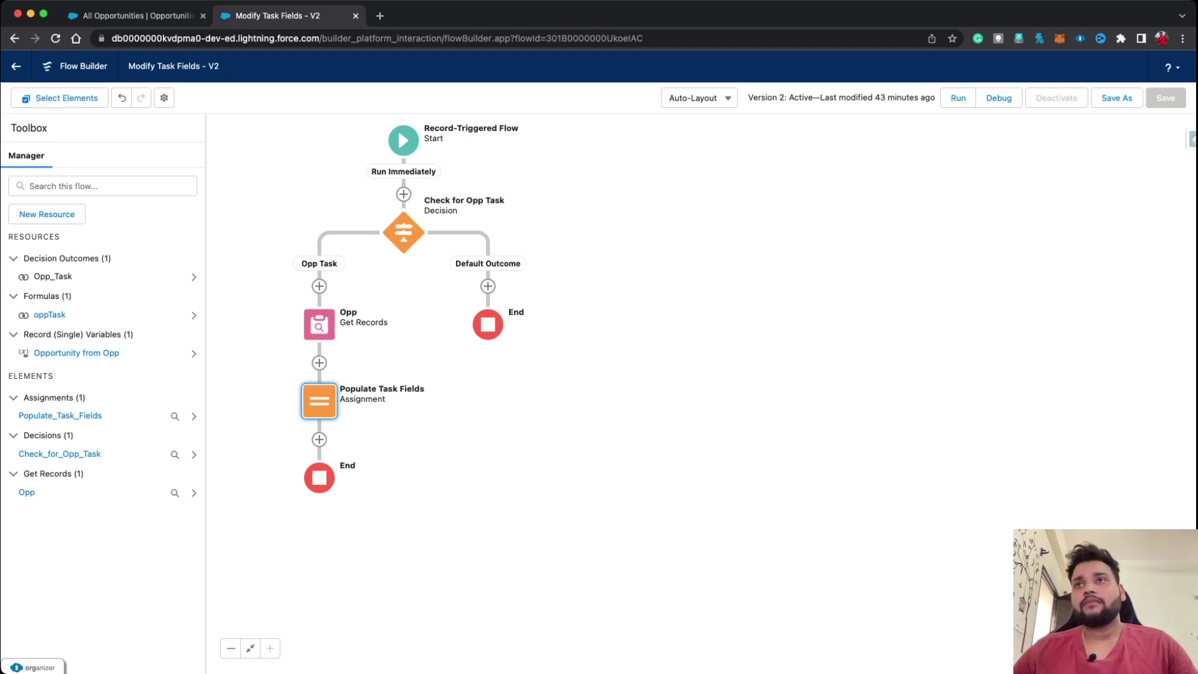
- Save the Modify Task Fields flow as a new version and activate it
click(1116, 98)
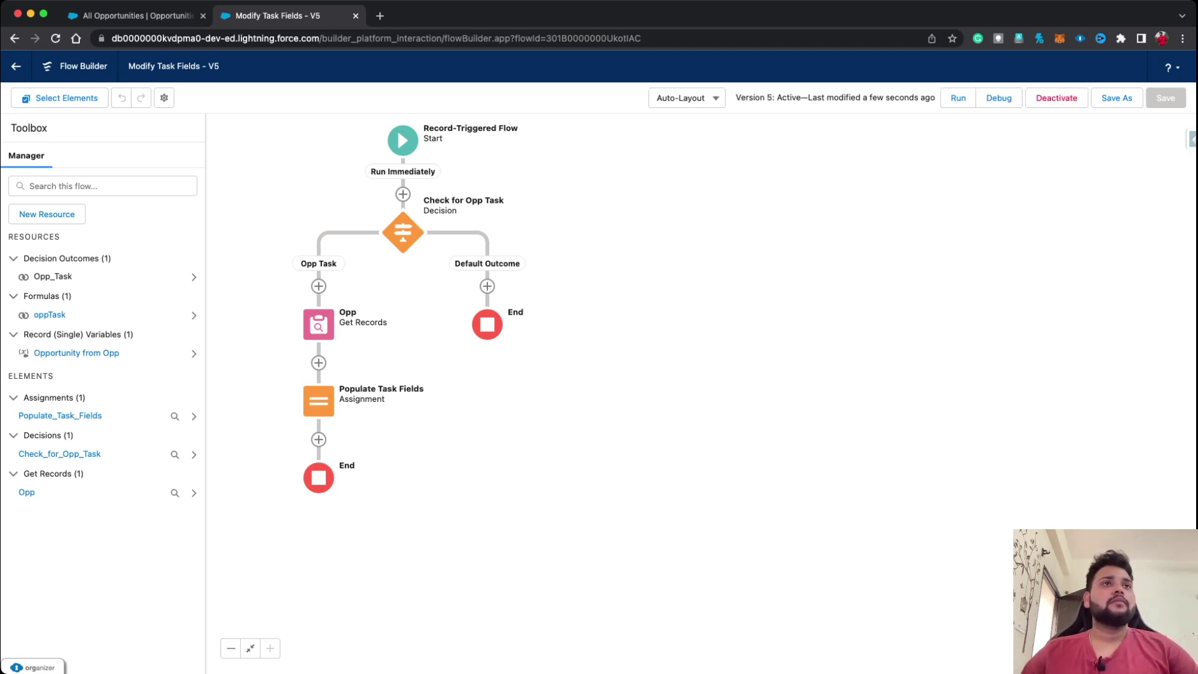
- Create a task with the subject Test 3 on the Grand Hotels Kitchen Generator opportunity and open the task record
click(137, 15)
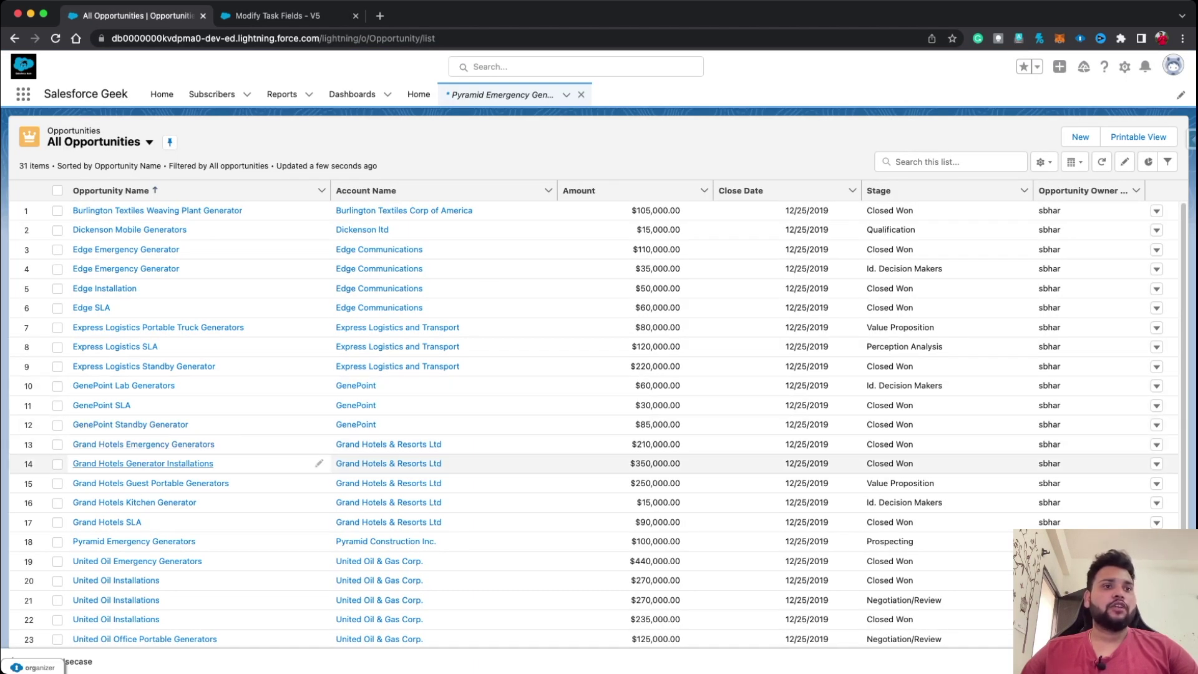
click(134, 502)
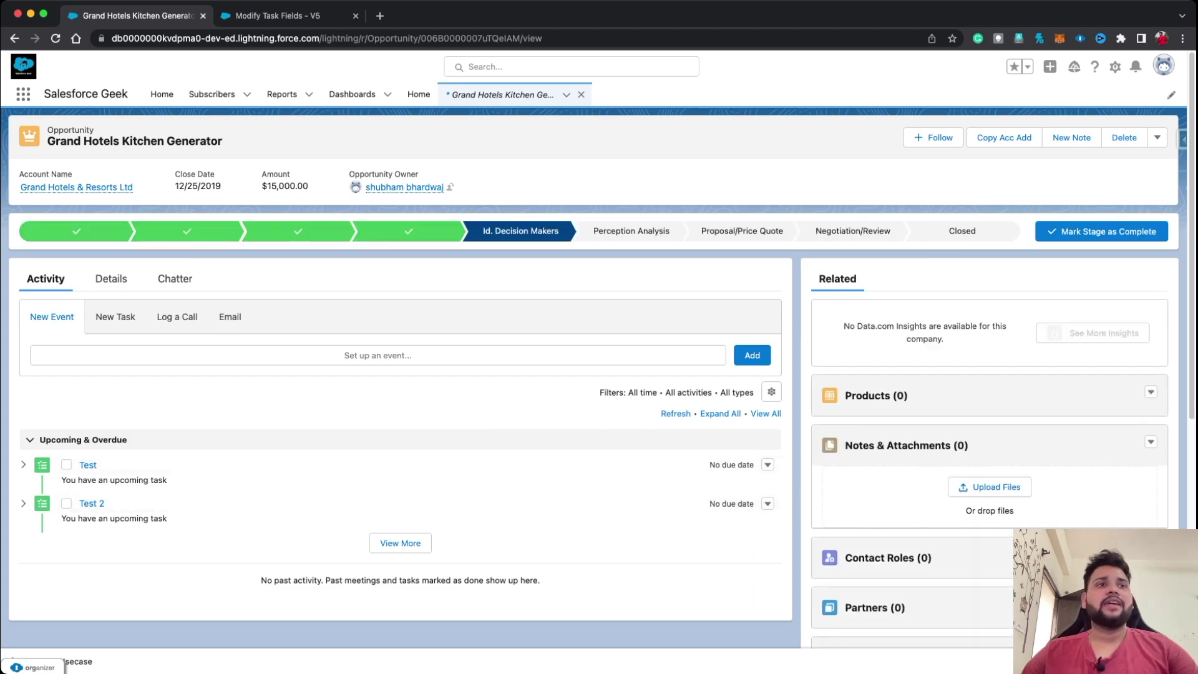
click(115, 317)
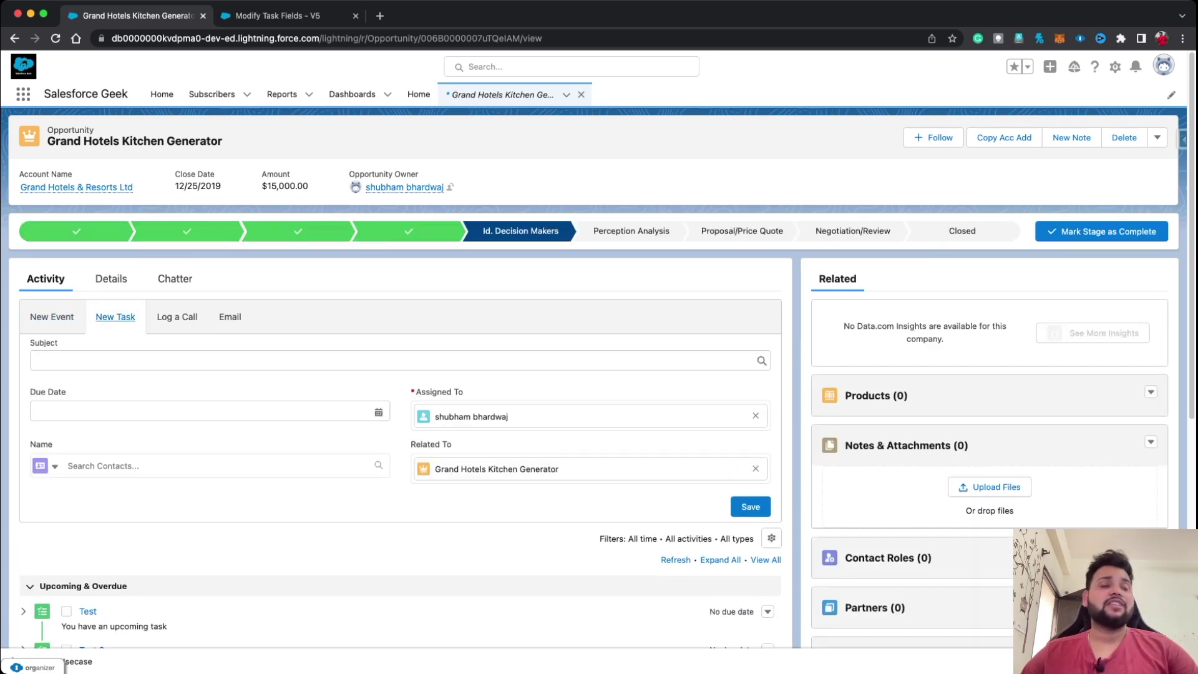
click(115, 360)
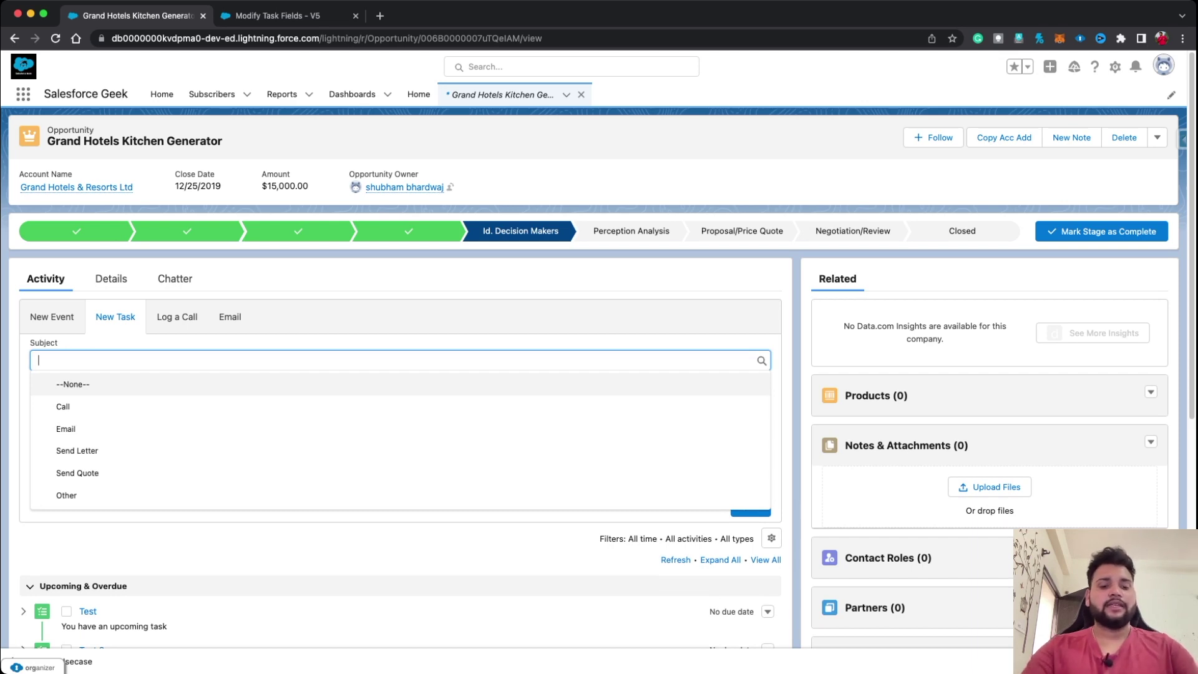
text(Test)
text(3)
click(751, 507)
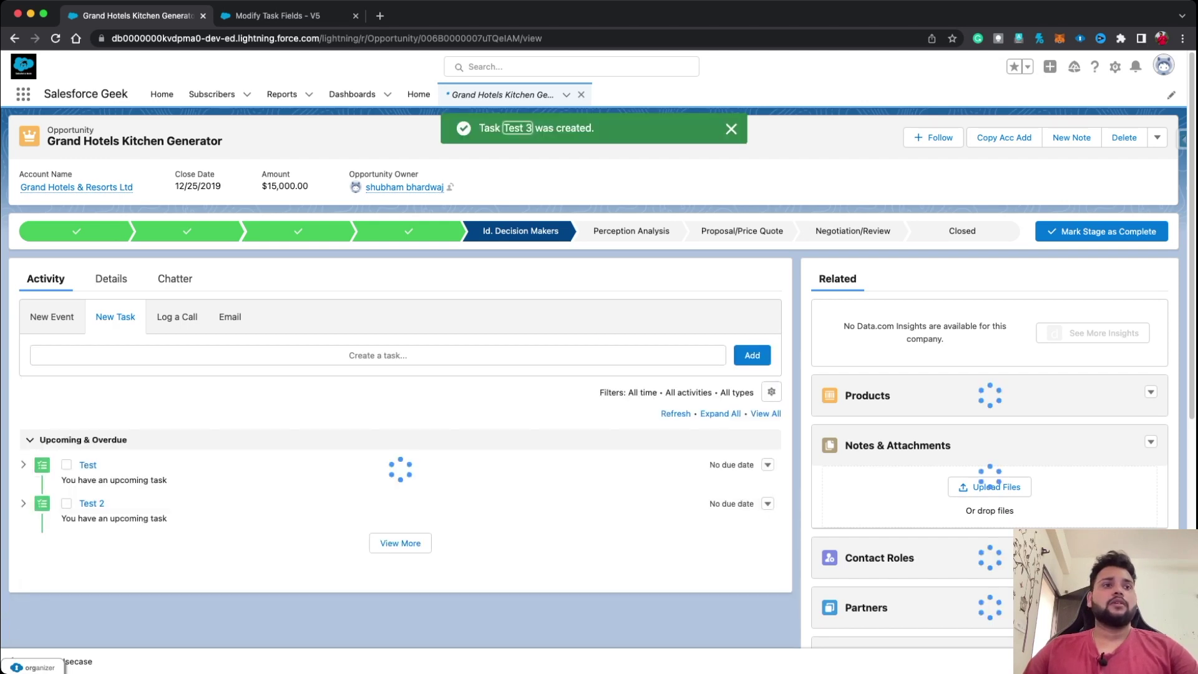
click(517, 128)
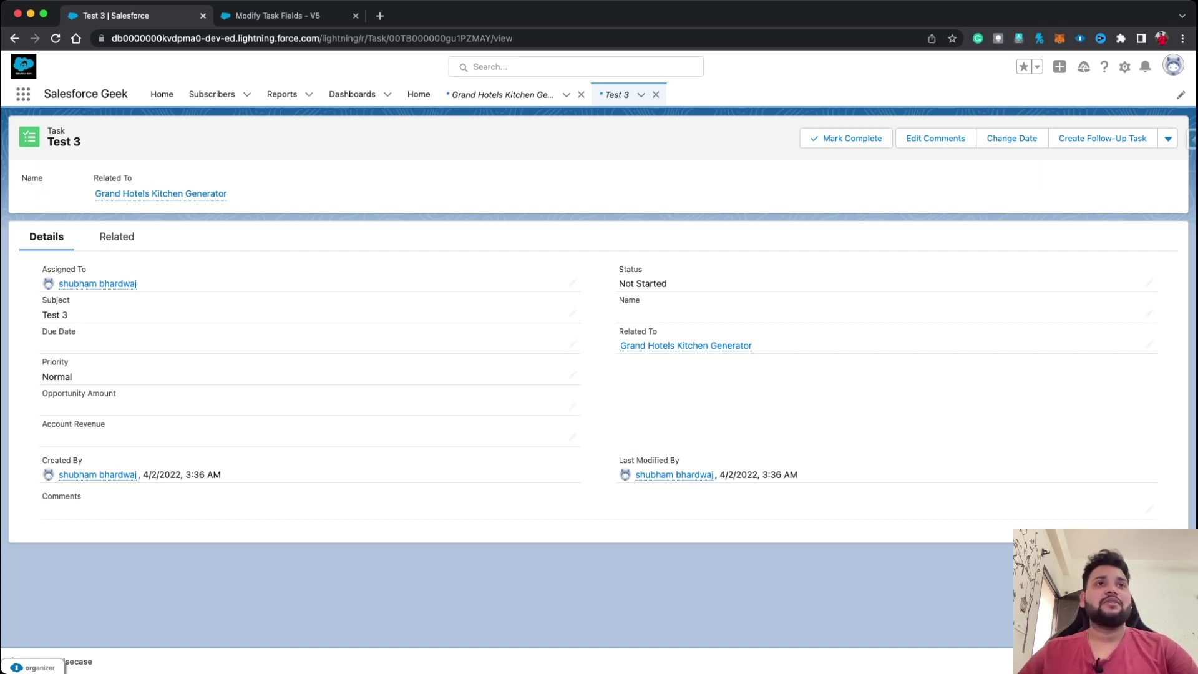
- Change the Modify Task Fields flow's start configuration to optimize for Fast Field Updates
click(278, 16)
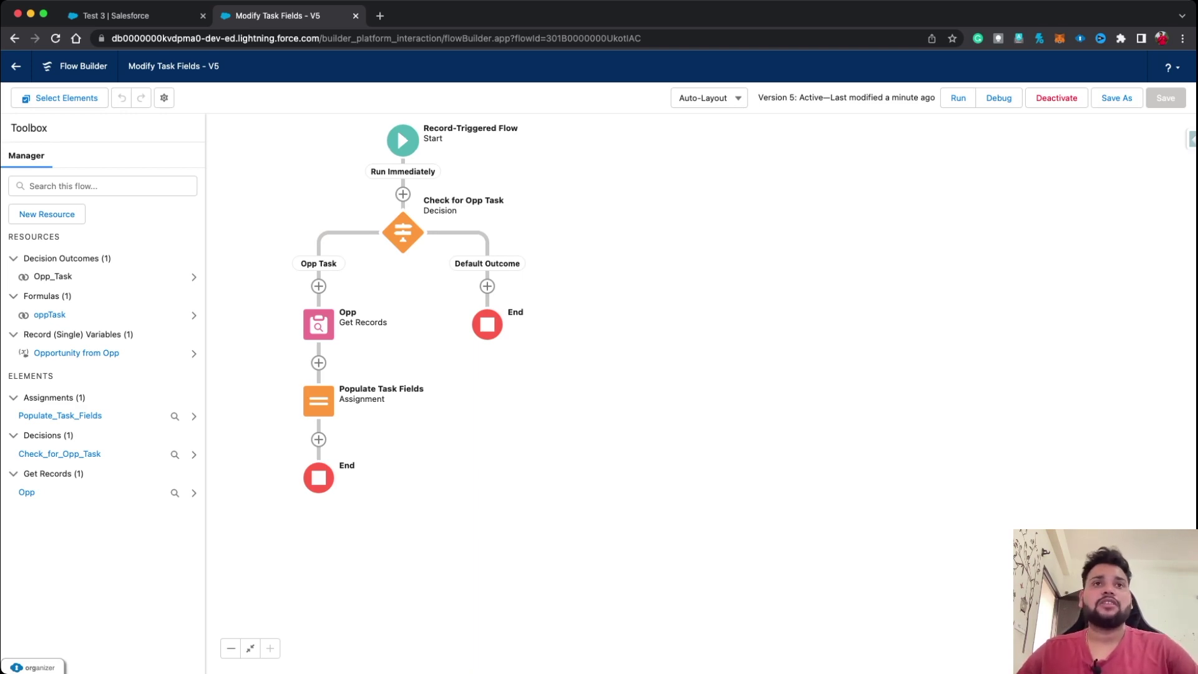
click(402, 140)
click(402, 230)
click(481, 209)
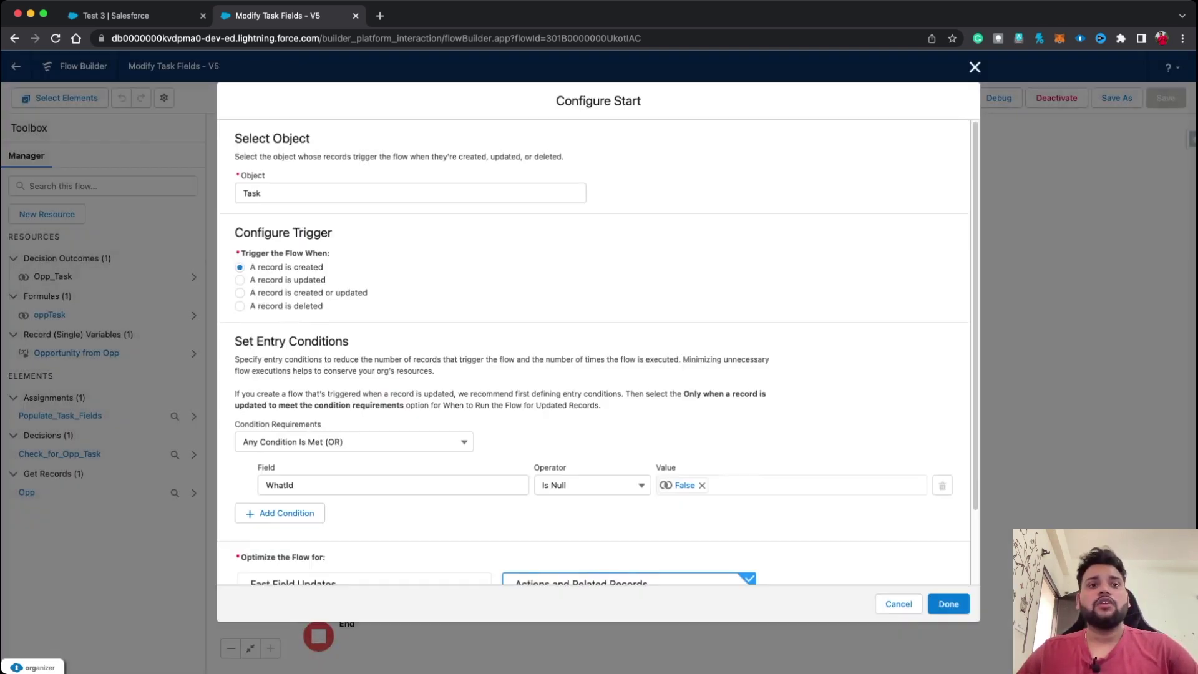
scroll(598, 343, down, 2)
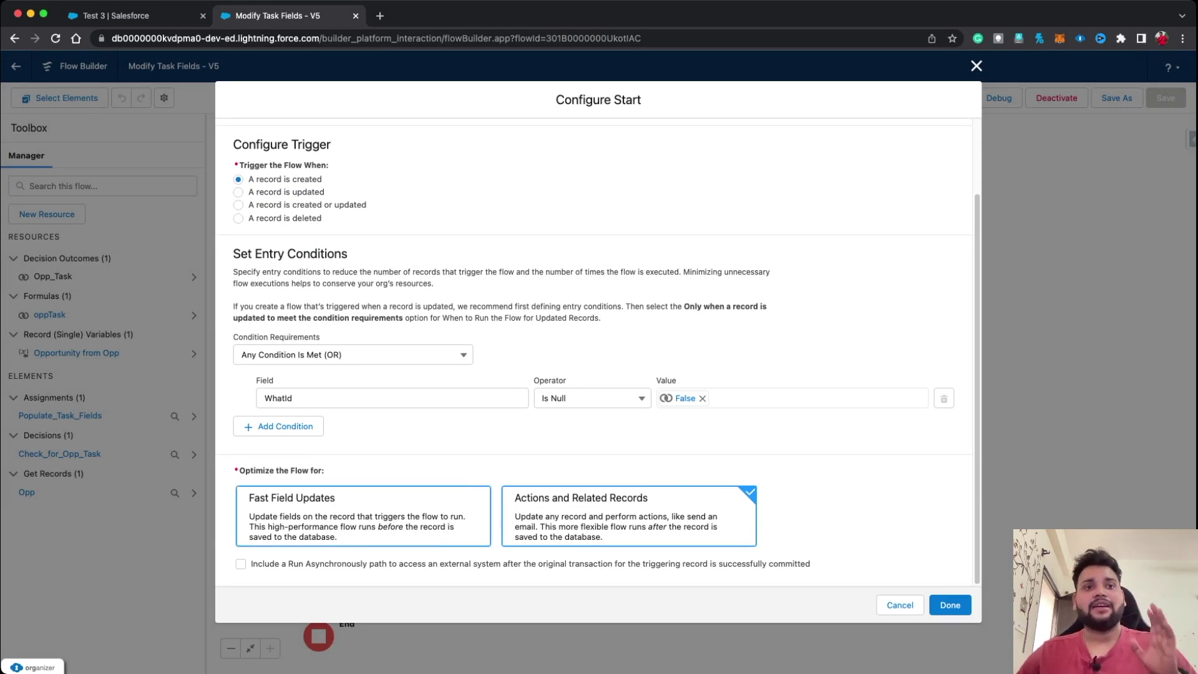
click(363, 516)
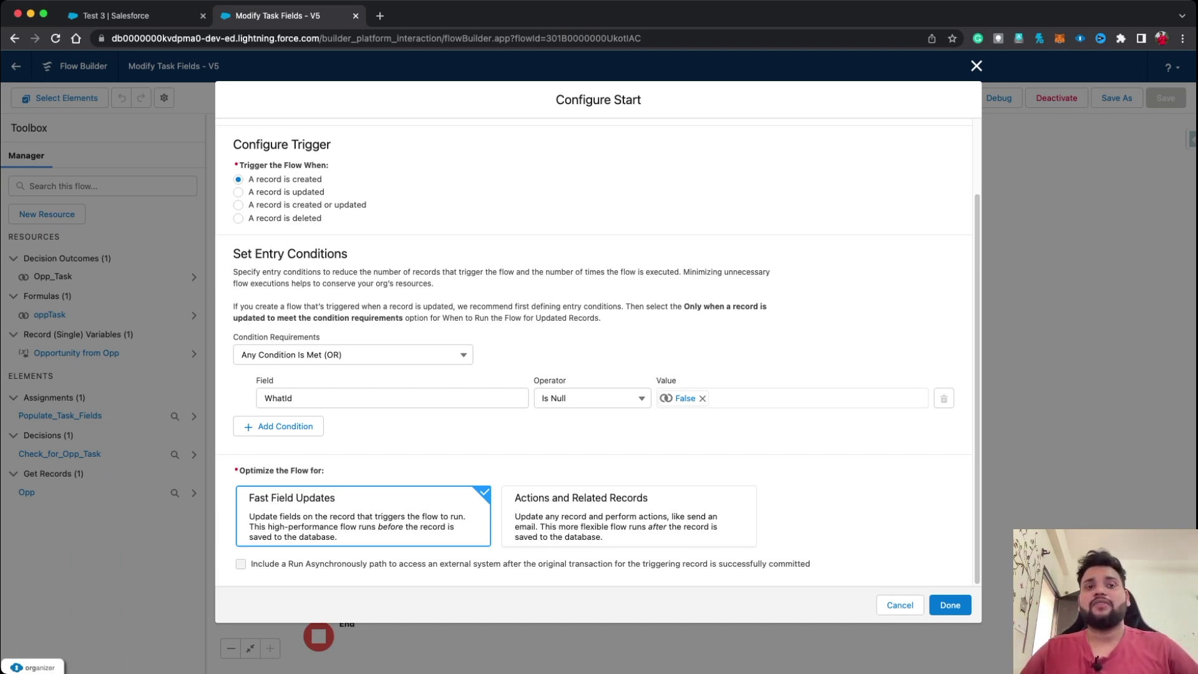
click(950, 604)
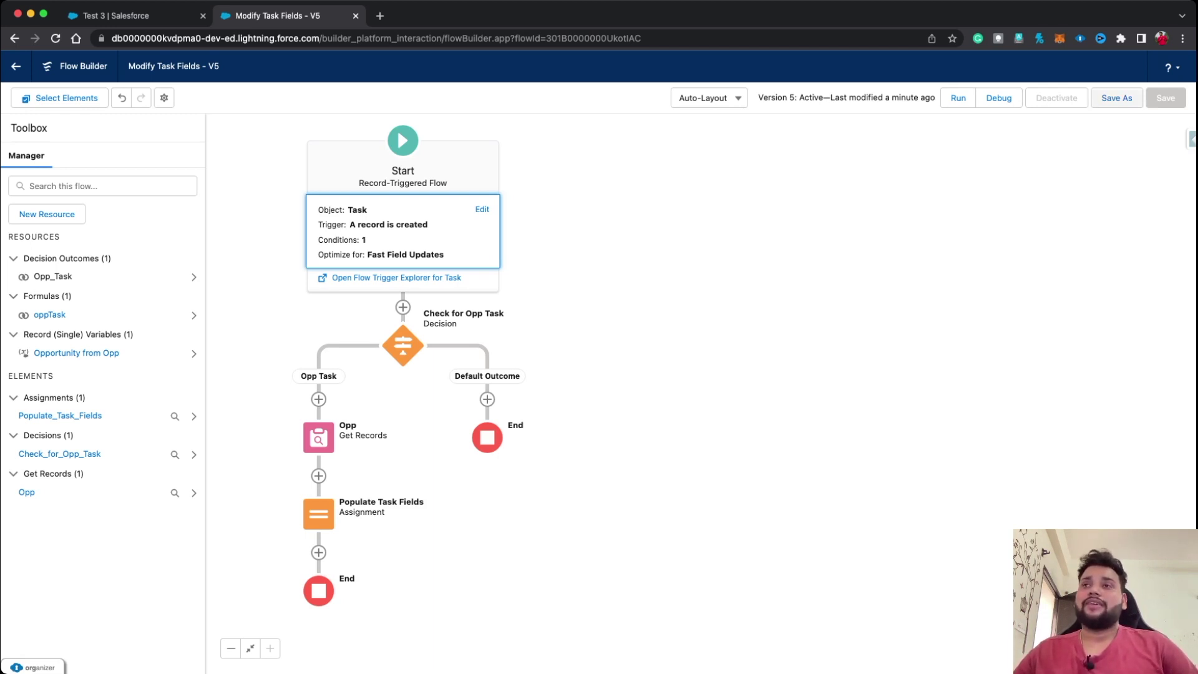
- Save the flow optimized for Fast Field Updates as a new version and activate it
click(1116, 98)
click(835, 457)
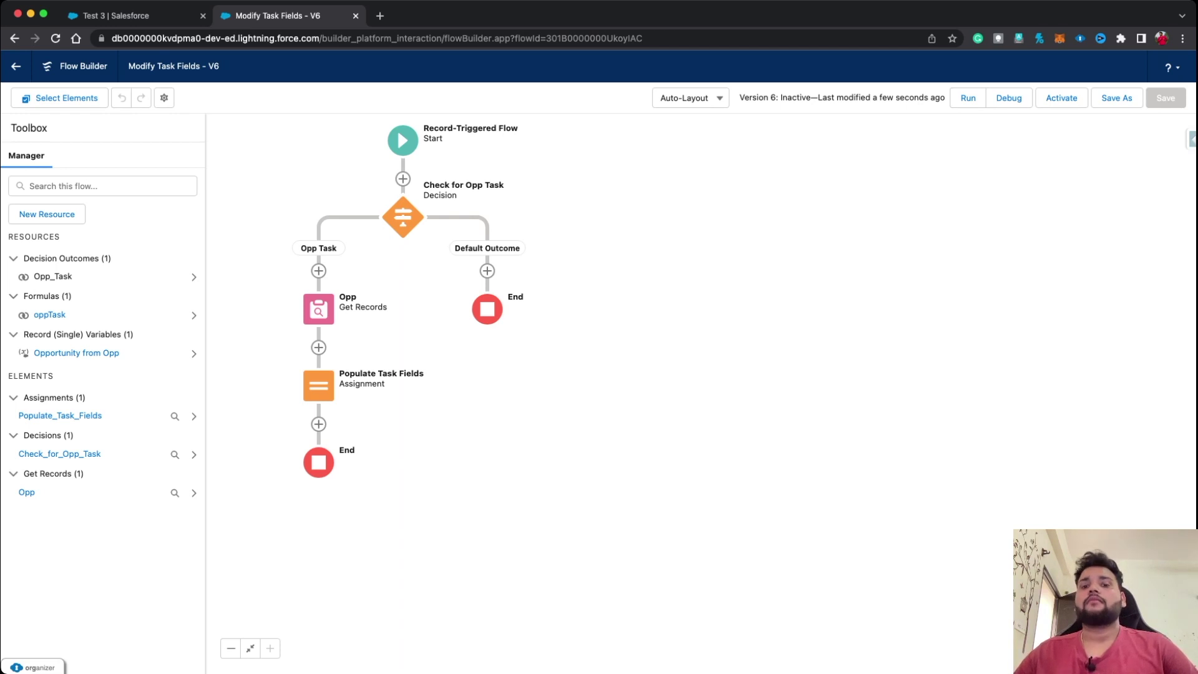
click(1061, 98)
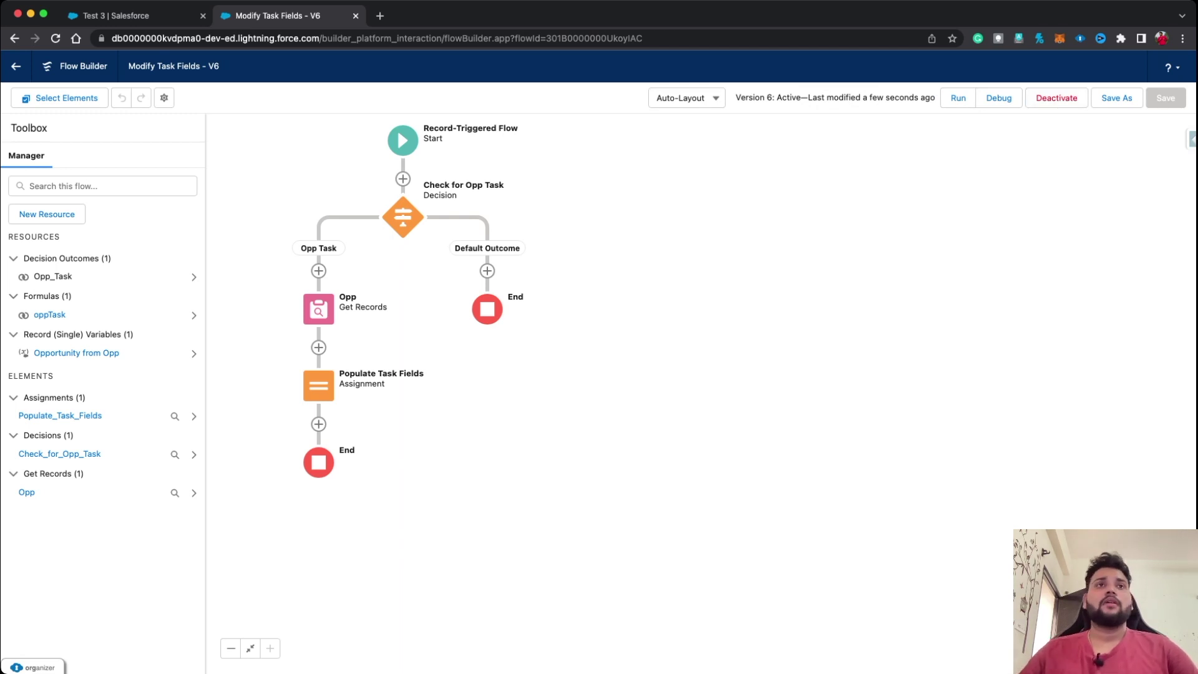
- Create a task with the subject test on the GenePoint SLA opportunity and open the task record
click(135, 16)
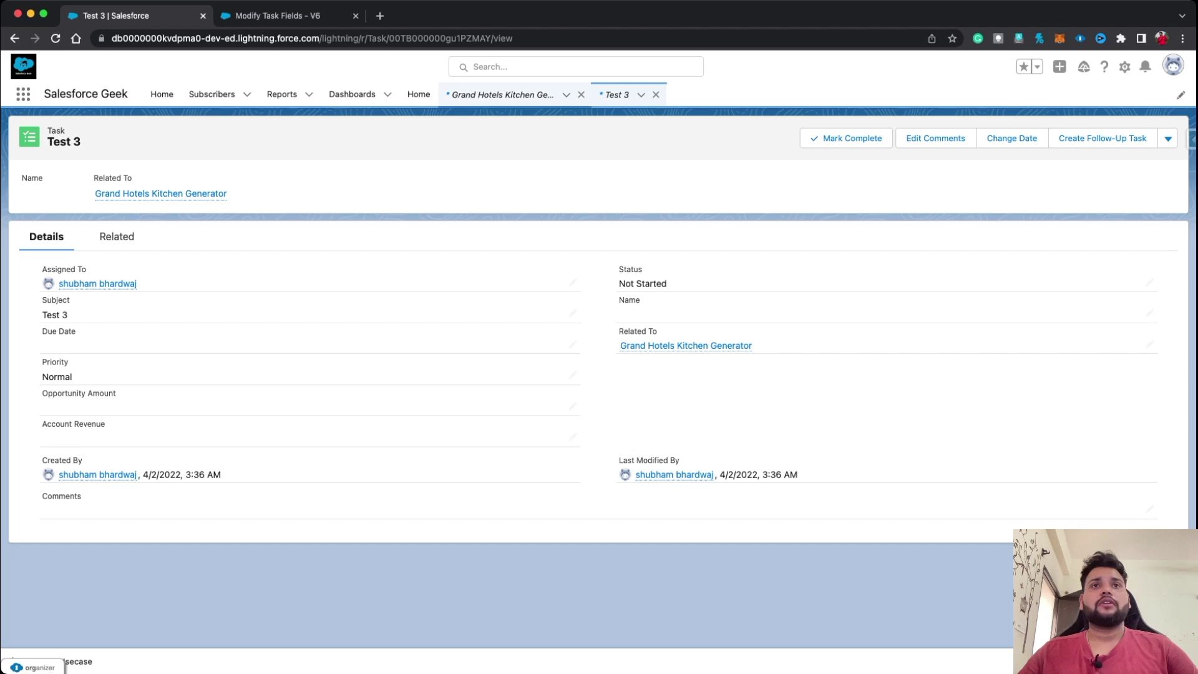
click(501, 94)
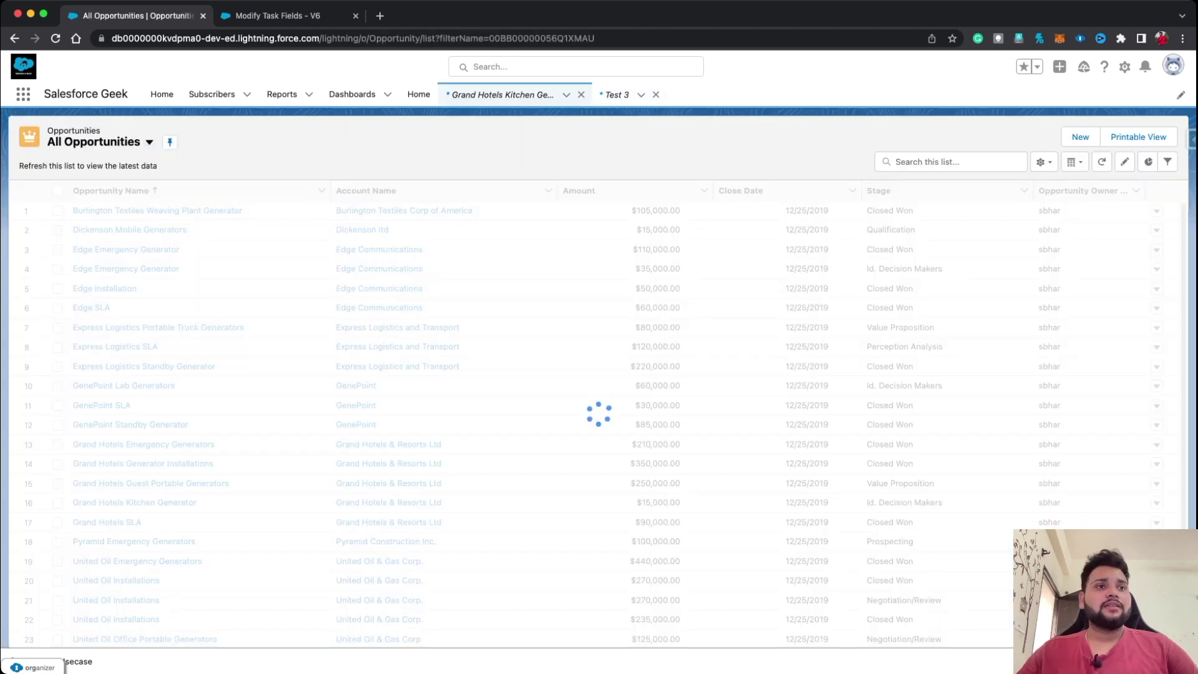
click(102, 405)
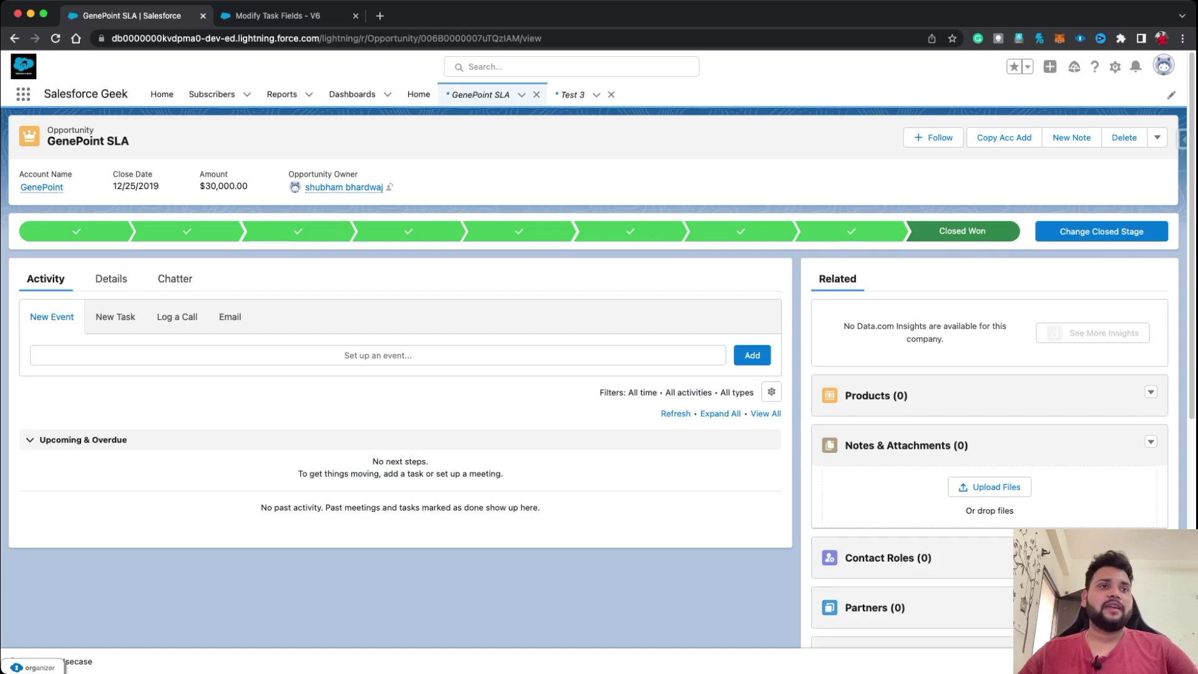
click(115, 317)
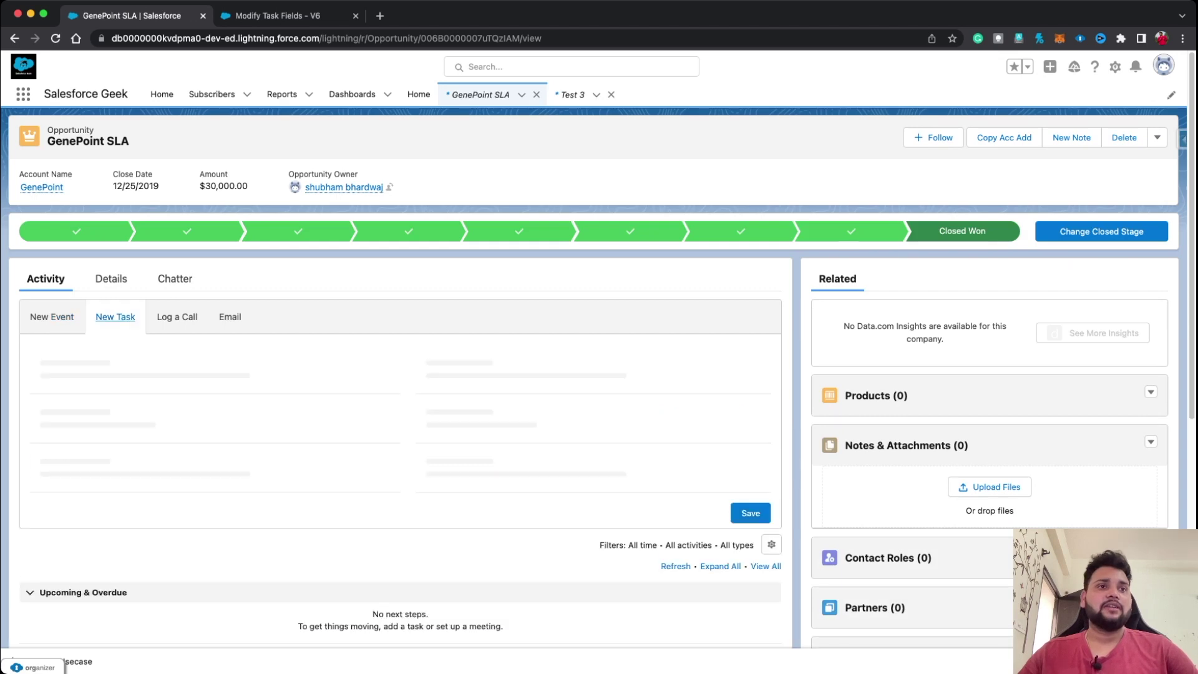
click(39, 360)
text(test)
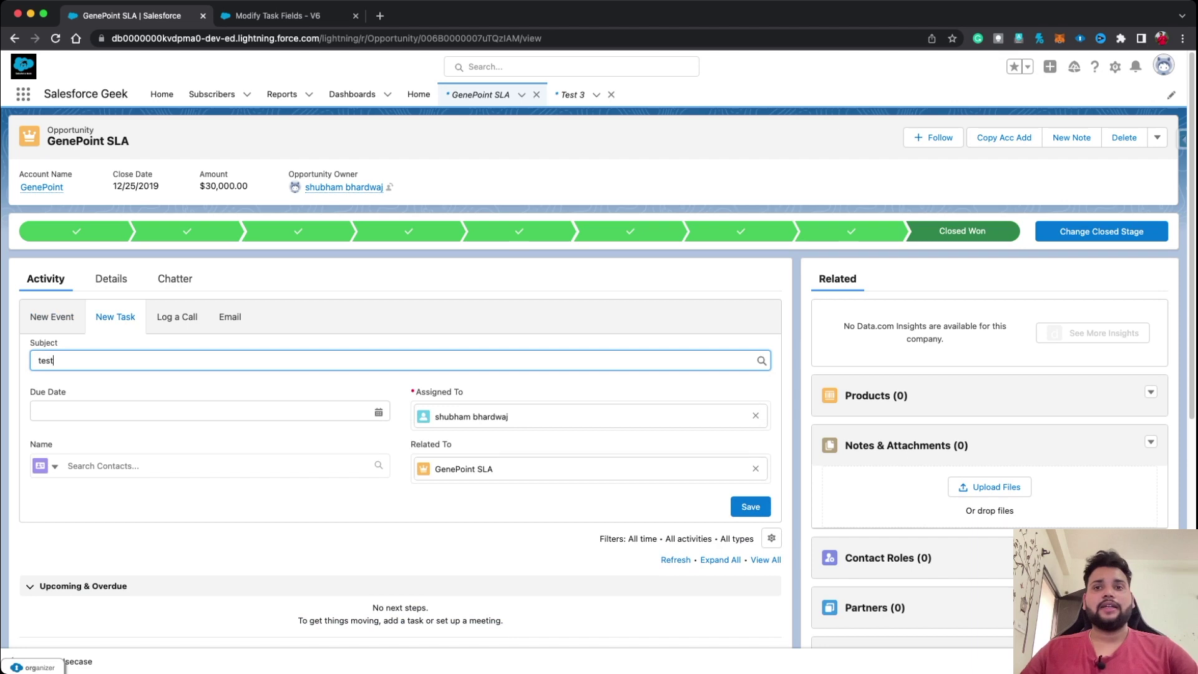
click(750, 506)
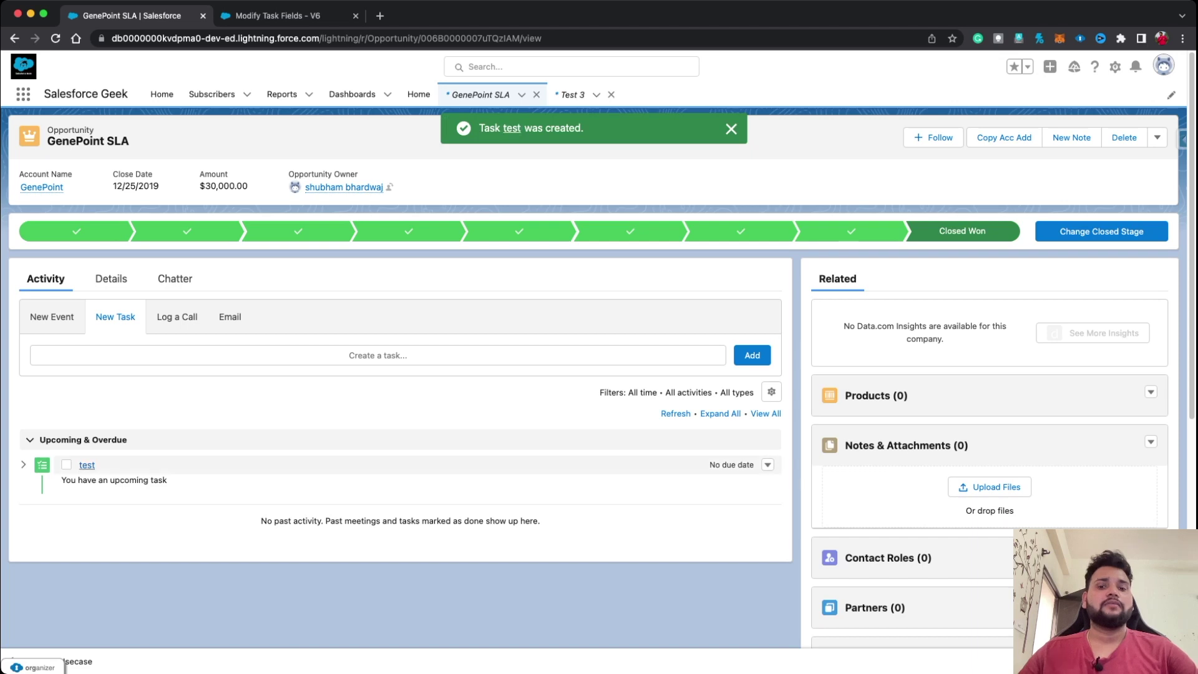
click(86, 465)
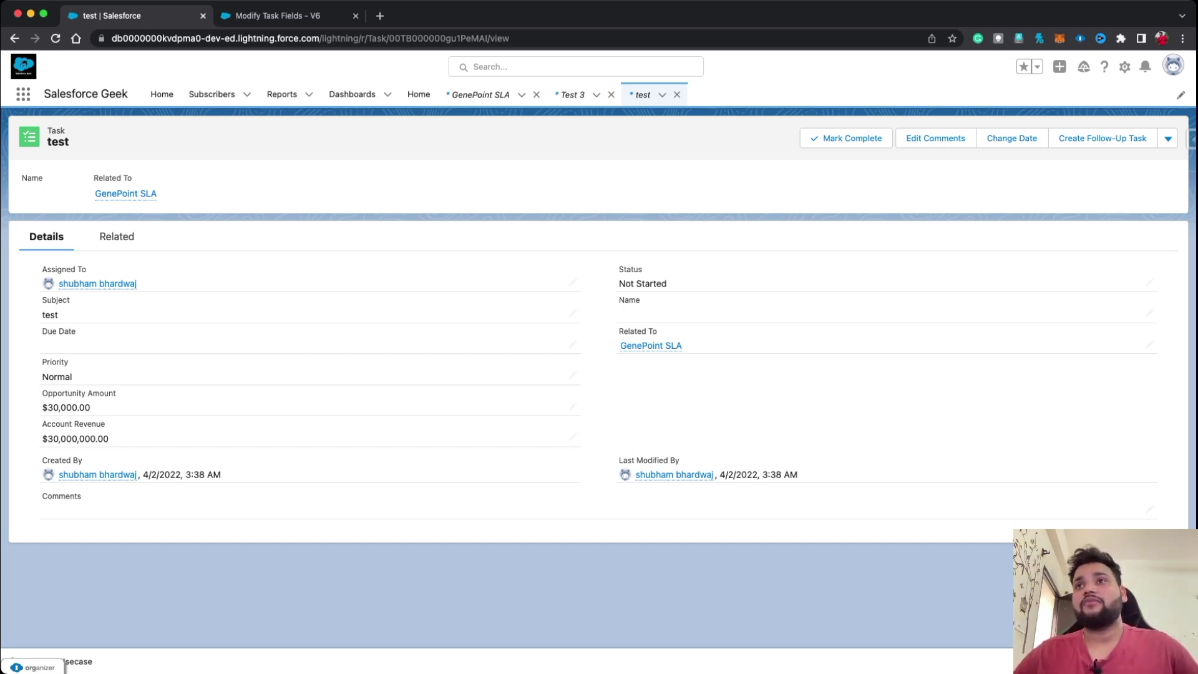
- Find the Task object in Setup's Object Manager and view its fields and relationships
click(1124, 67)
click(1067, 100)
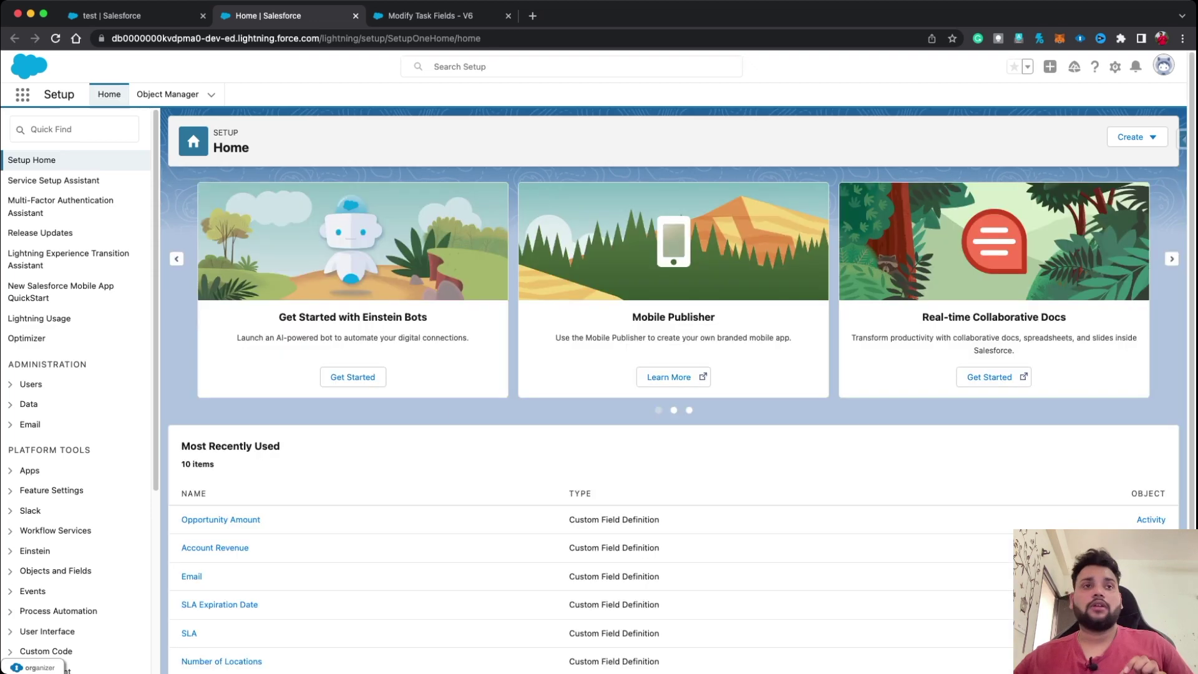
click(167, 95)
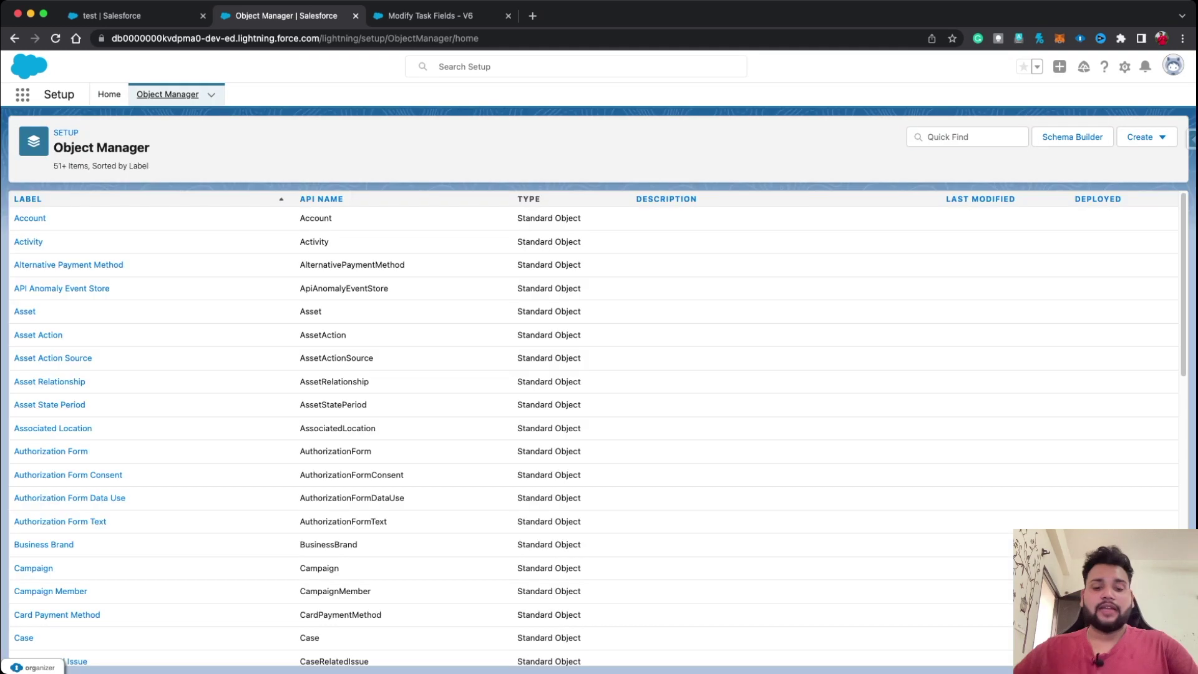
click(967, 137)
text(task)
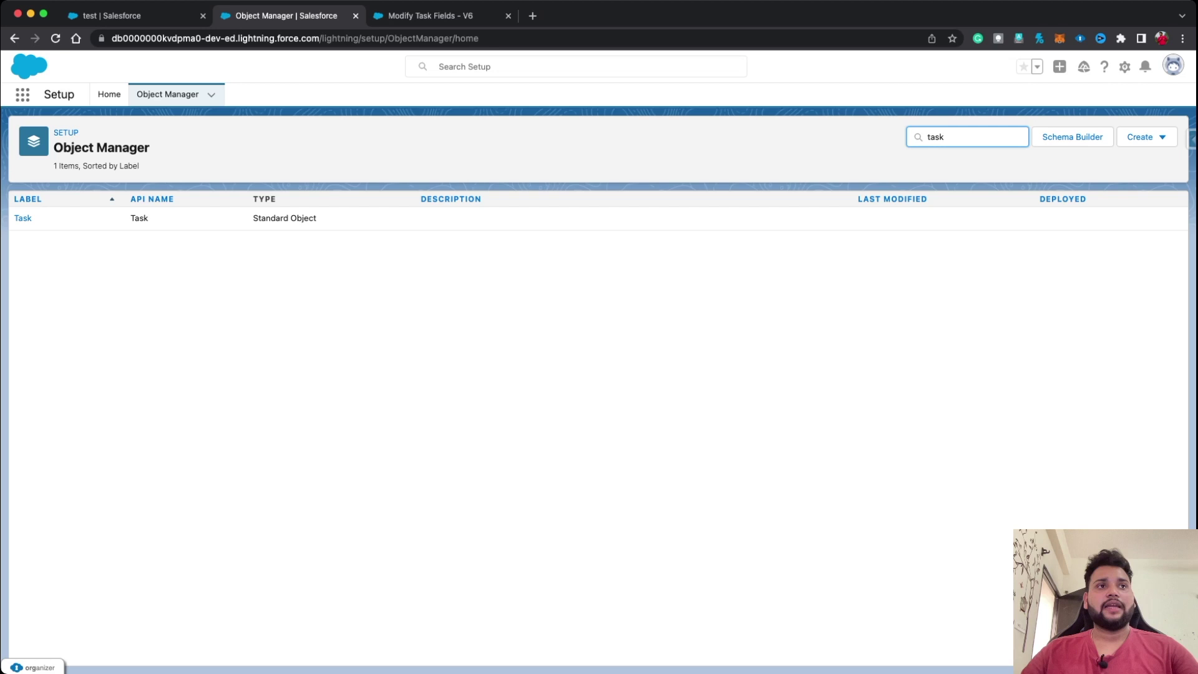
click(22, 218)
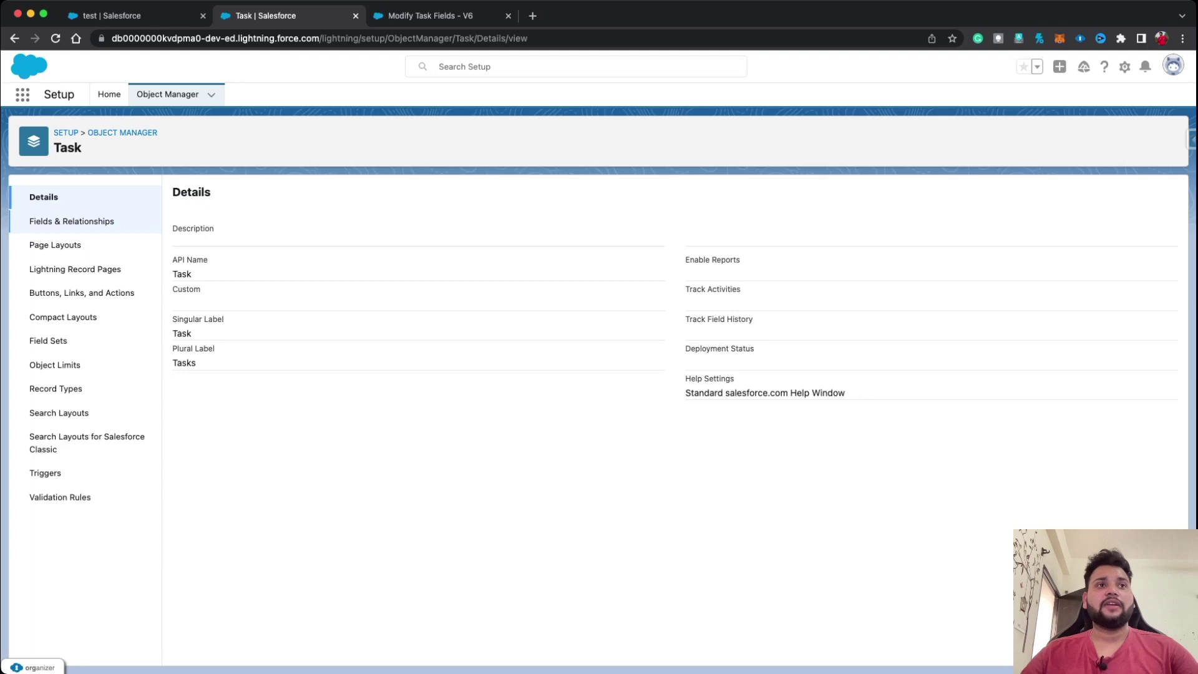
click(72, 221)
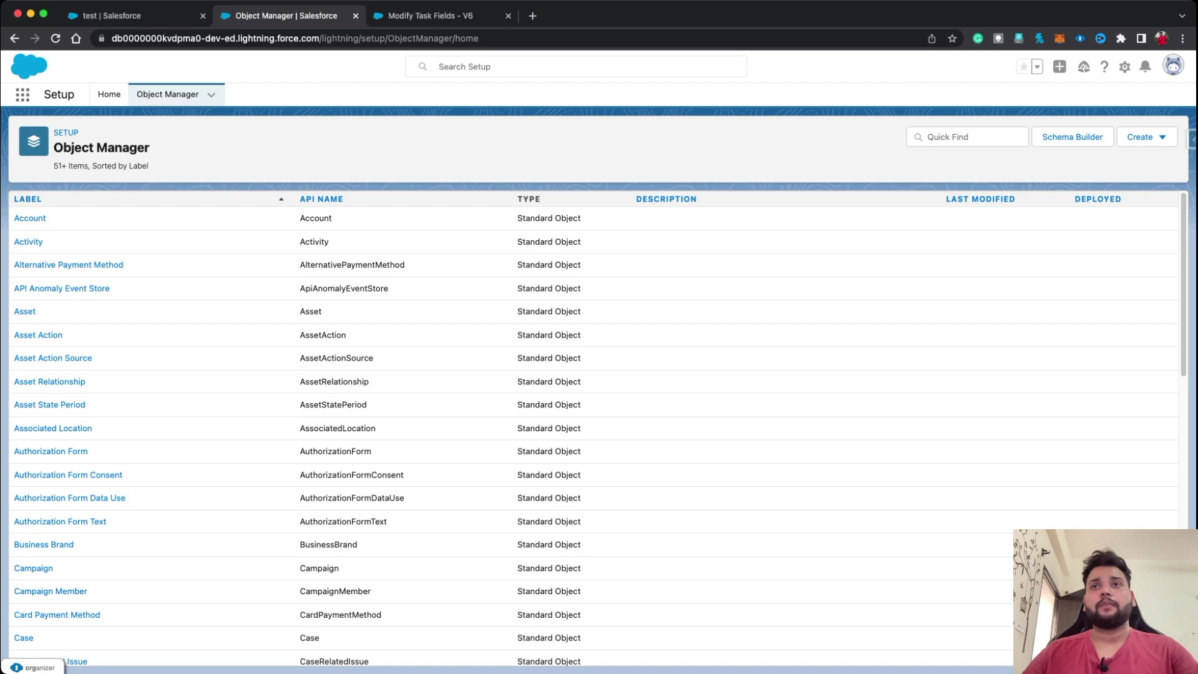
- Find the Activity object in Object Manager and examine its custom fields and relationships
click(966, 137)
text(acti)
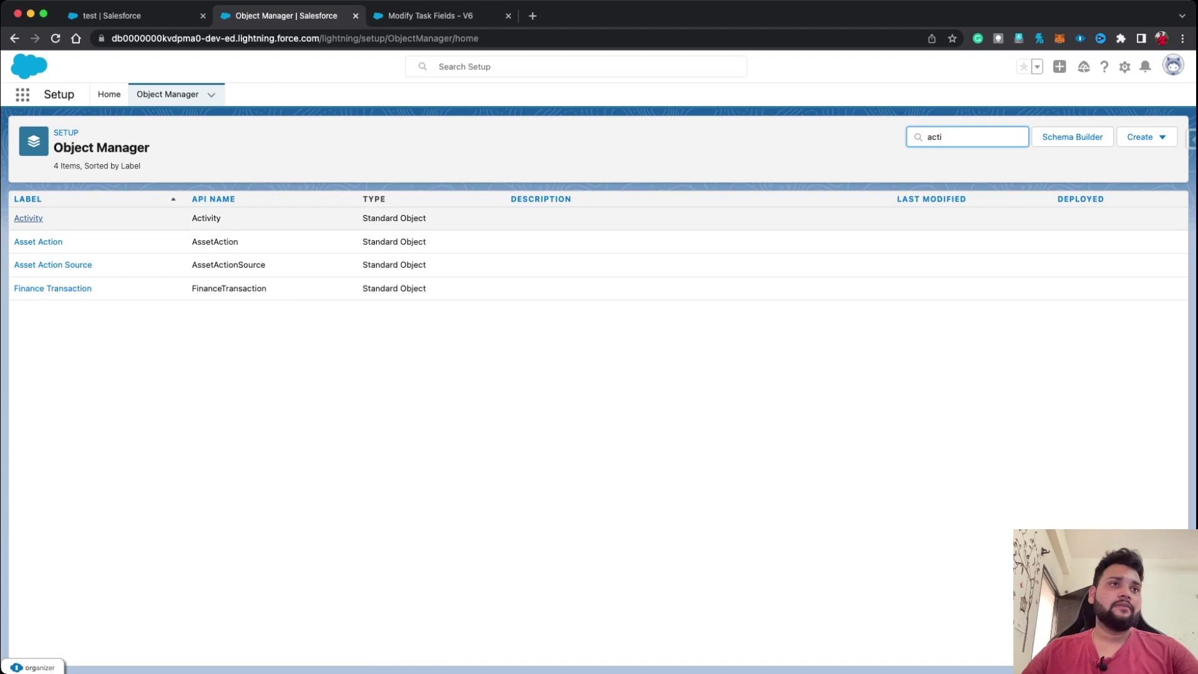
click(28, 218)
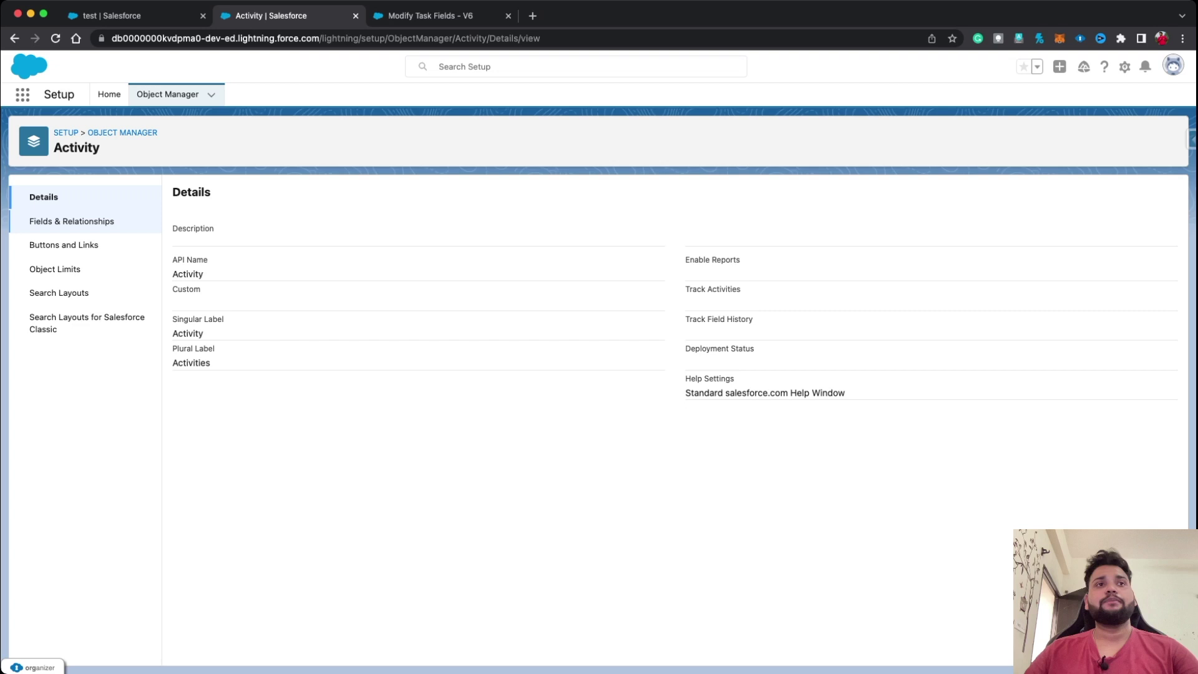
click(72, 221)
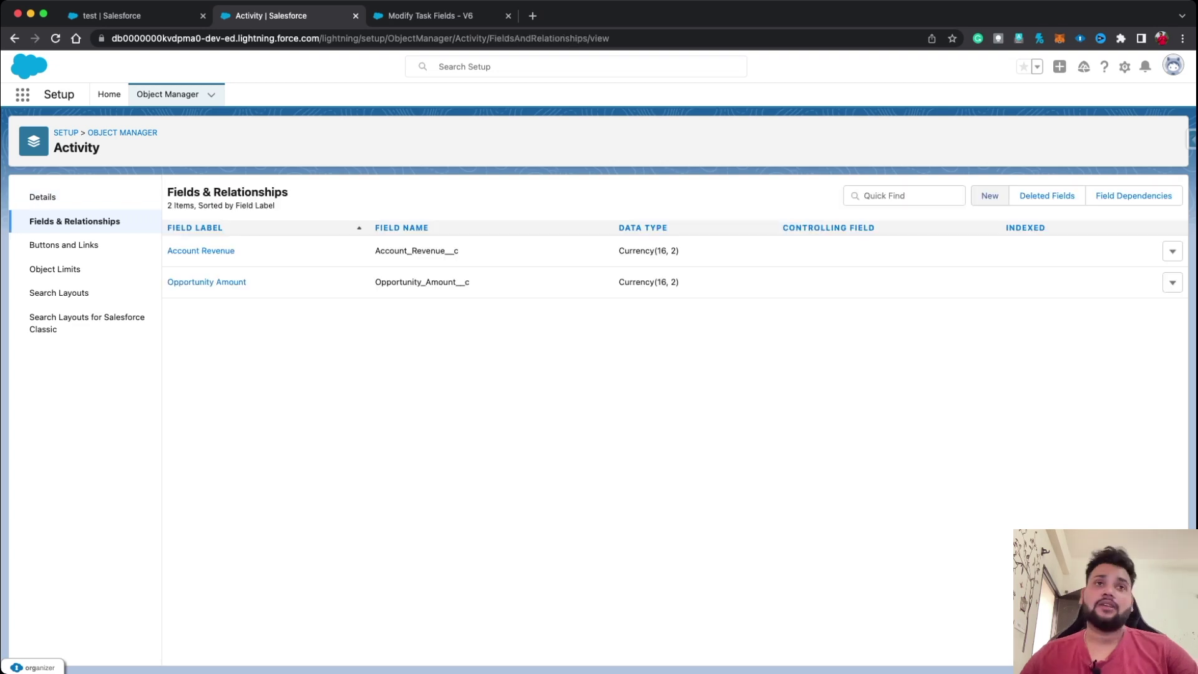